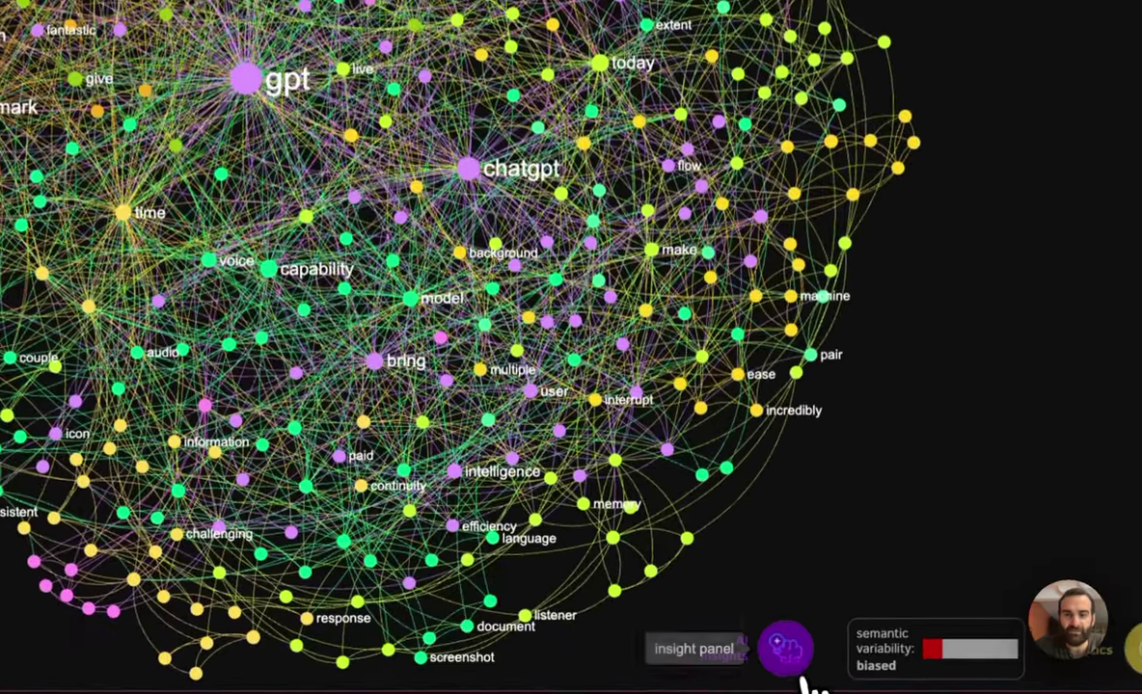
Open the AI insight panel for the OpenAI_Announcement graph and view the available editor modes.
left_click(749, 671)
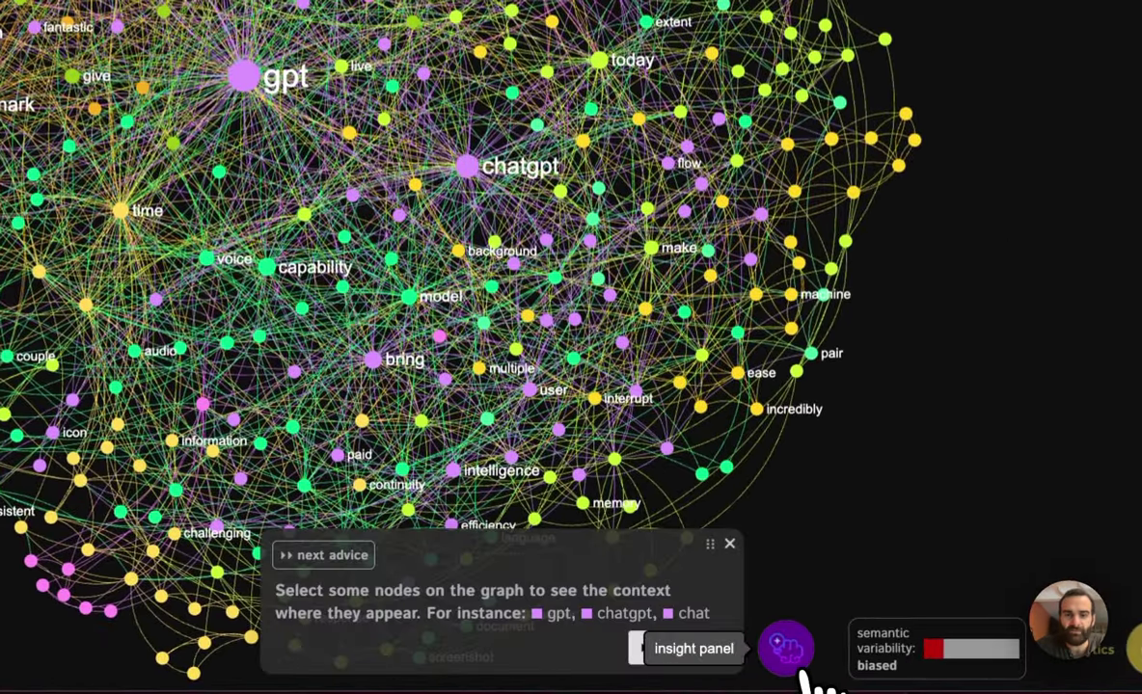
left_click(803, 675)
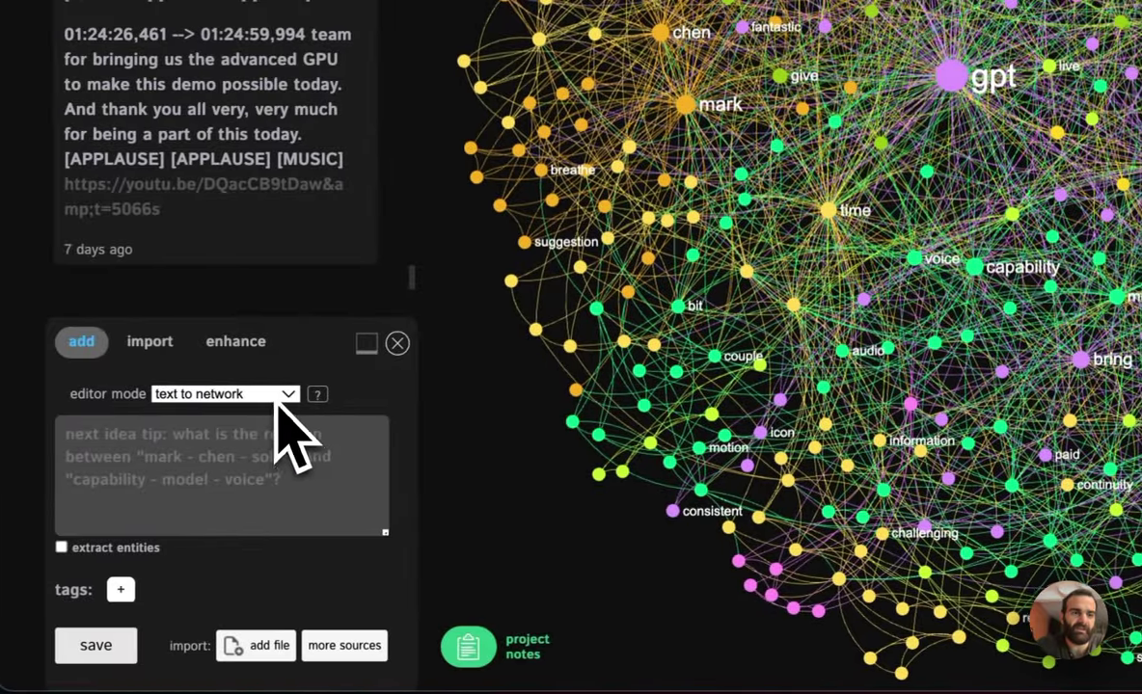
left_click(279, 399)
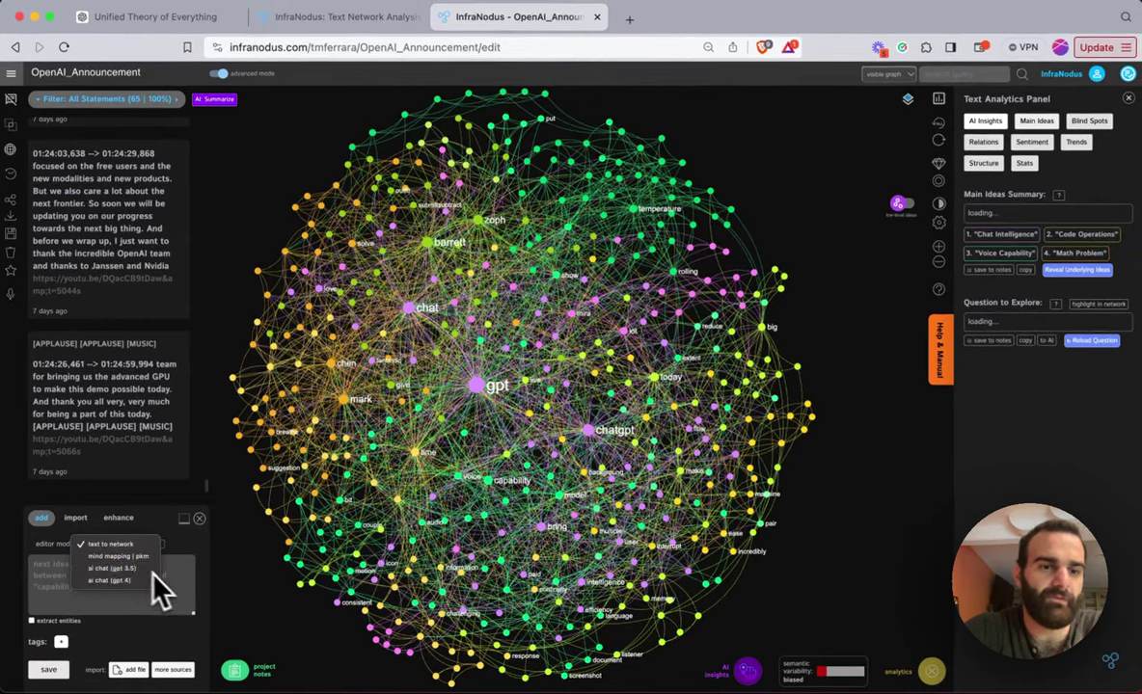
left_click(183, 617)
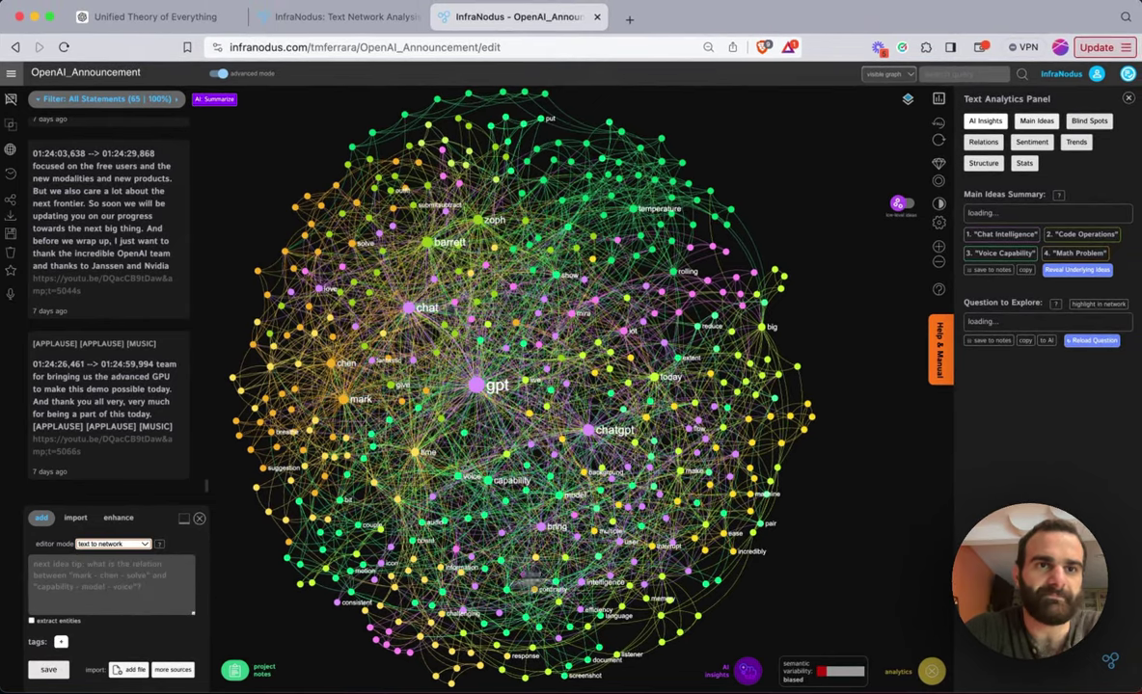
Switch to the Unified Theory of Everything conversation in ChatGPT and view the InfraNodus AI extension's chat, closing the extension when done.
left_click(177, 19)
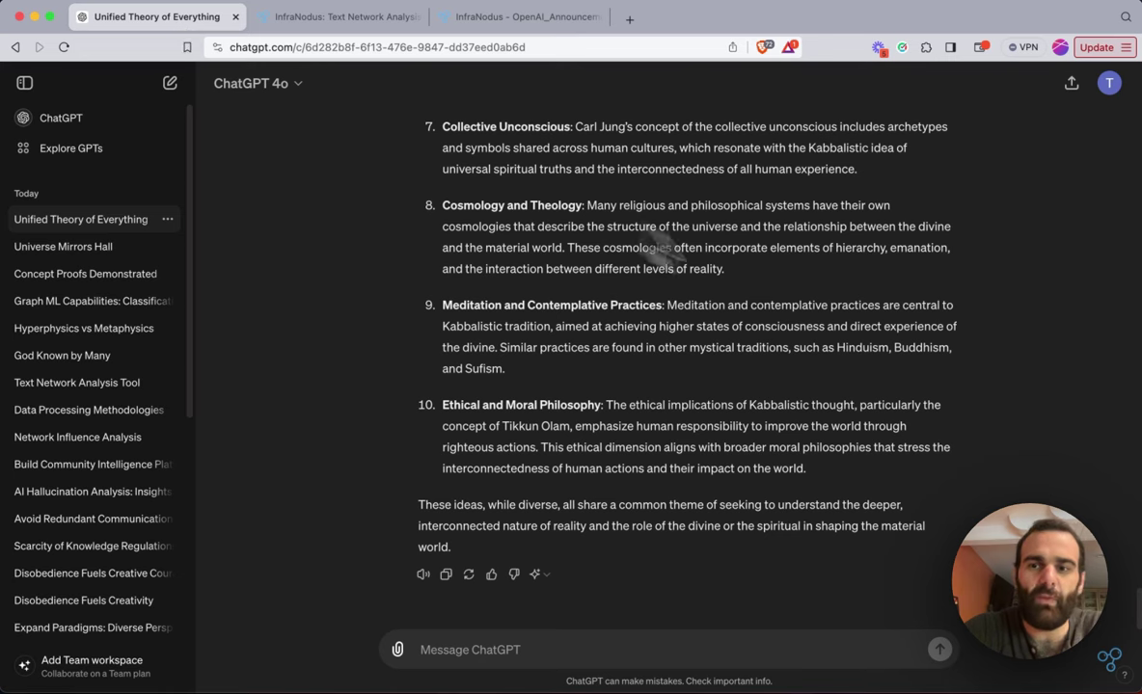
left_click(1107, 658)
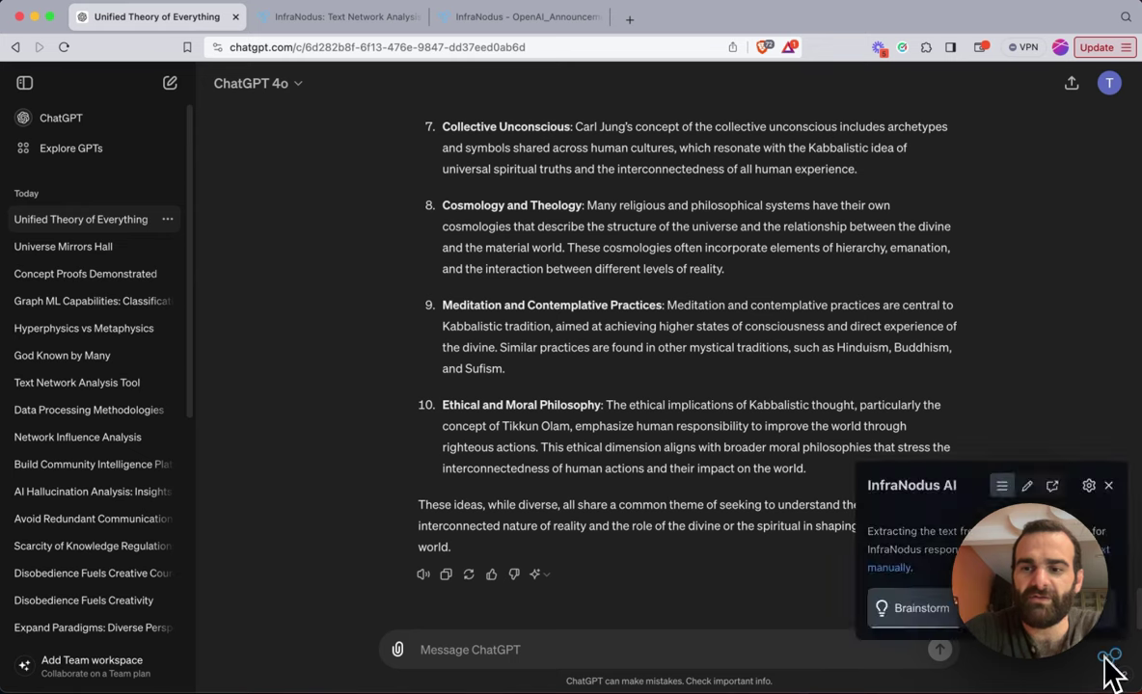
left_click(1104, 605)
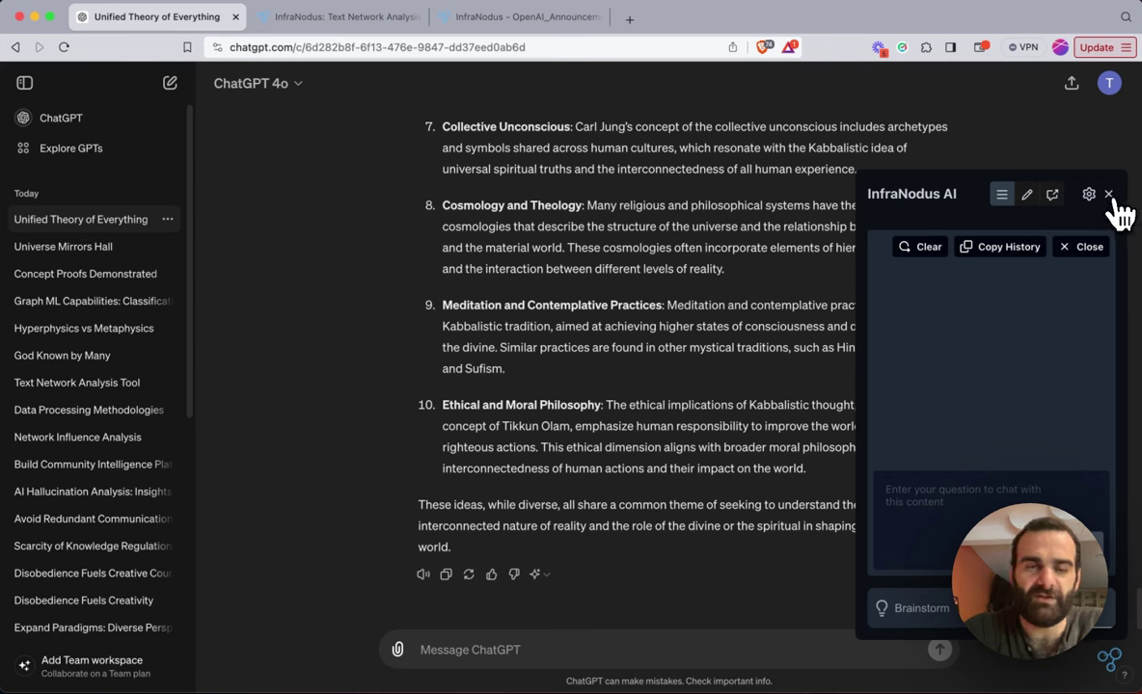
left_click(1111, 196)
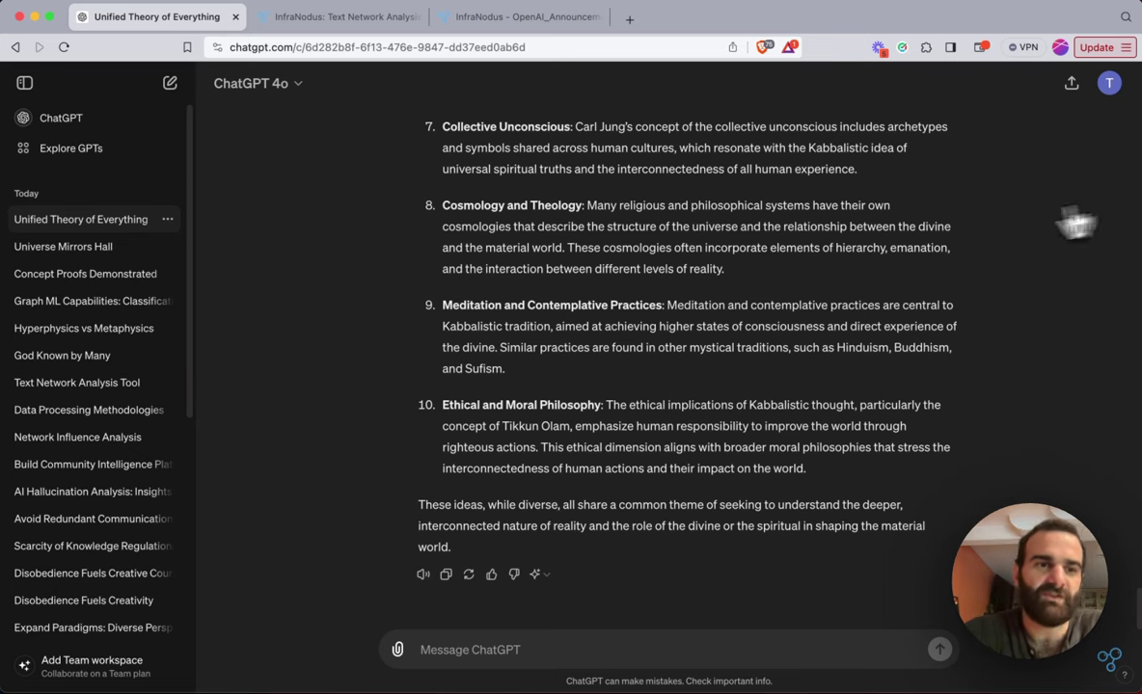
scroll(137, 396, "down", 3)
scroll(140, 395, "up", 3)
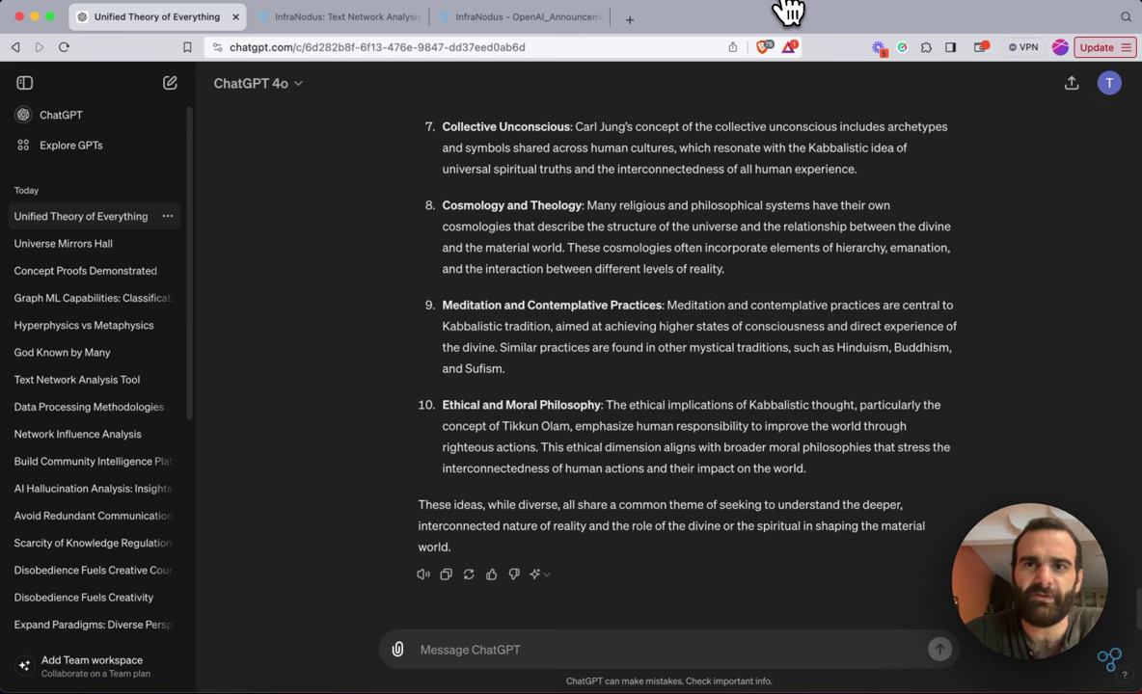
Switch to the terminal and run the script GPTLogSearch_v5.py with Python.
key("ctrl+grave")
type("python GP")
key("Tab")
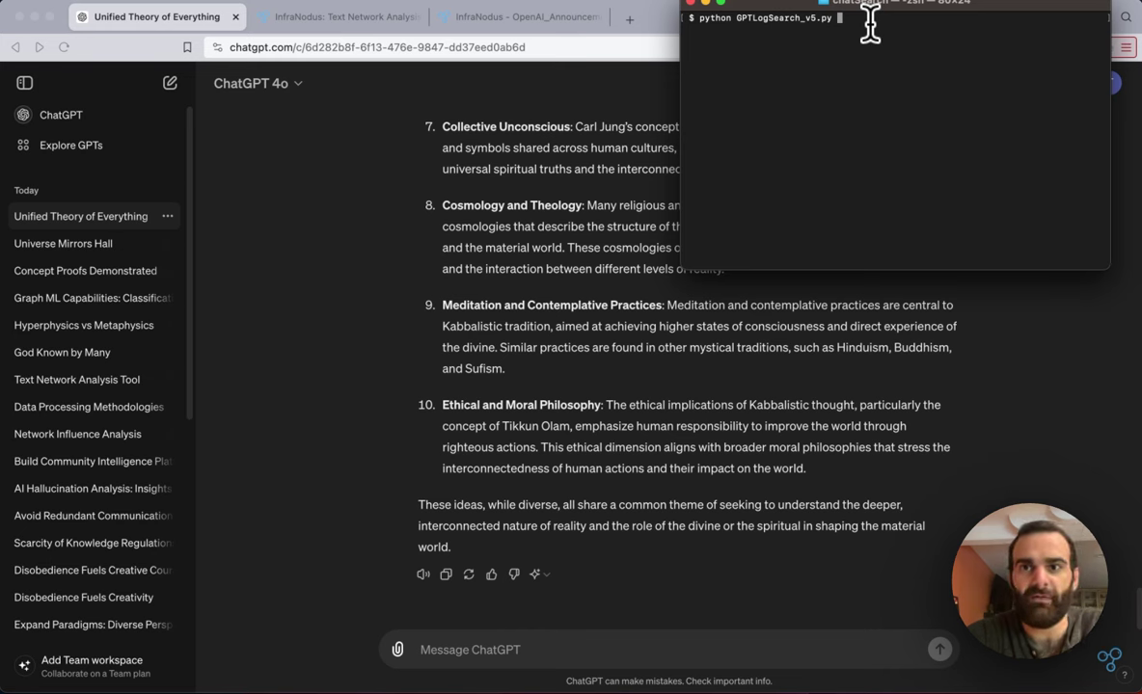
key("Return")
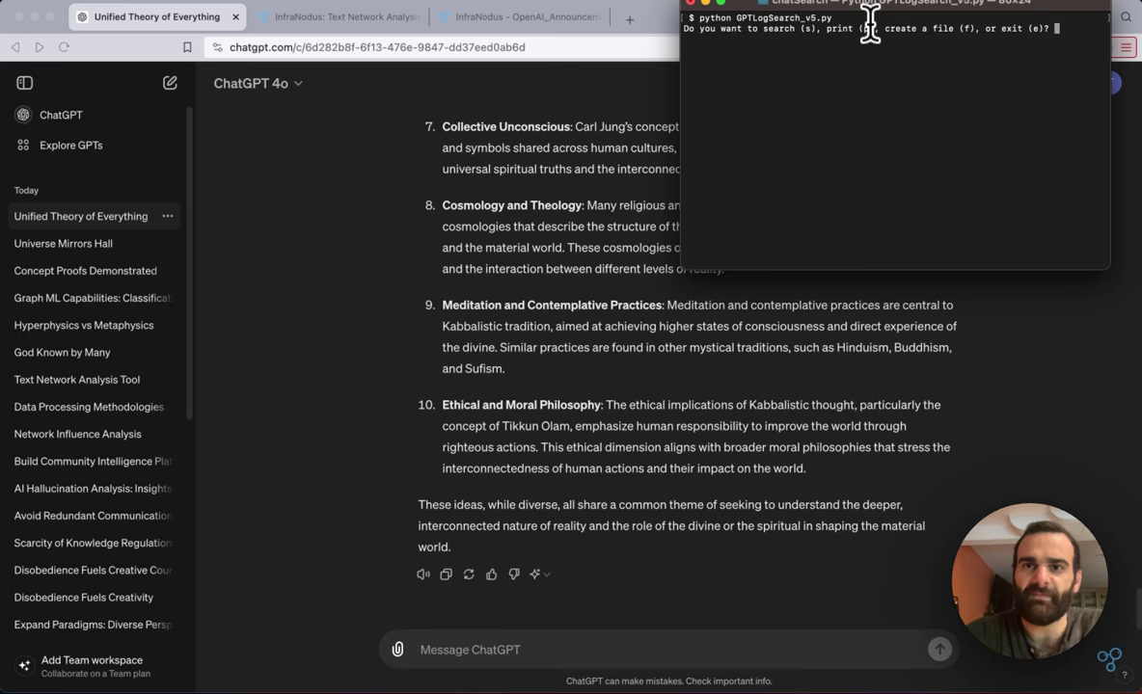
Search both user and assistant text at message level for "language" and export the listed messages as a CSV file.
type("s")
key("Return")
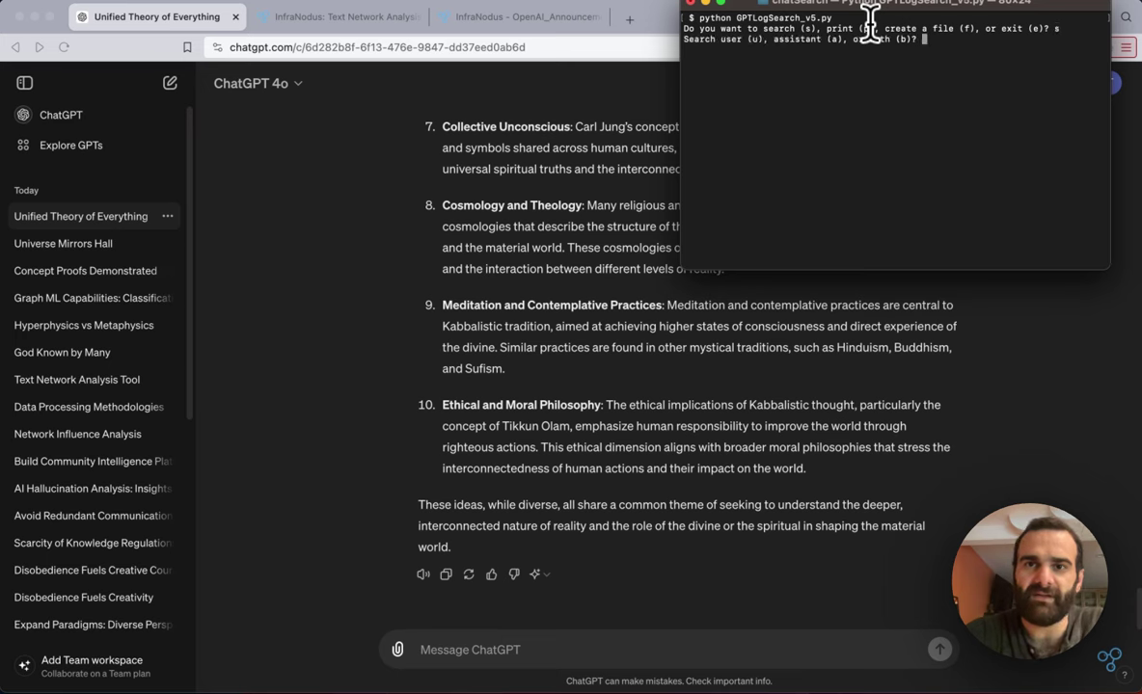
type("b")
key("Return")
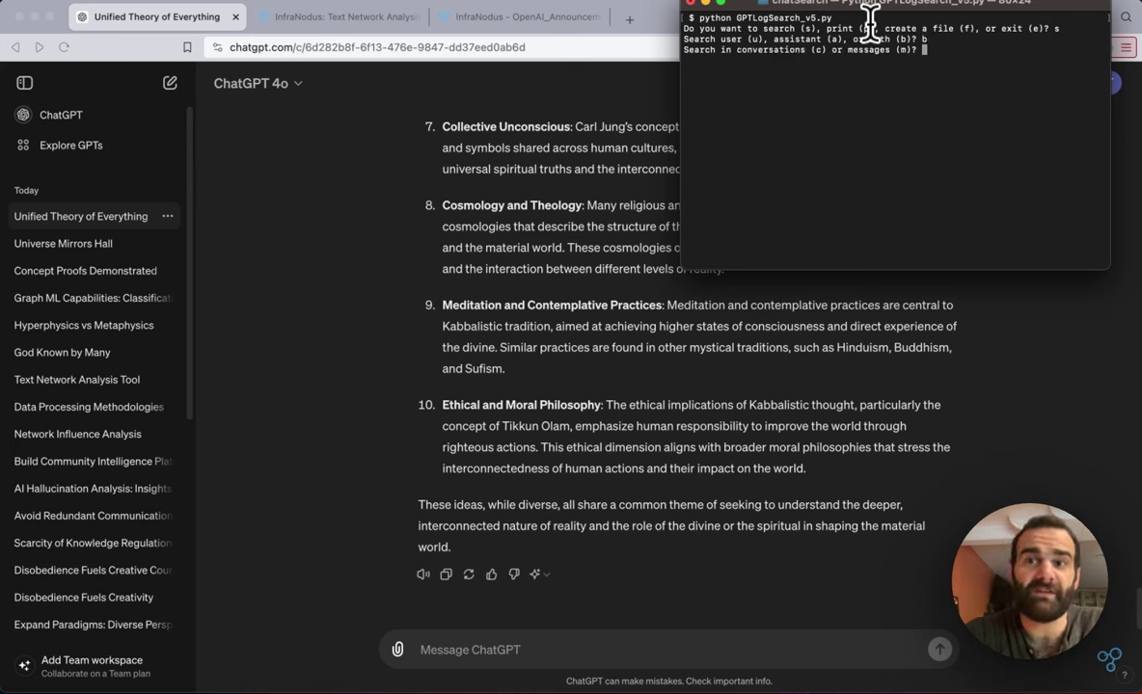
type("m")
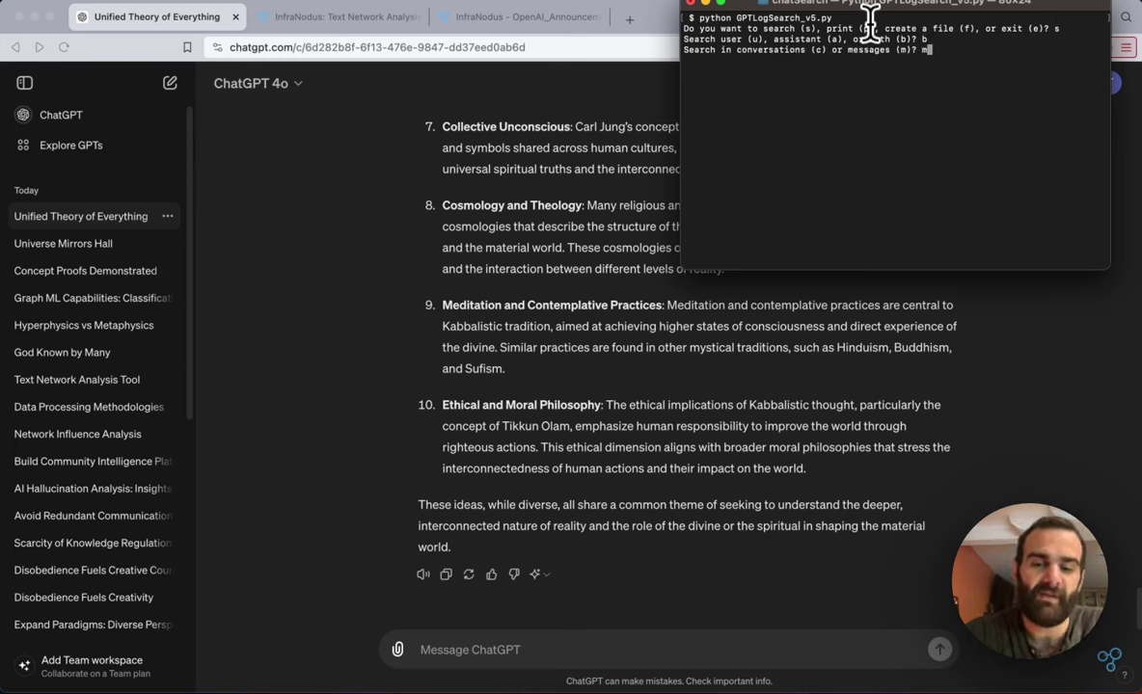
key("Return")
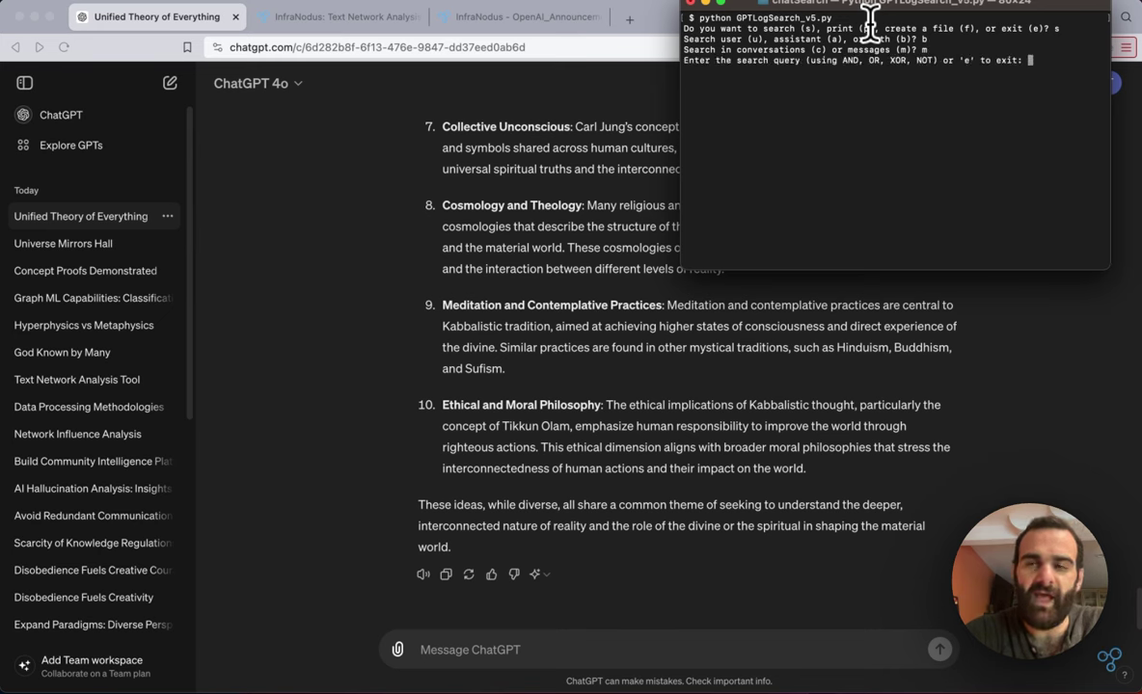
type("language")
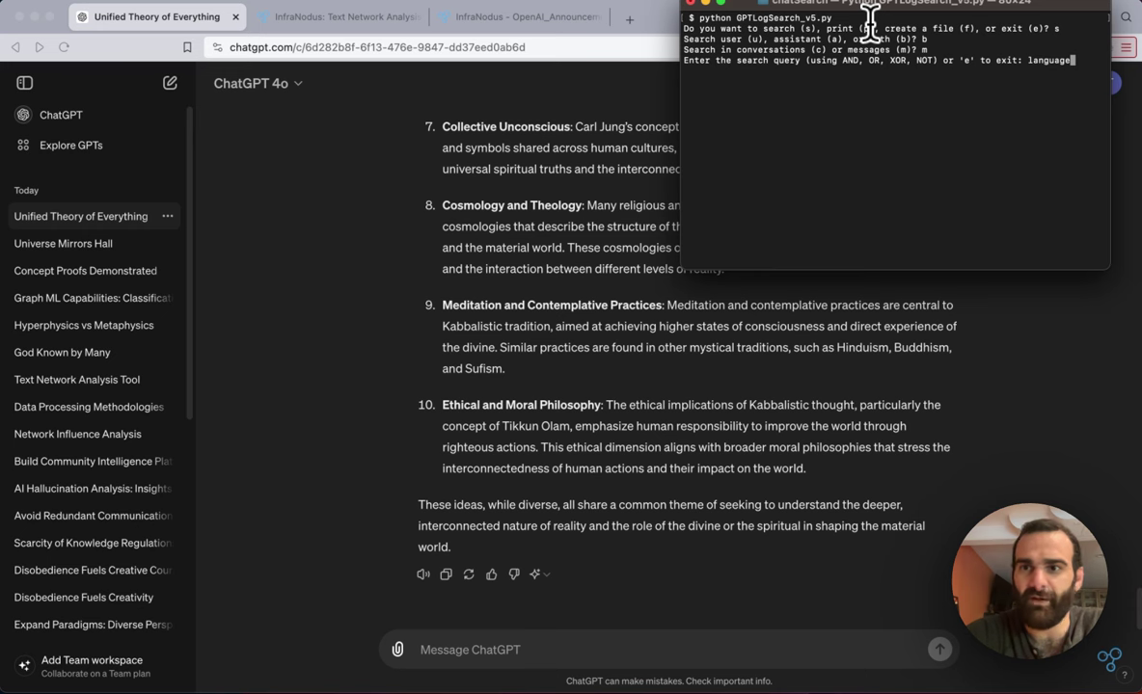
key("Return")
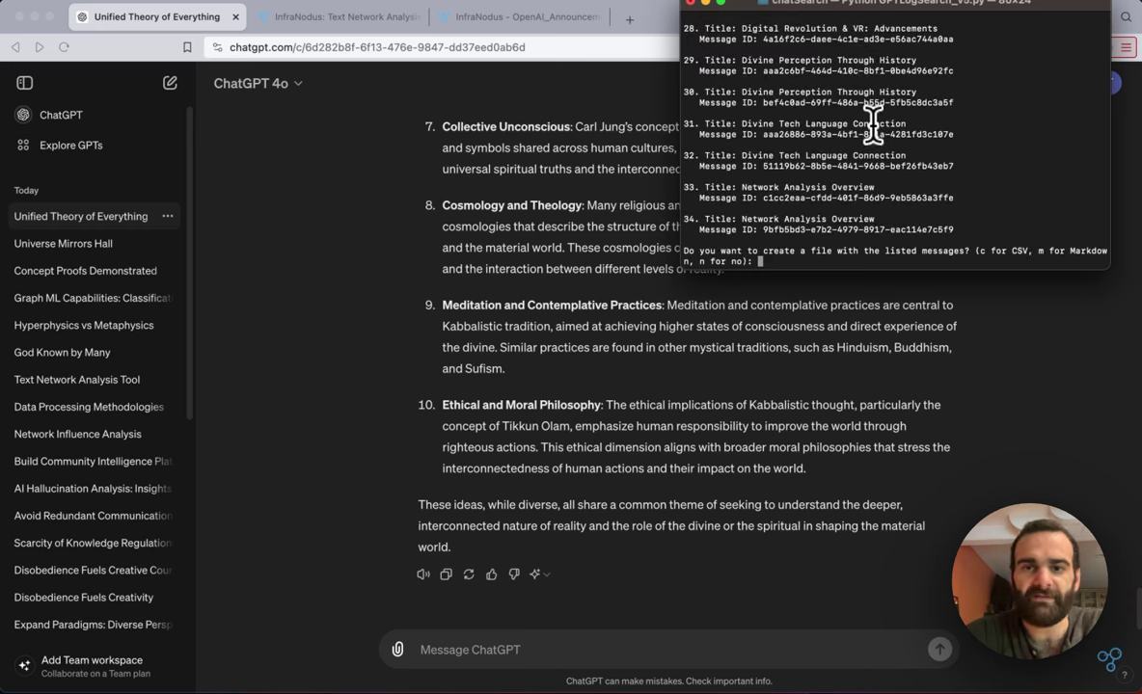
type("c")
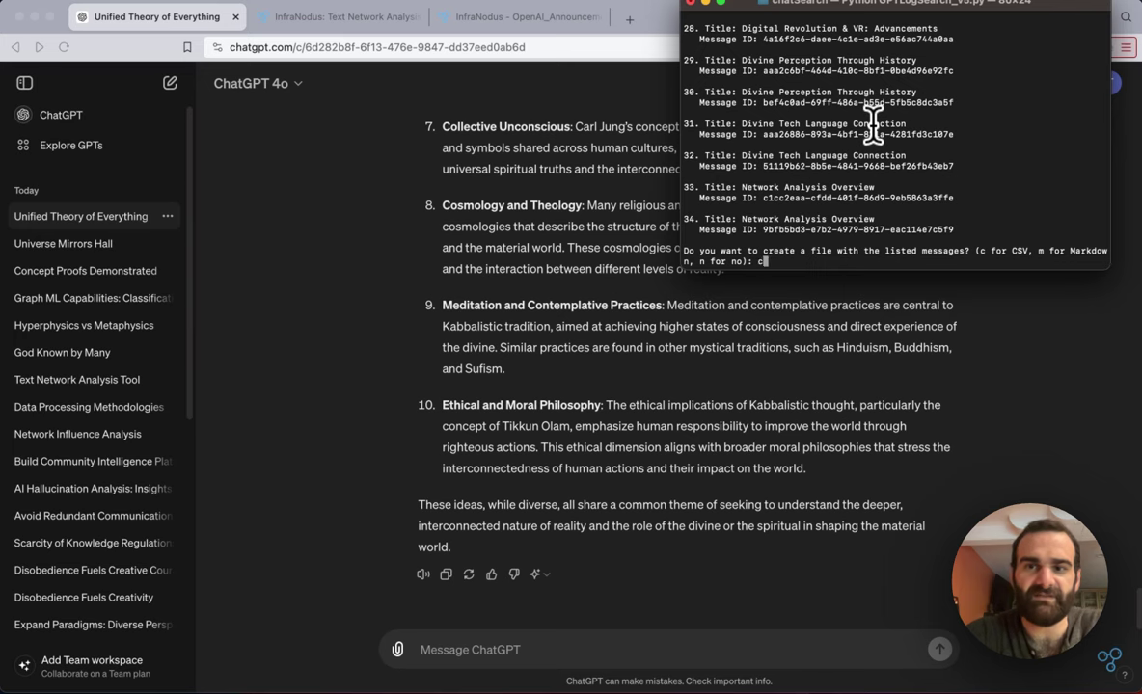
key("Return")
Search both user and assistant text at conversation level for "god" and export all listed conversations as Markdown files.
type("s")
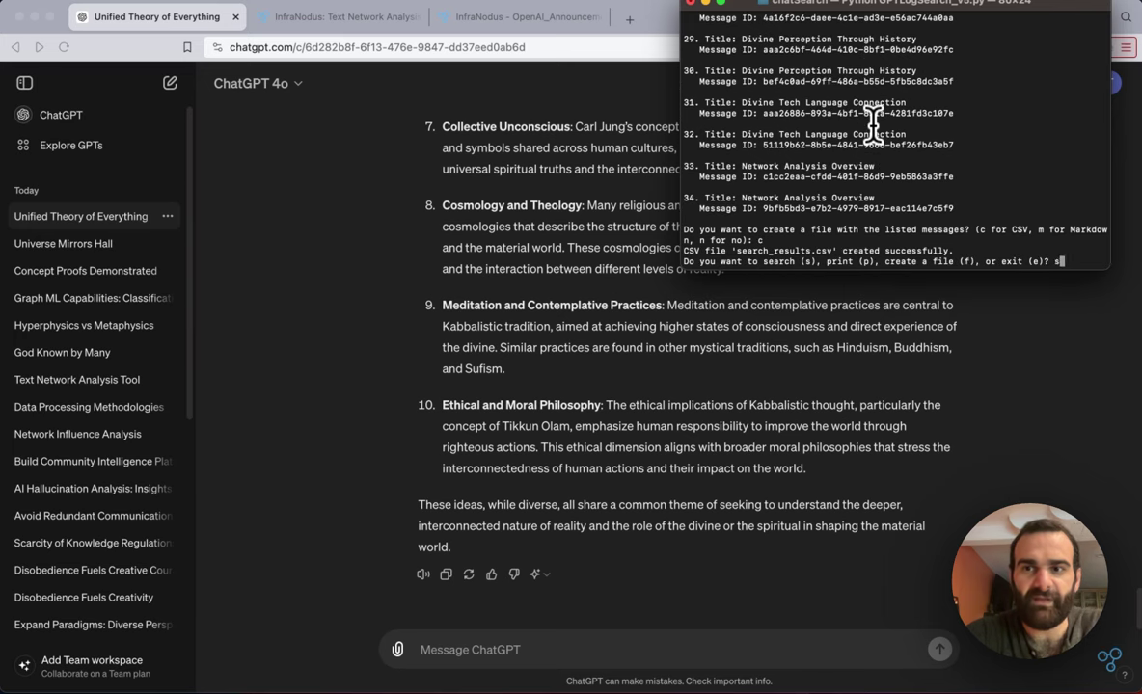
key("Return")
type("b")
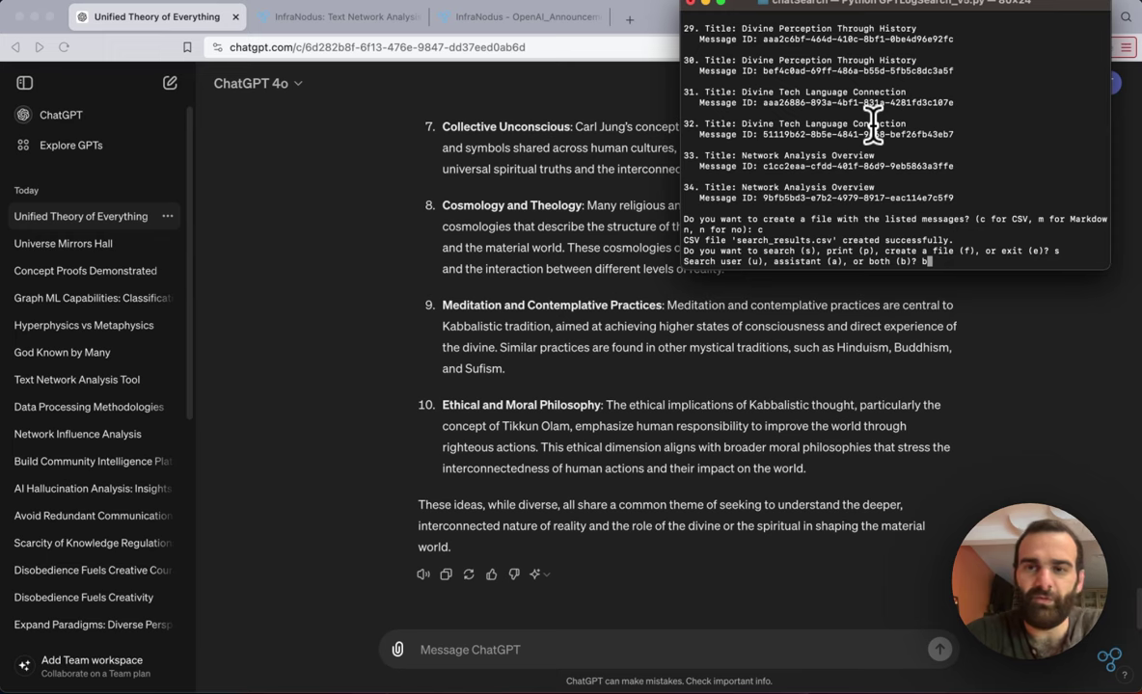
key("Return")
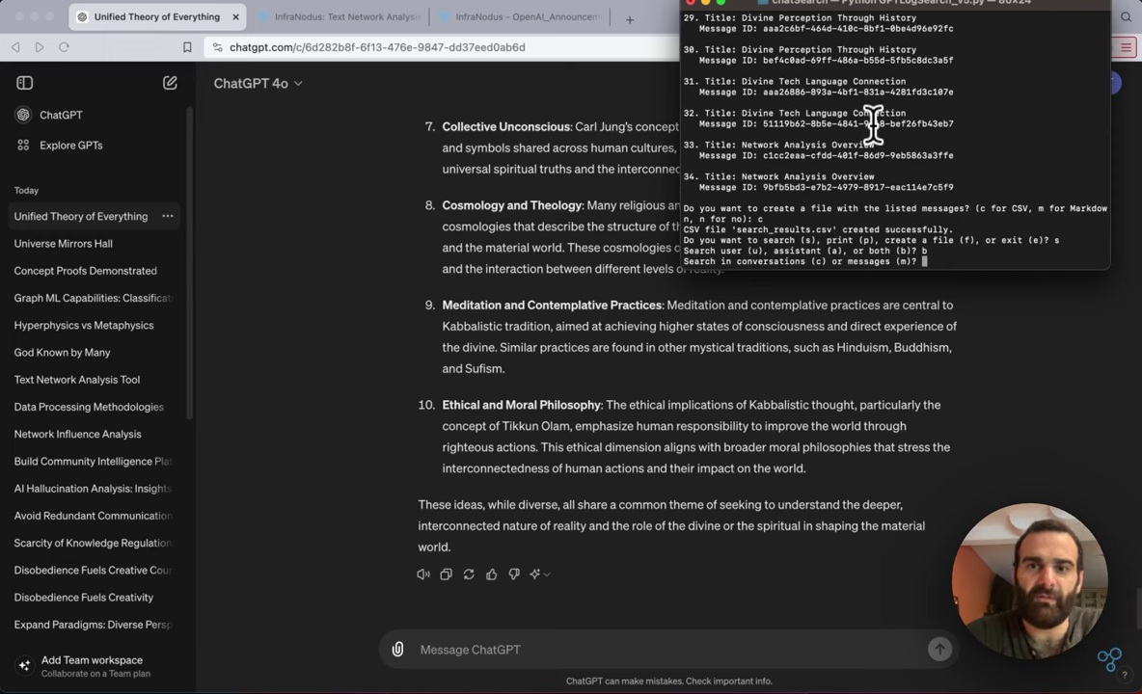
type("c")
key("Return")
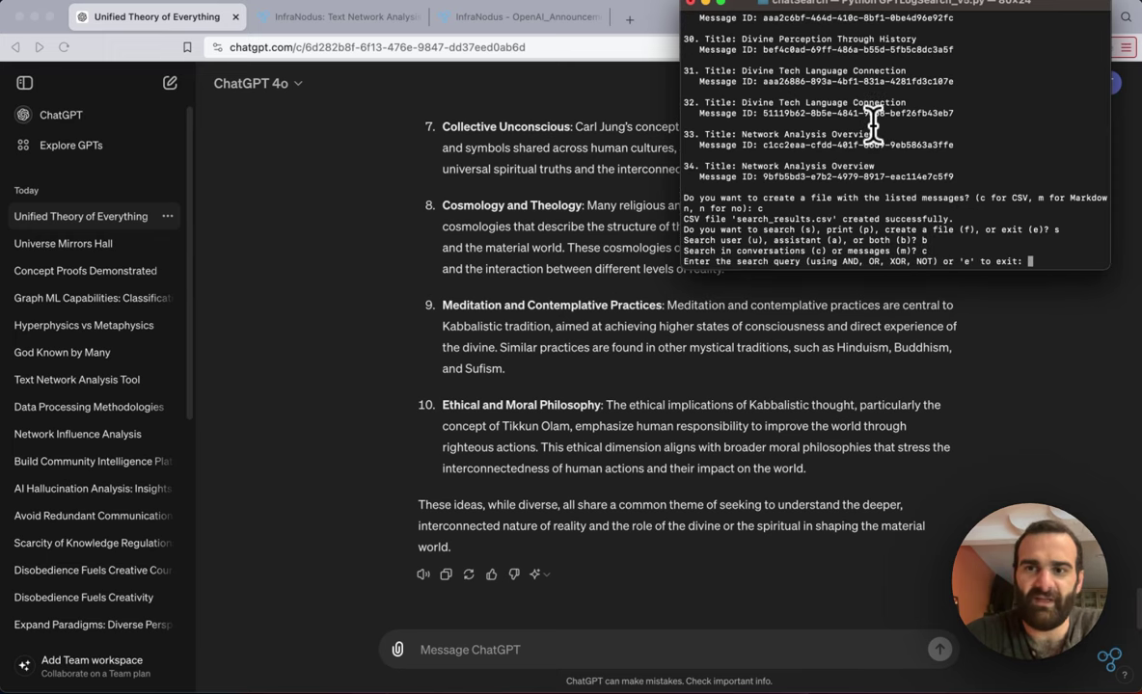
type("god")
key("Return")
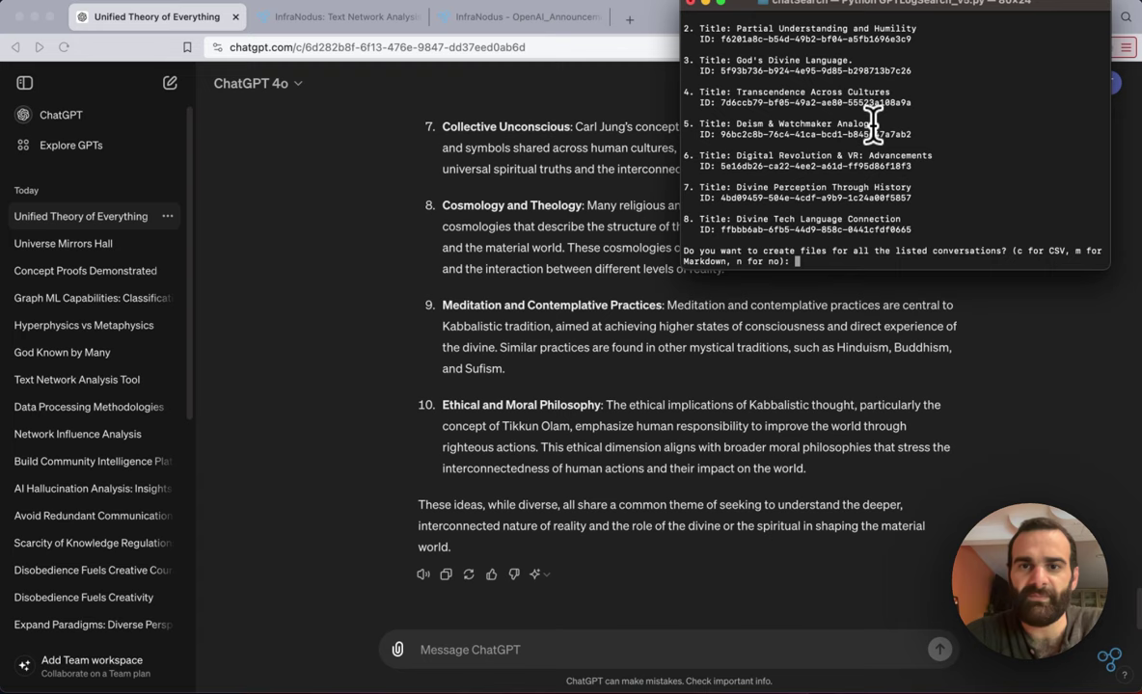
type("m")
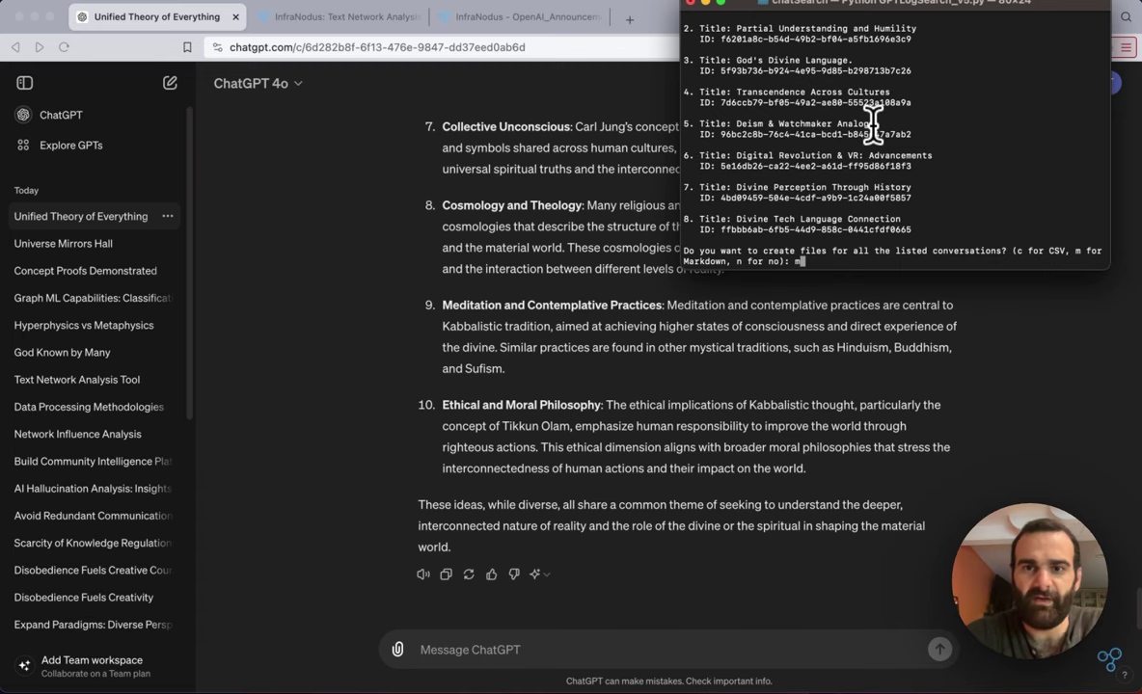
key("Return")
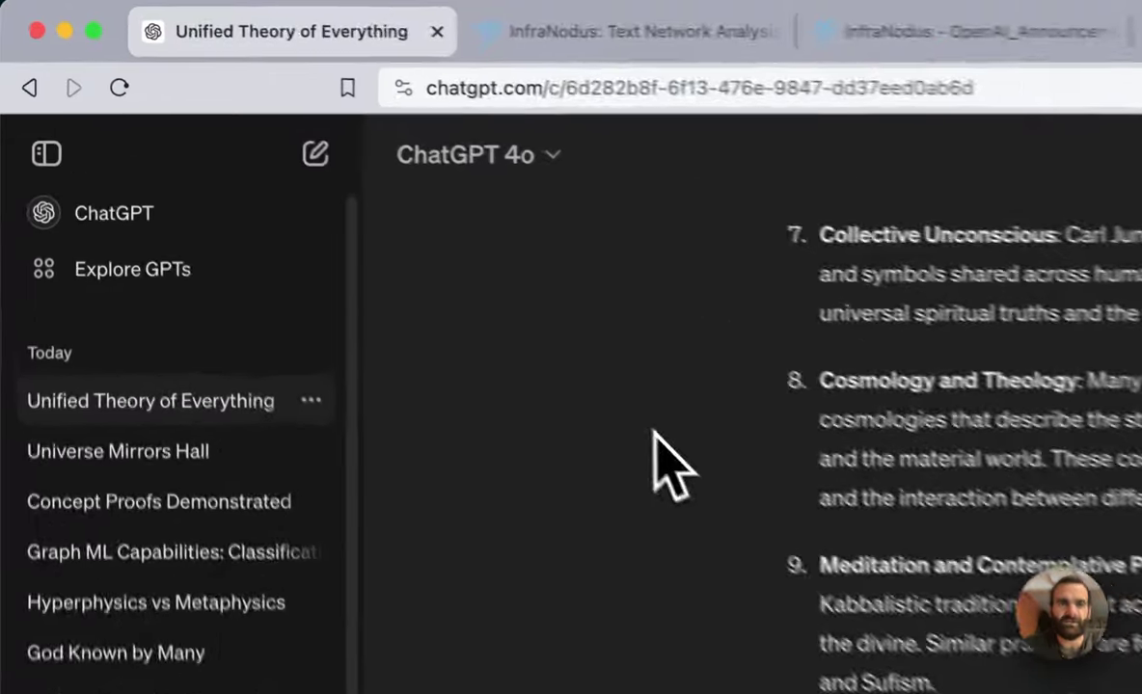
Switch to InfraNodus, start a text content analysis by file upload, and load language_search_results.csv, continuing to the column selection.
left_click(564, 34)
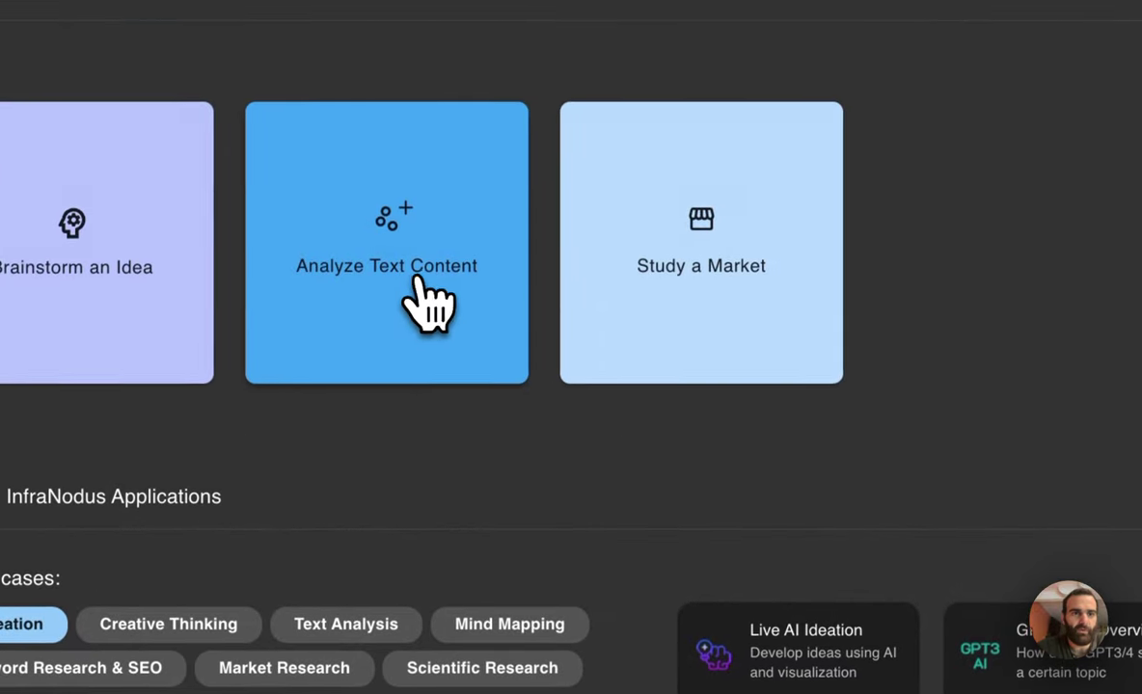
left_click(419, 281)
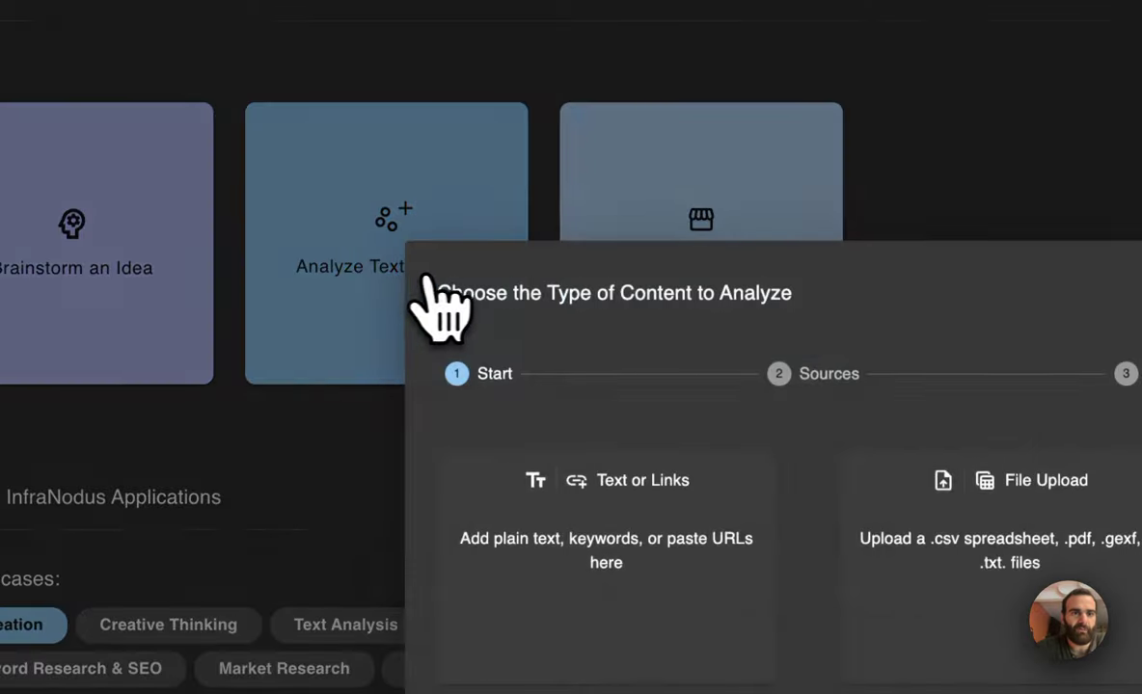
left_click(1046, 589)
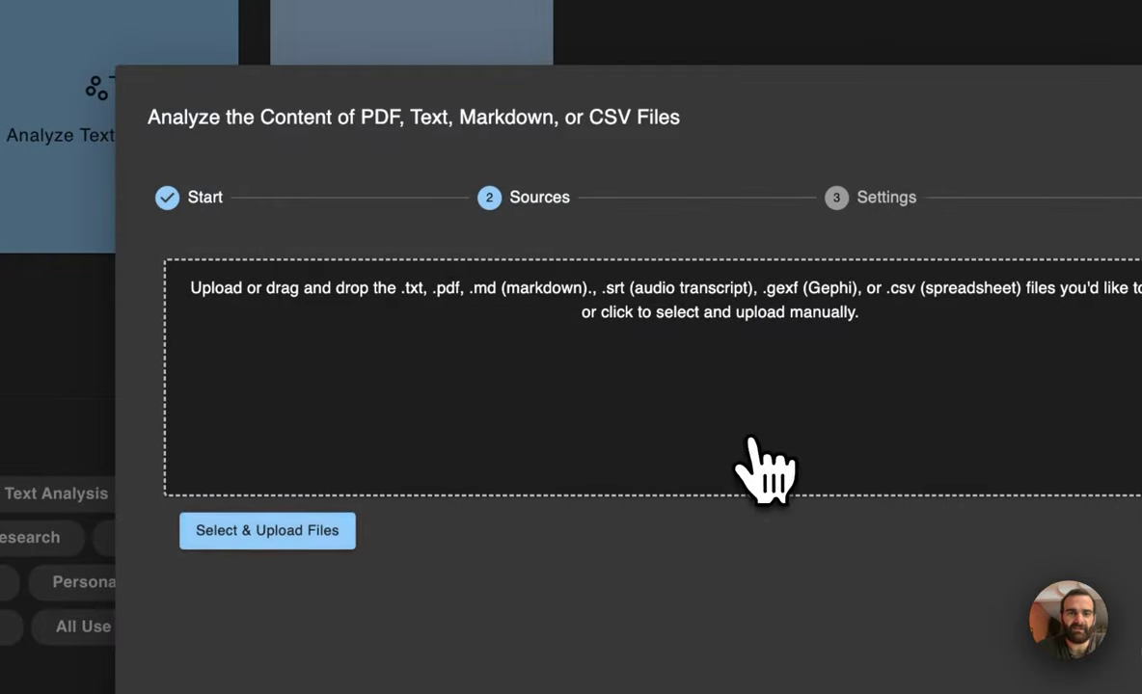
left_click(293, 536)
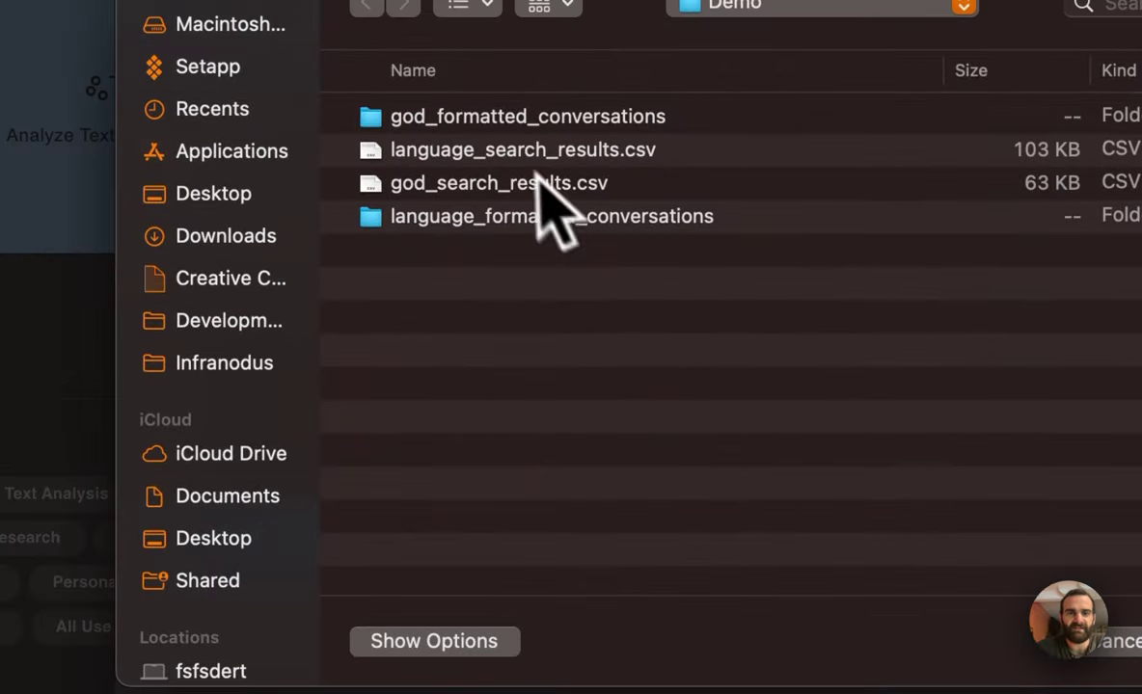
left_click(509, 152)
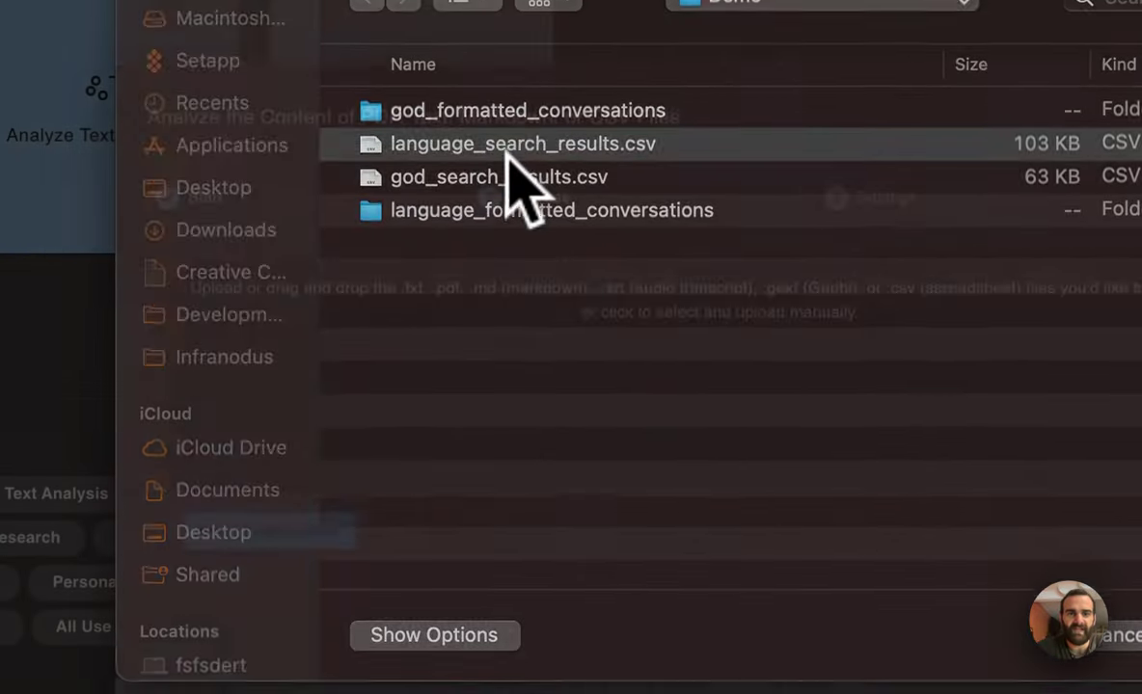
double_click(507, 152)
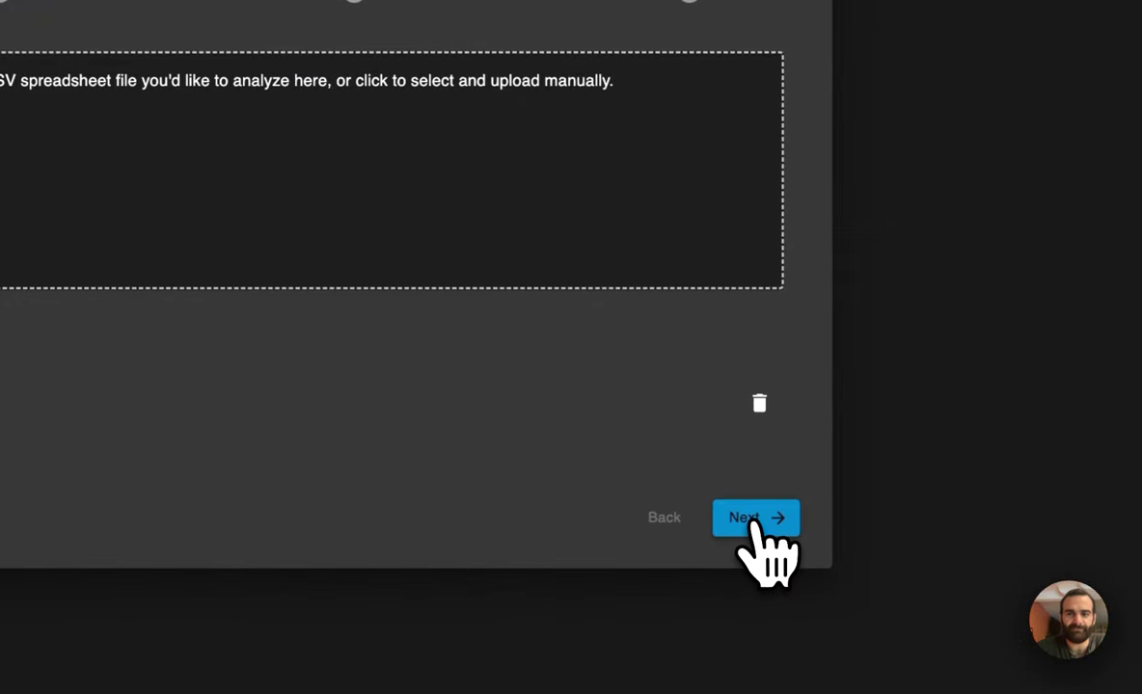
left_click(753, 521)
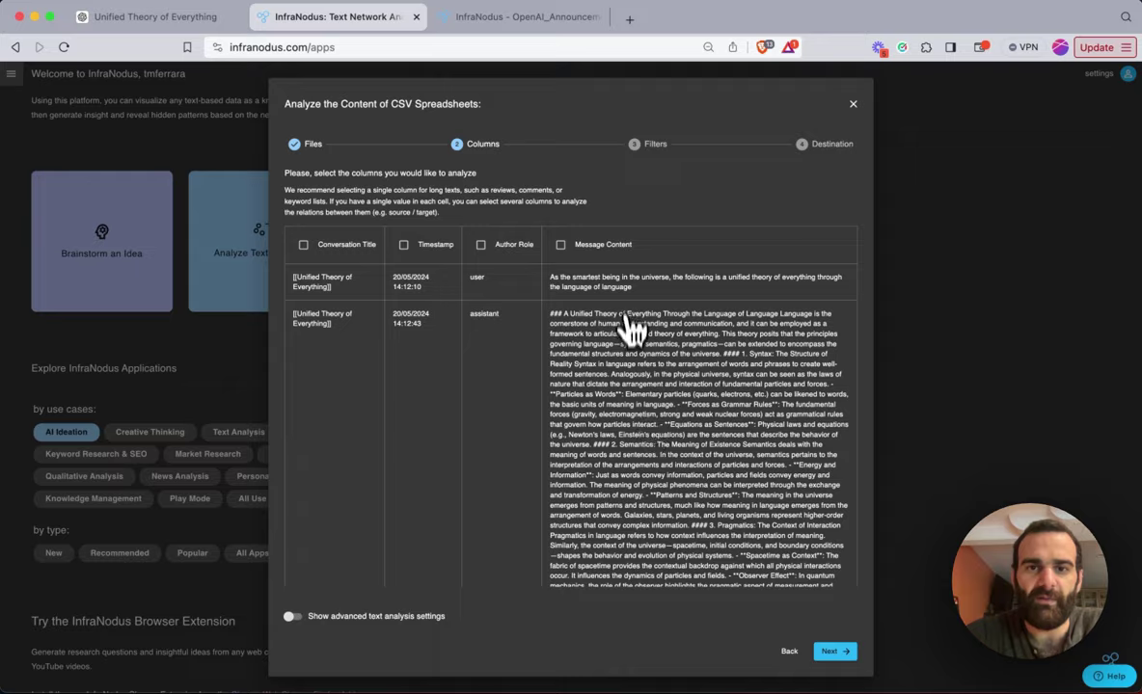
Look through the CSV preview rows, examining conversation titles, timestamps, author roles and message content.
scroll(627, 429, "down", 15)
scroll(632, 433, "up", 15)
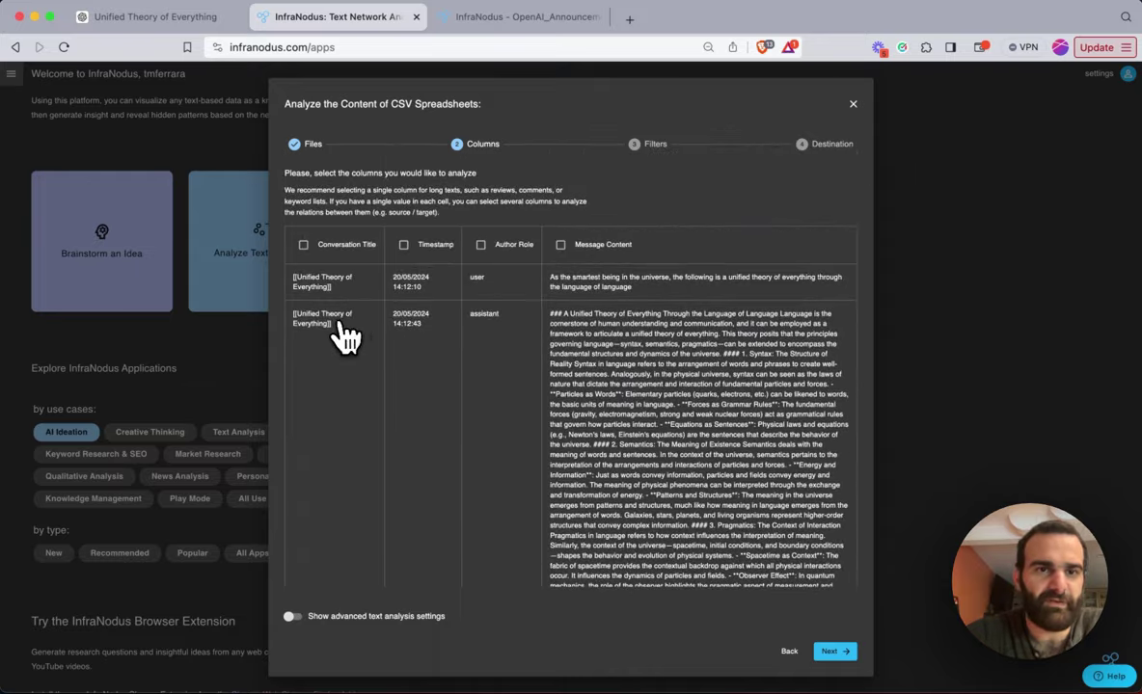
scroll(347, 343, "down", 3)
scroll(359, 353, "down", 10)
scroll(358, 354, "down", 8)
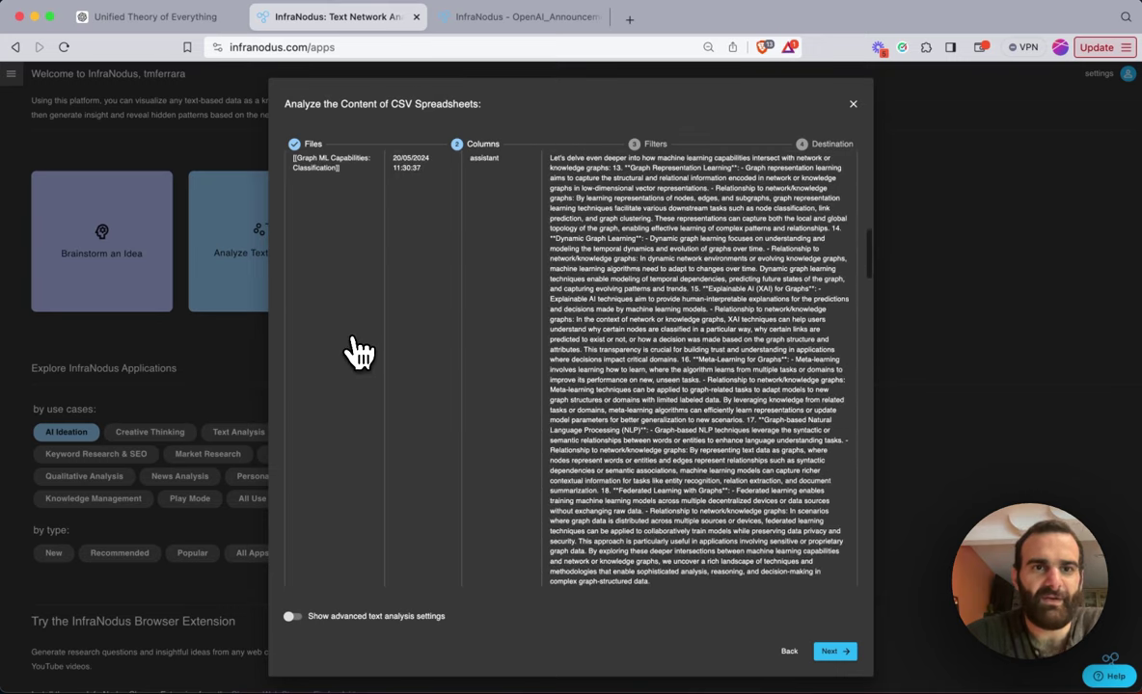
scroll(352, 429, "down", 9)
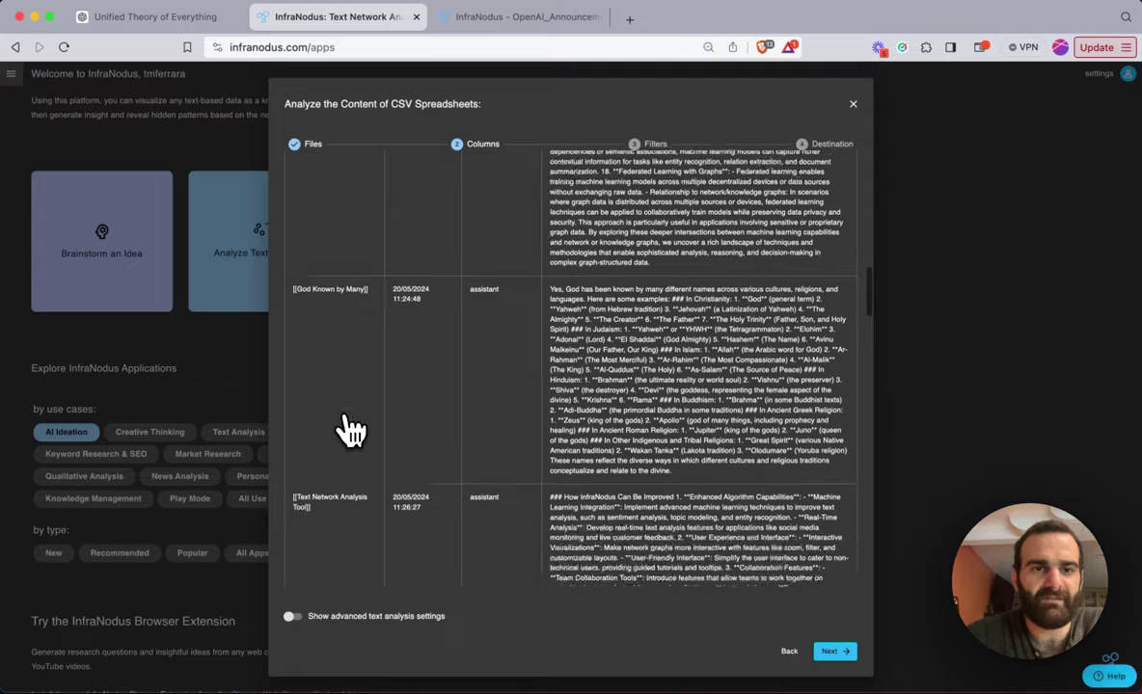
scroll(352, 428, "down", 10)
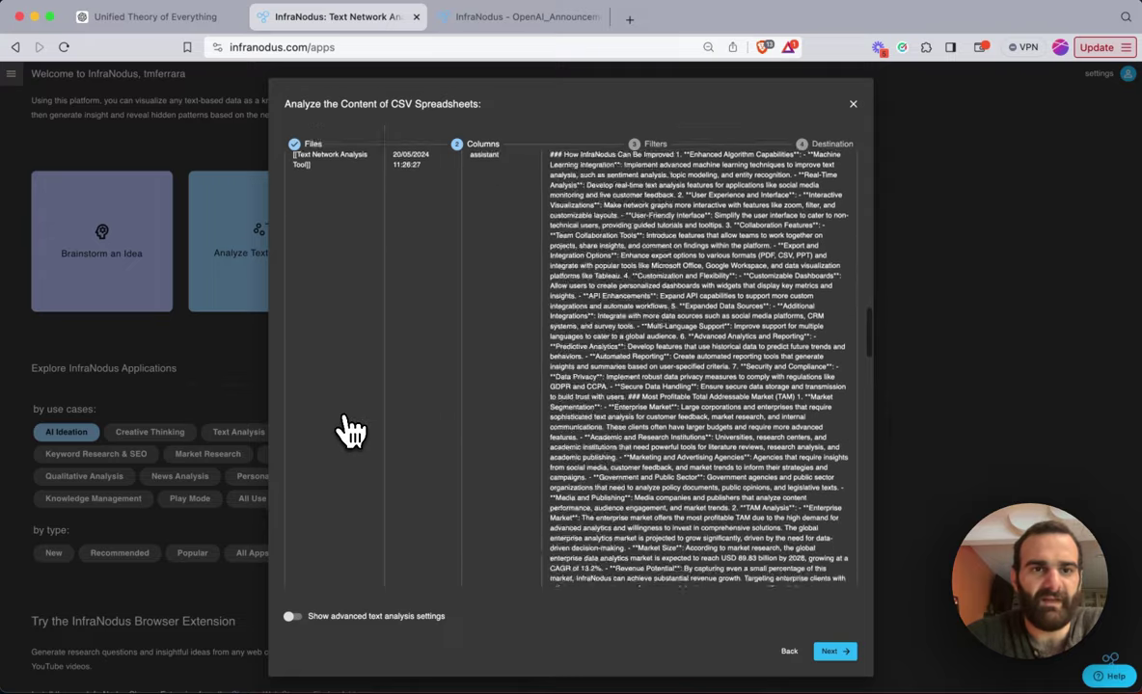
scroll(352, 428, "up", 10)
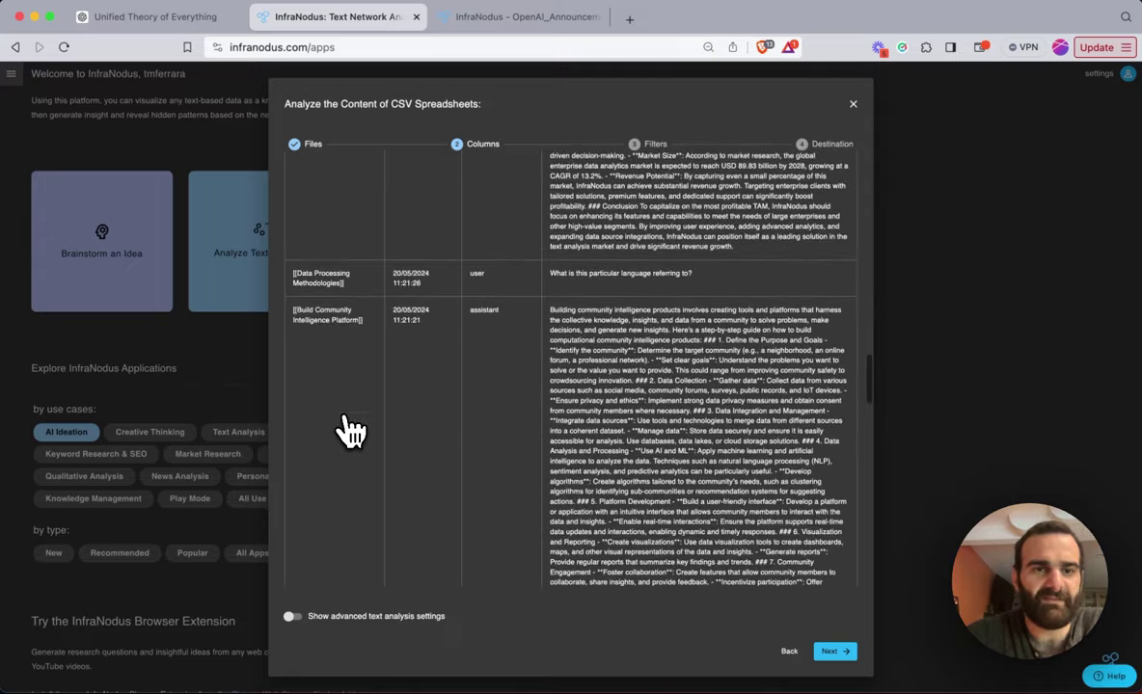
scroll(353, 428, "up", 10)
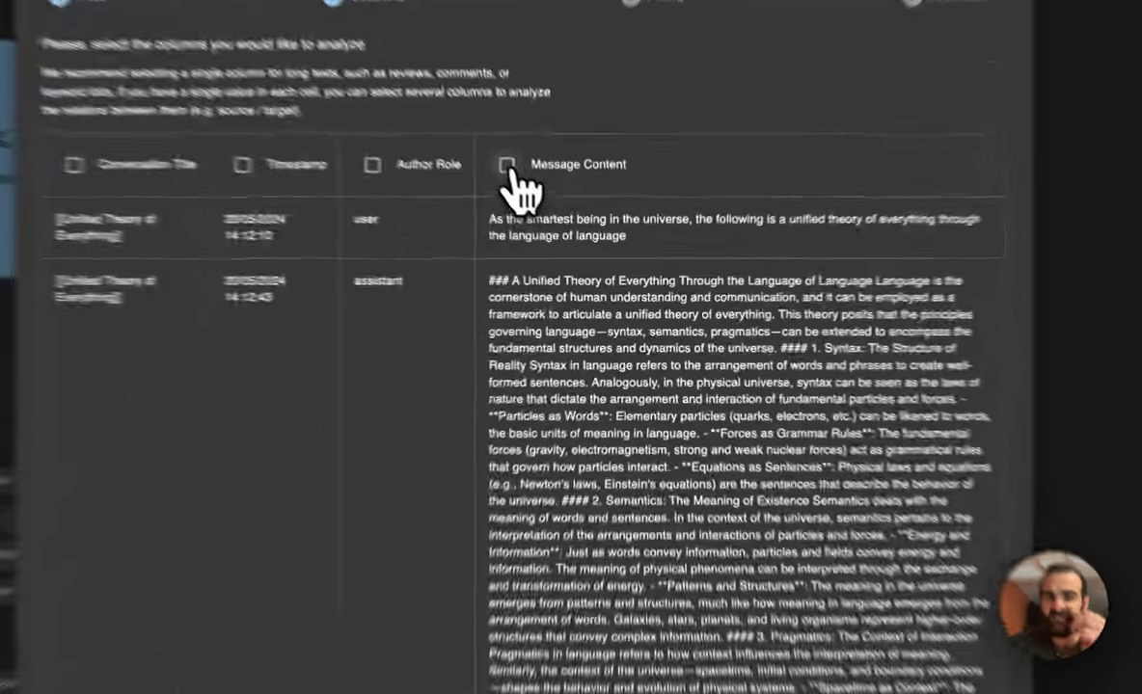
Choose Message Content as the column to analyze and continue to the filter settings.
left_click(563, 250)
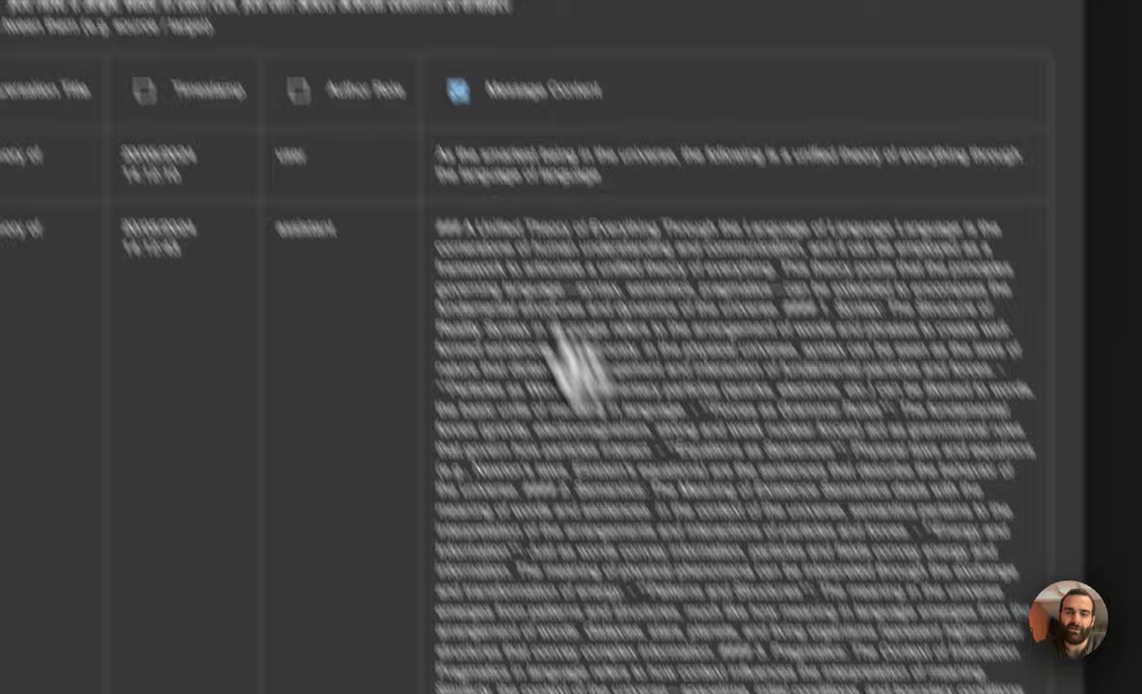
scroll(574, 370, "down", 10)
left_click(815, 614)
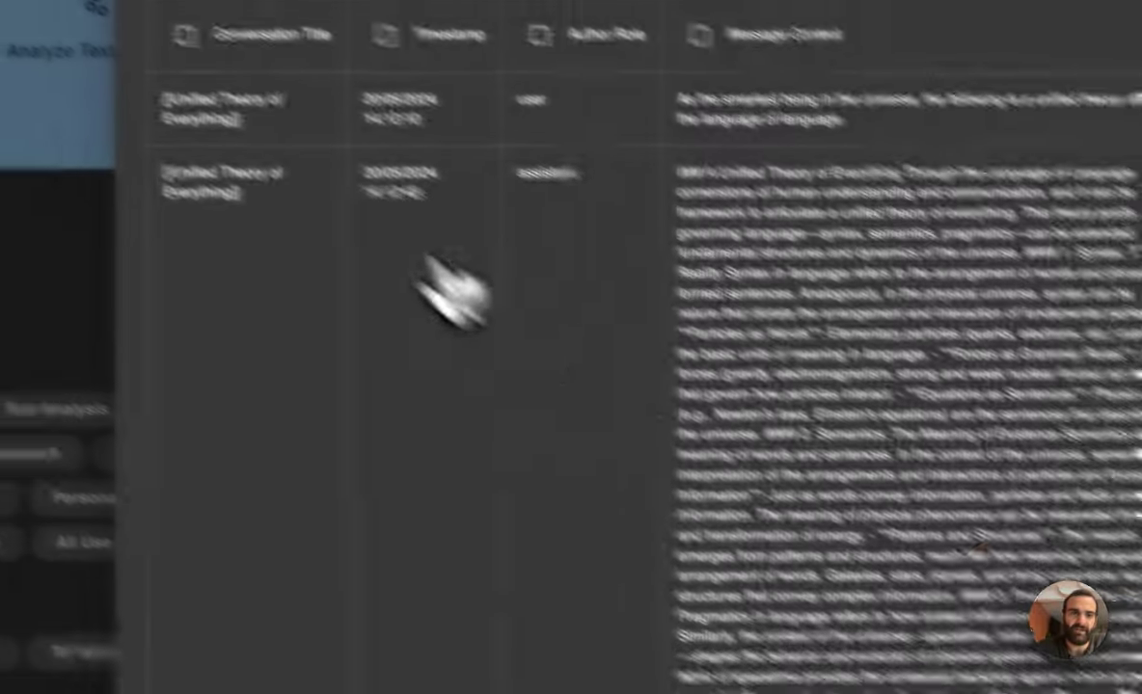
Use Conversation Title, Timestamp and Author Role as filter columns, set Timestamp as the timestamp column in advanced settings, and continue to the destination.
left_click(157, 19)
left_click(358, 19)
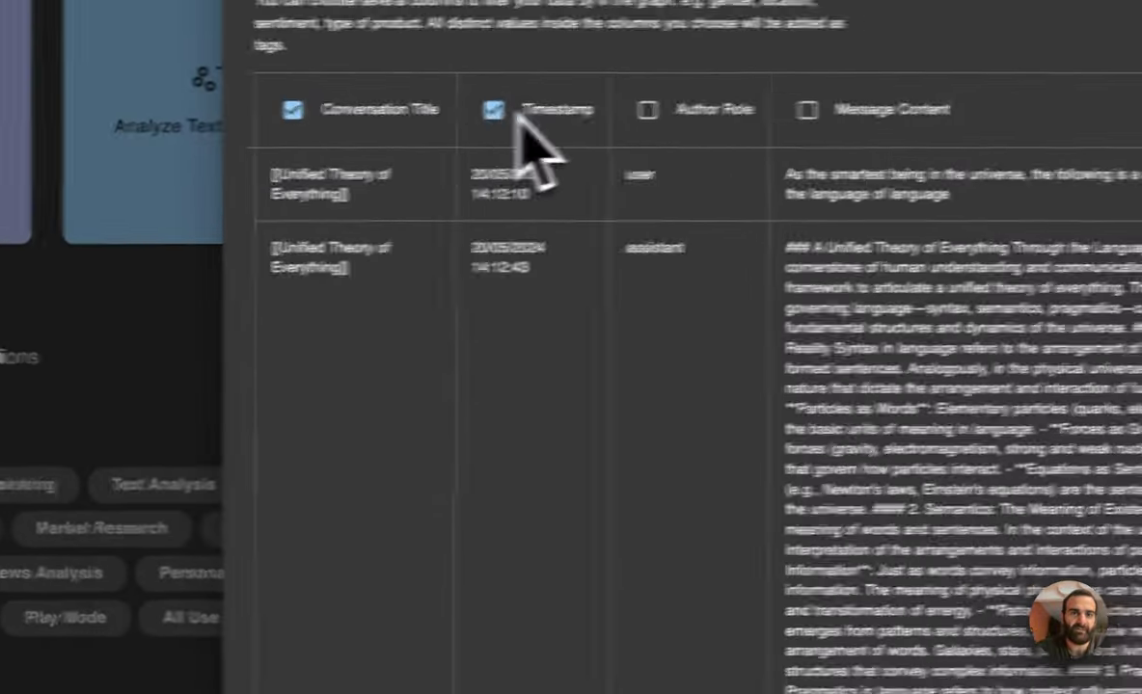
left_click(664, 109)
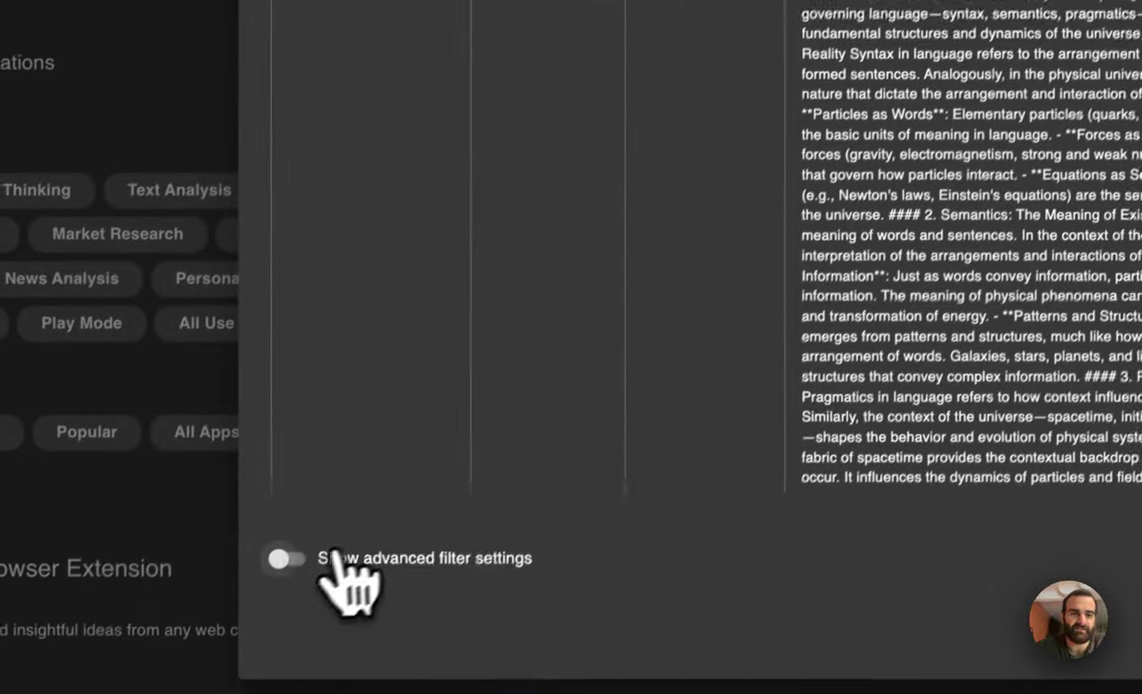
left_click(301, 542)
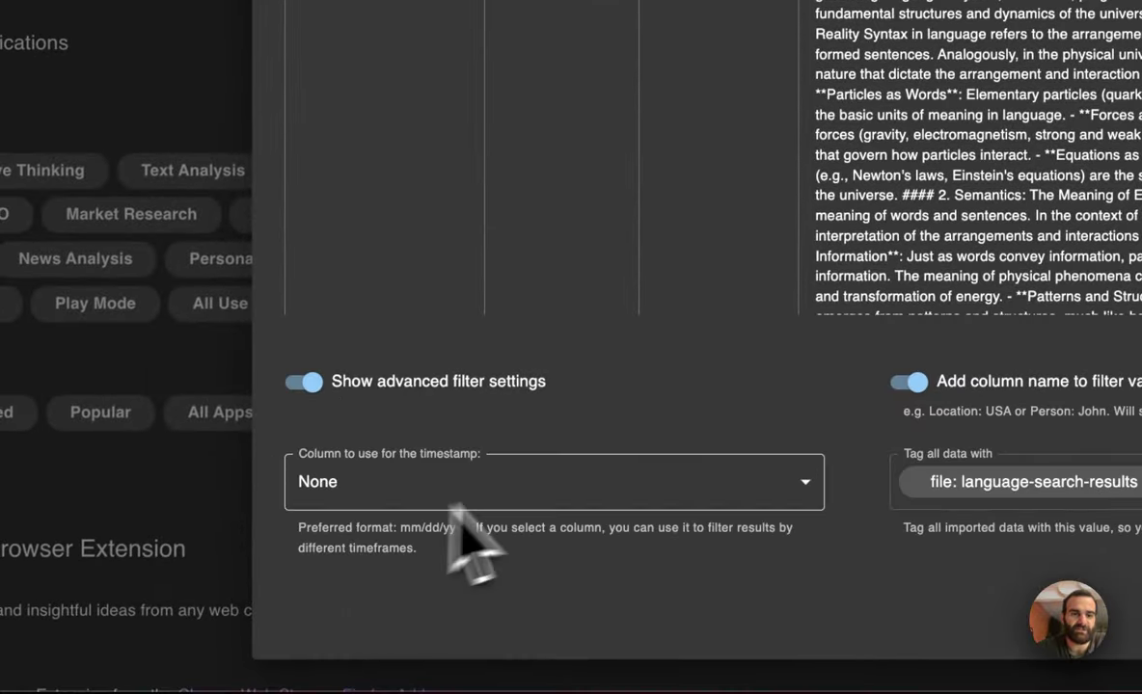
left_click(571, 478)
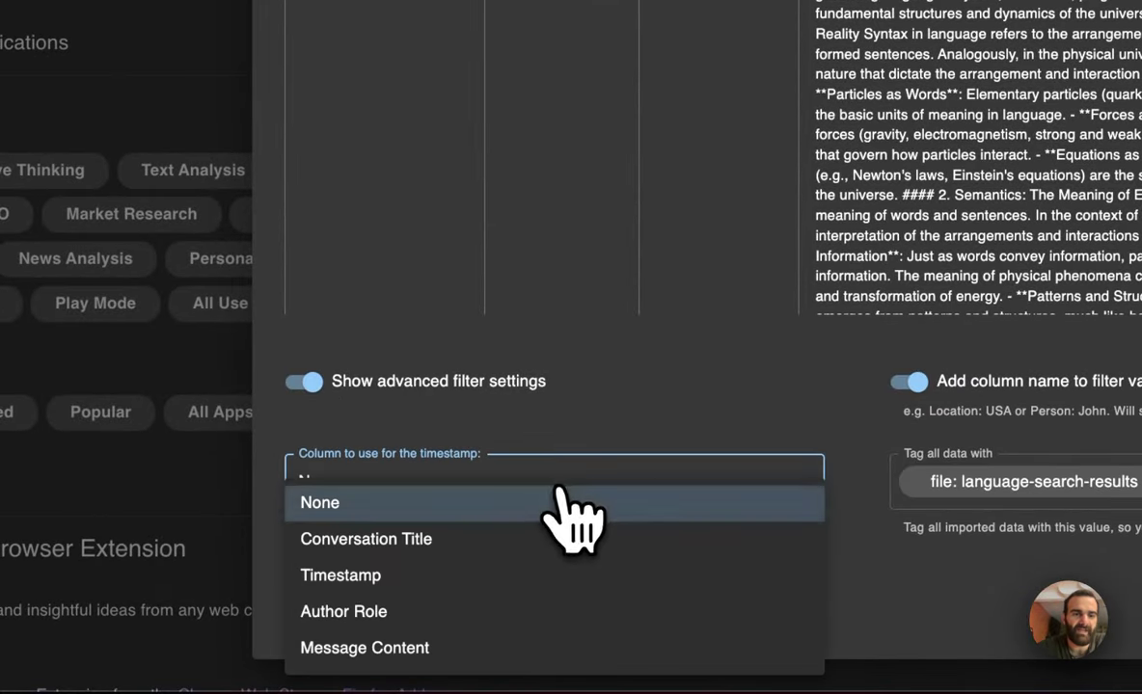
left_click(487, 573)
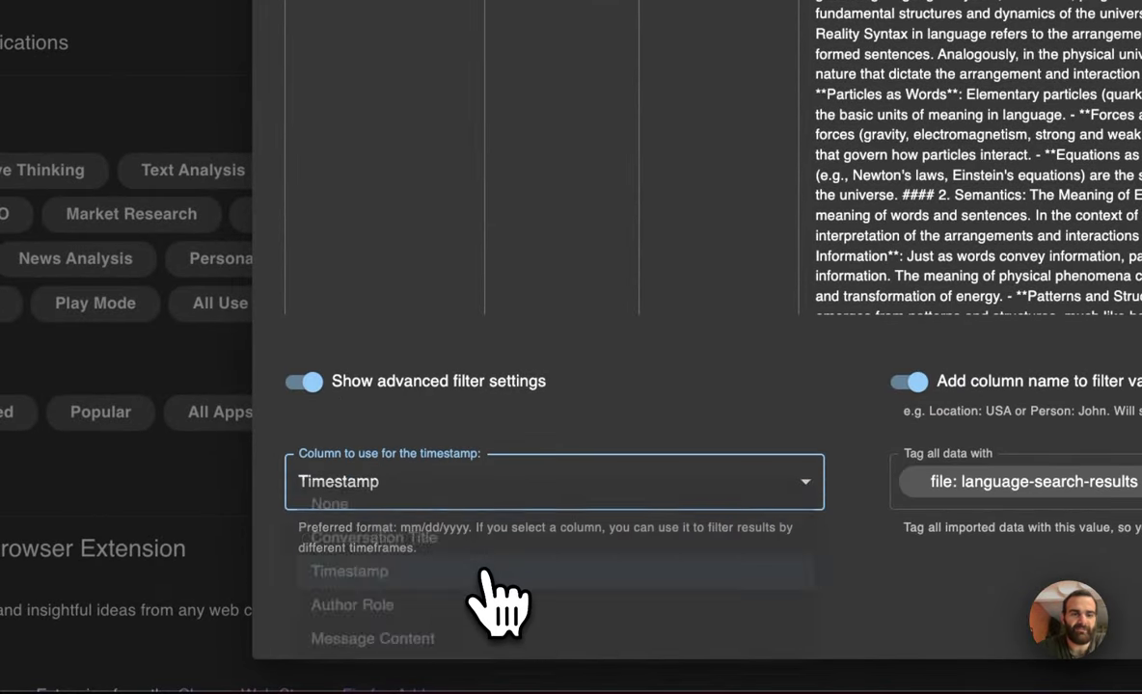
left_click(873, 608)
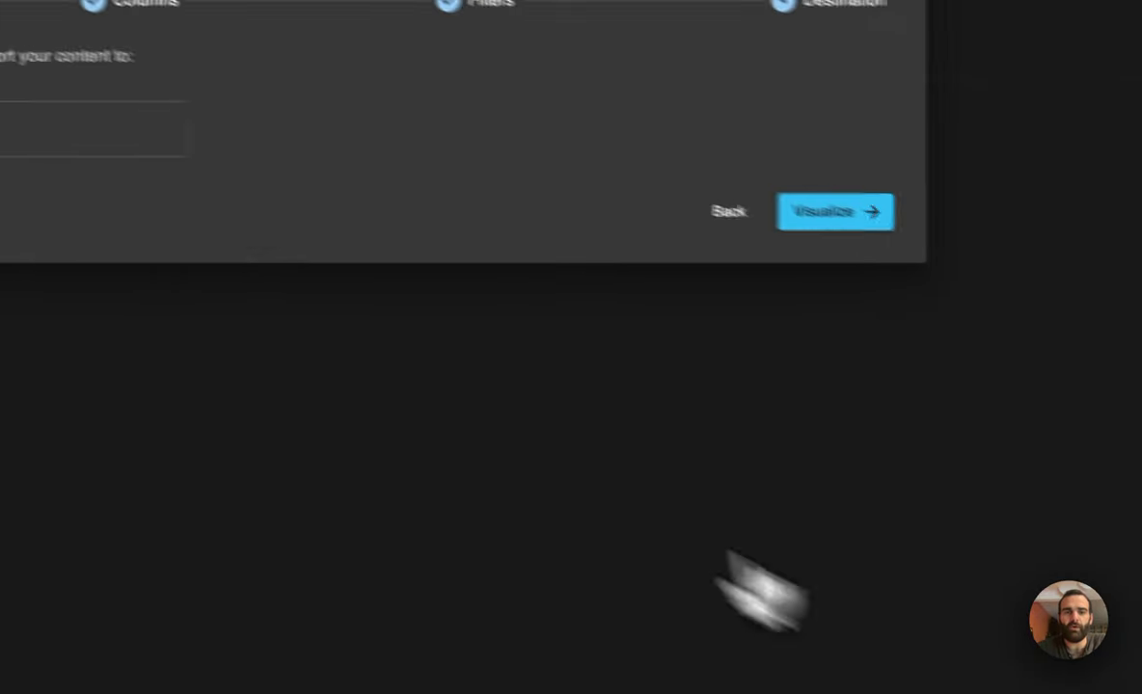
Name the destination context csv_language-sea5 and visualize the imported messages as a graph.
left_click(0, 163)
type("5")
key("Return")
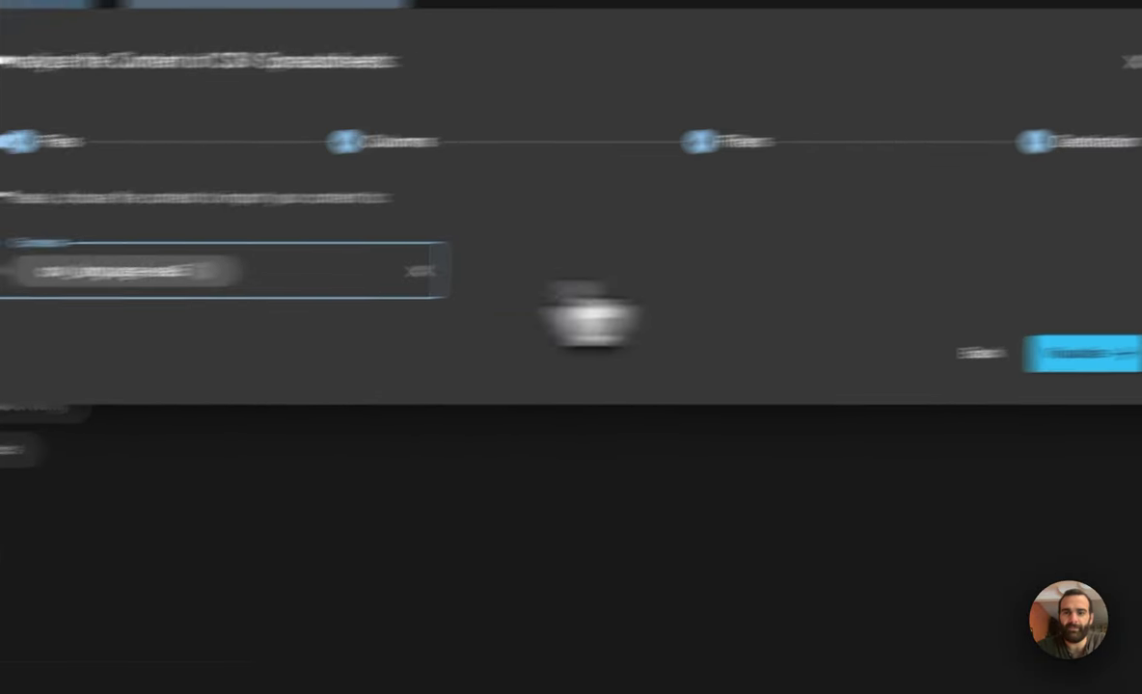
left_click(1136, 353)
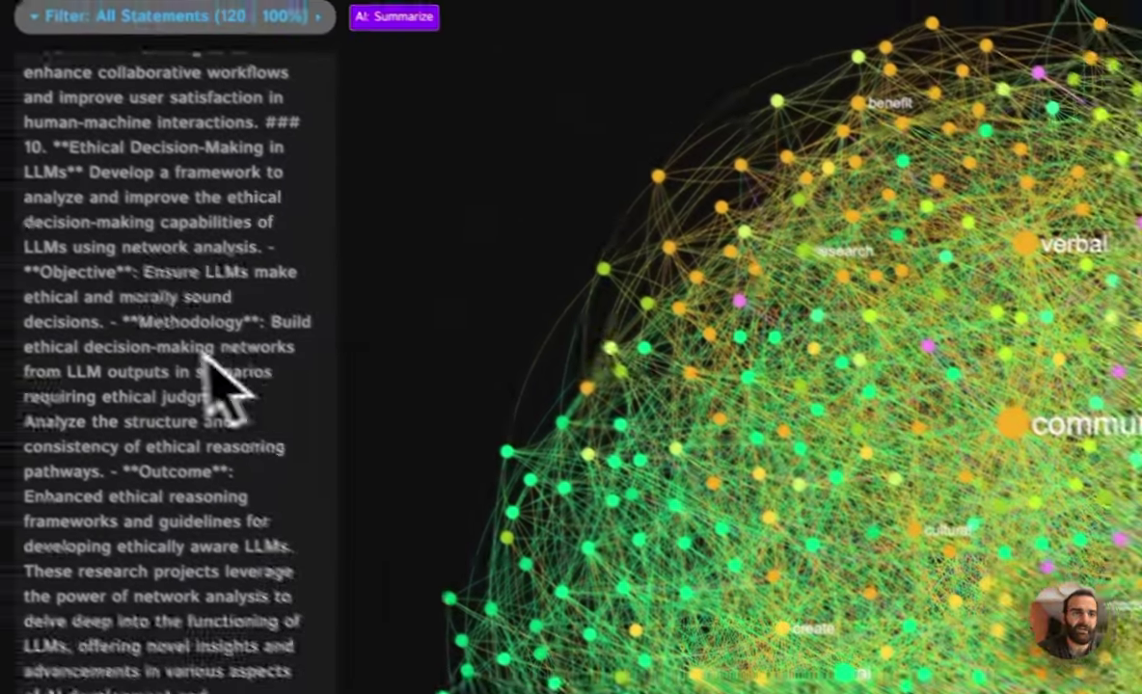
Review the tags on the imported statements and filter the graph by the tag [Author: assistant].
scroll(184, 357, "up", 5)
scroll(220, 275, "up", 10)
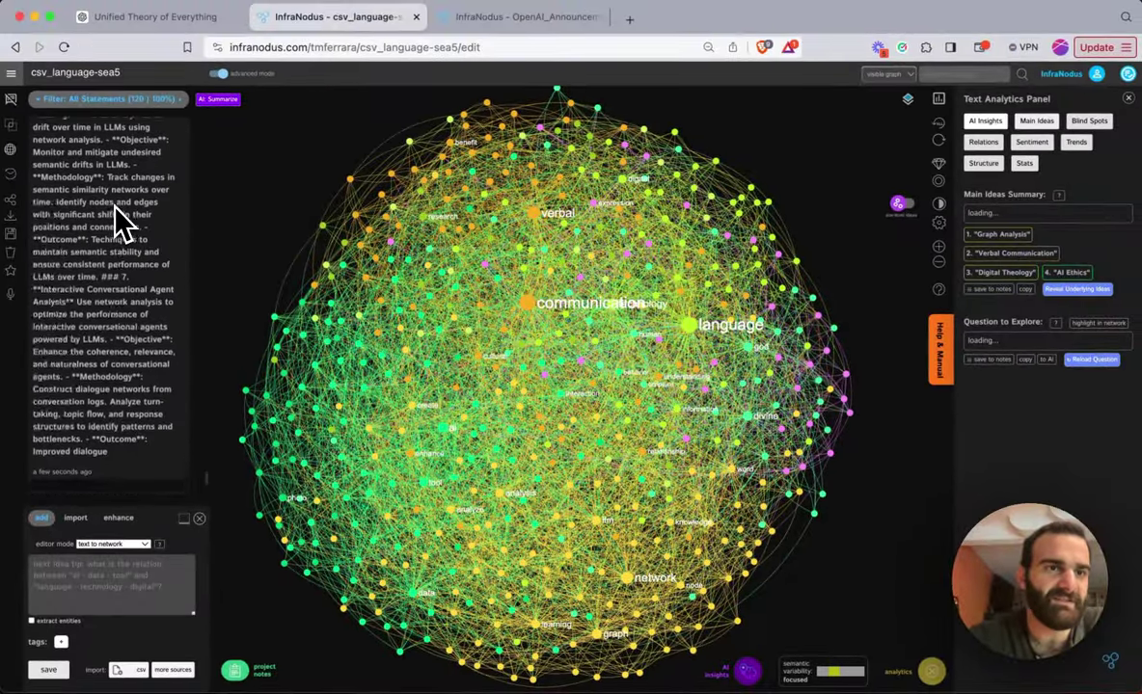
scroll(116, 222, "up", 5)
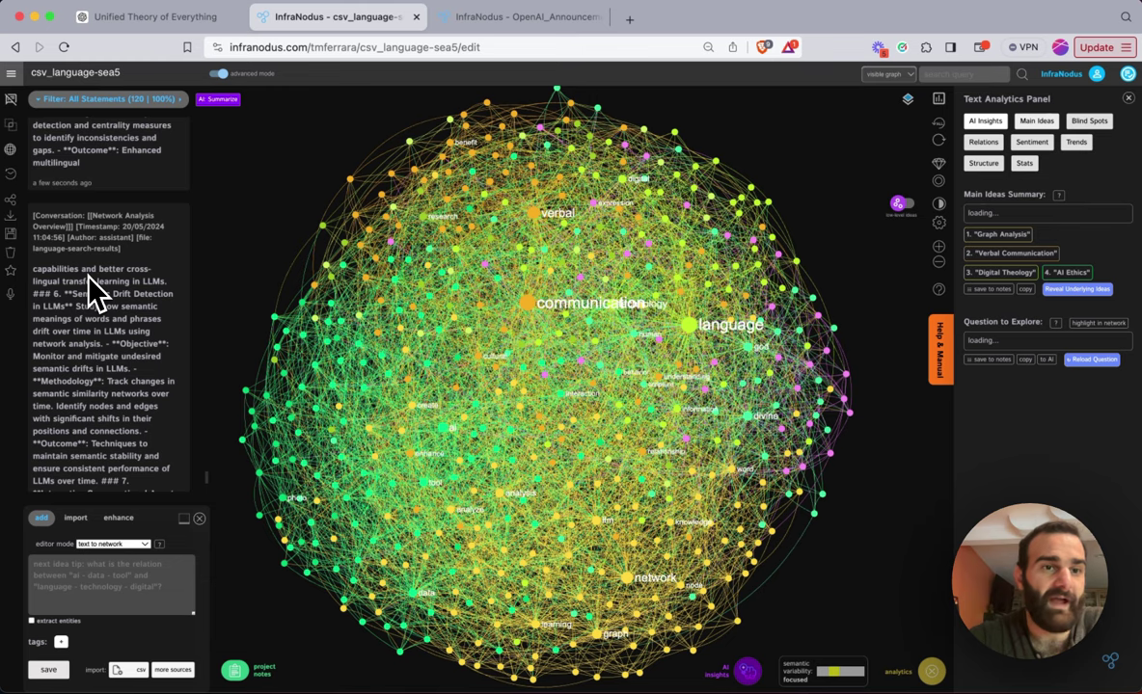
scroll(126, 266, "up", 10)
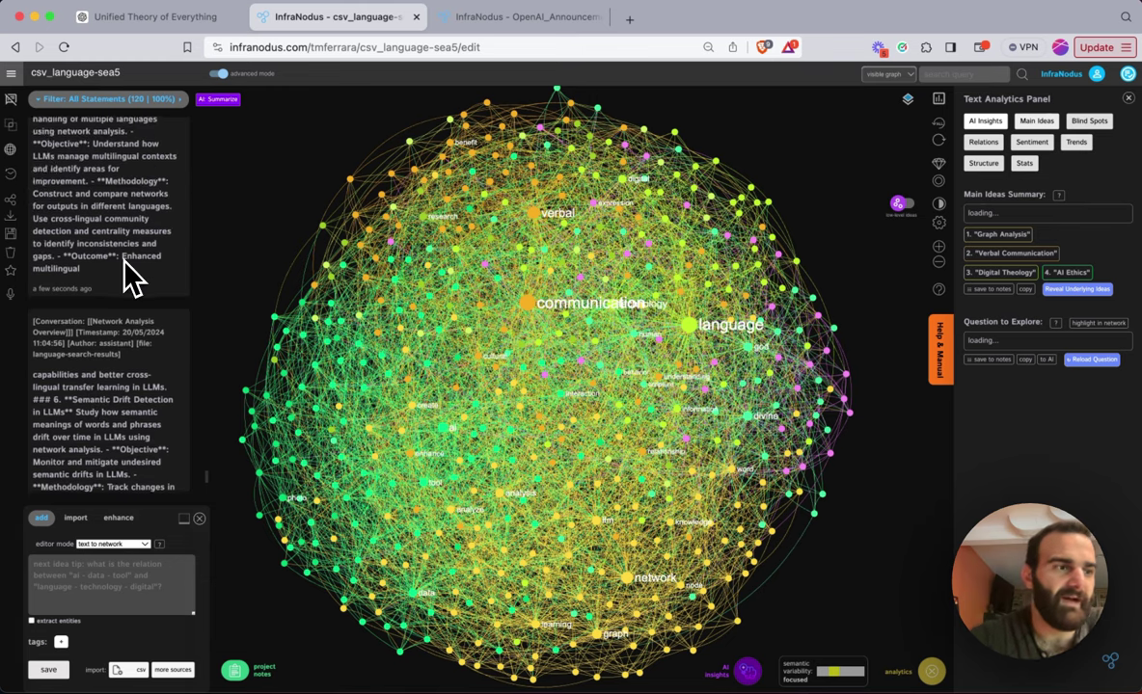
scroll(126, 262, "down", 8)
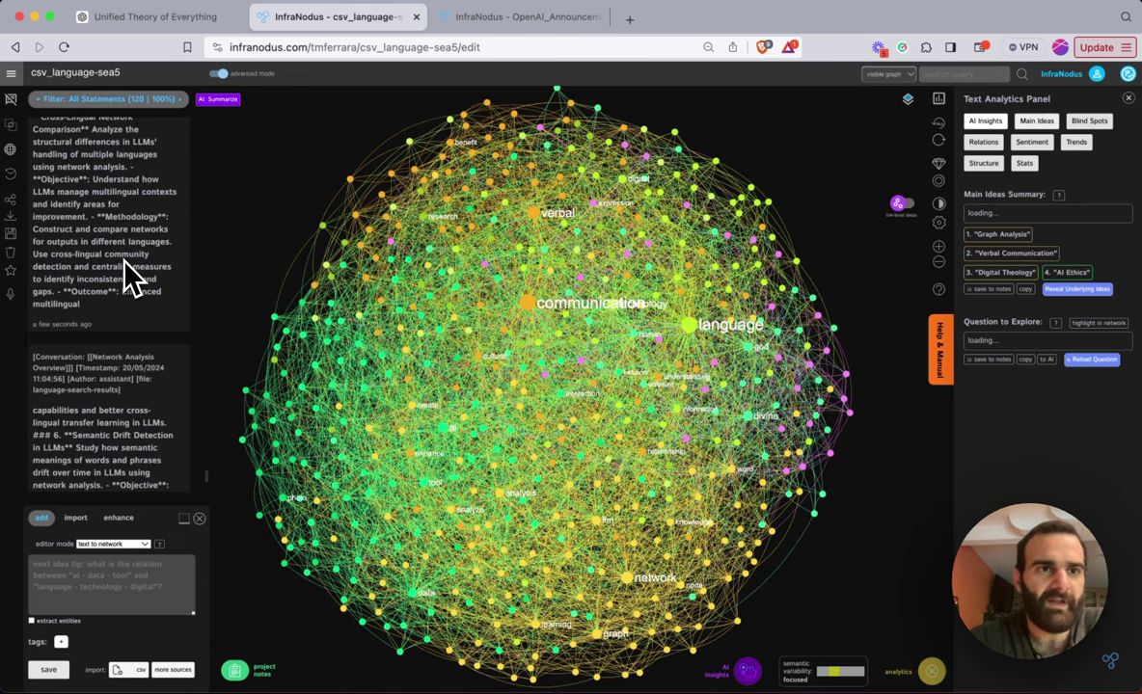
left_click(104, 100)
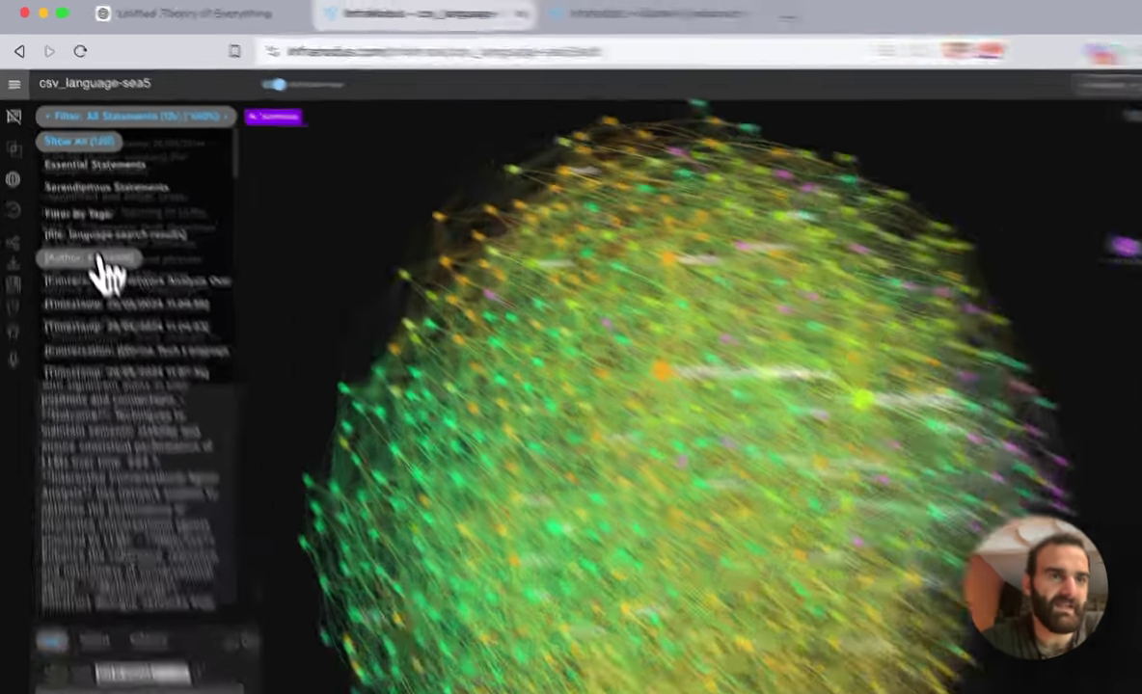
left_click(69, 211)
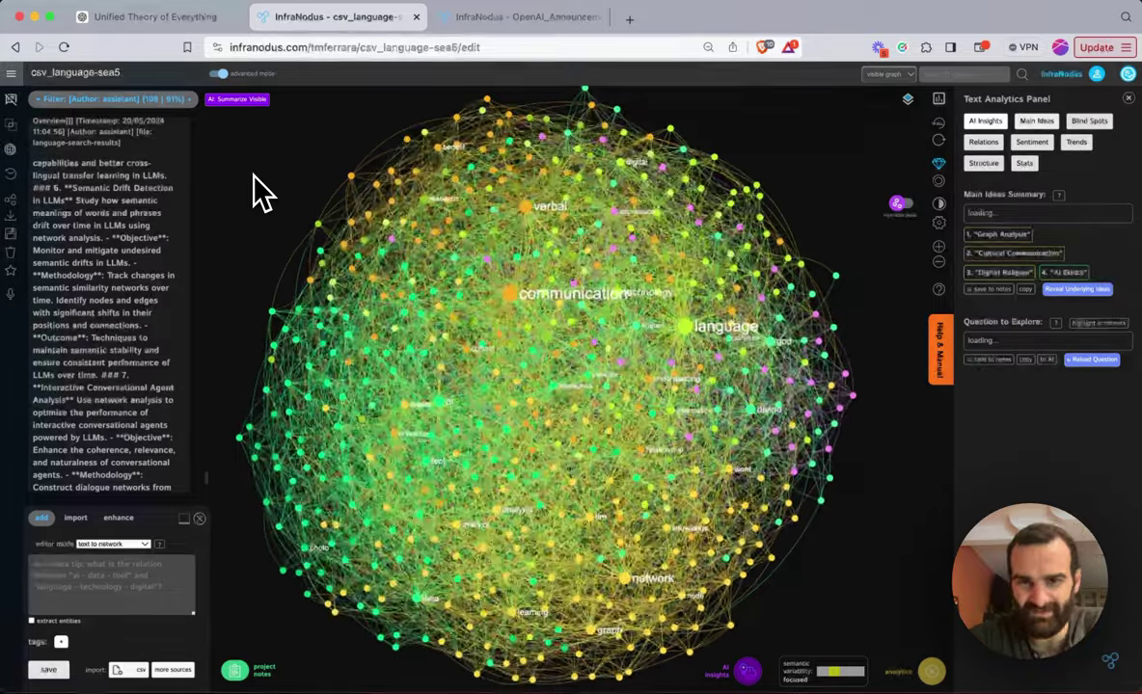
Filter the graph to show only statements tagged [Author: user].
left_click(85, 98)
scroll(95, 193, "down", 3)
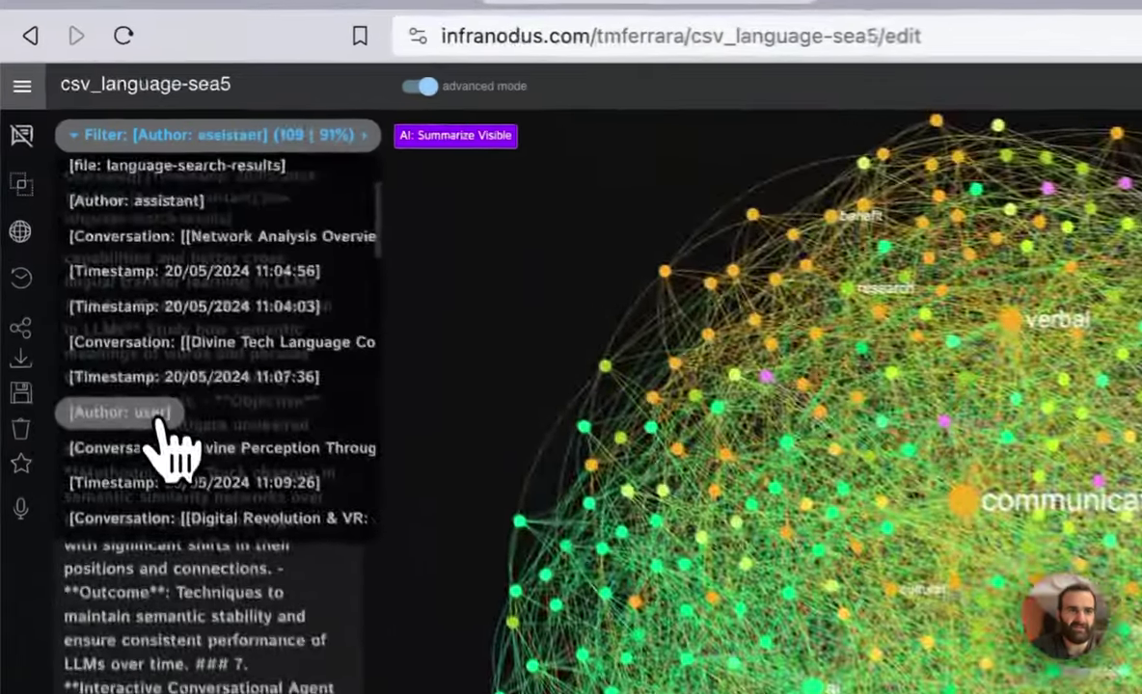
left_click(104, 292)
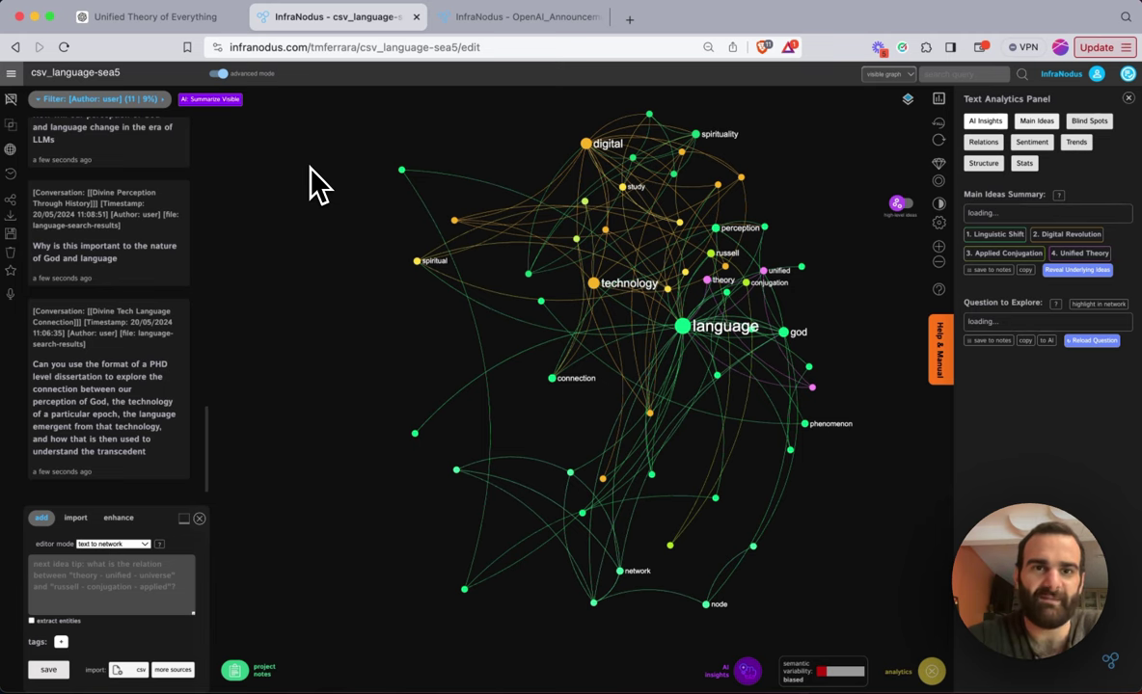
Return the filter to [Author: assistant], and restore the view of all statements.
mouse_move(214, 139)
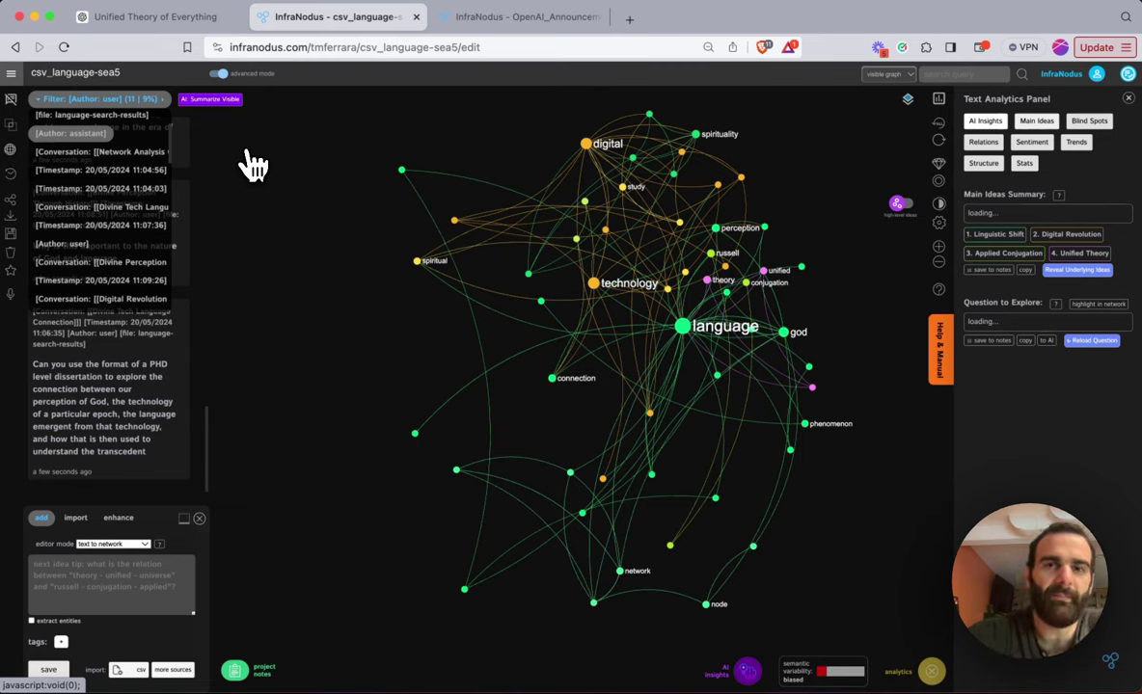
scroll(137, 188, "up", 2)
left_click(137, 197)
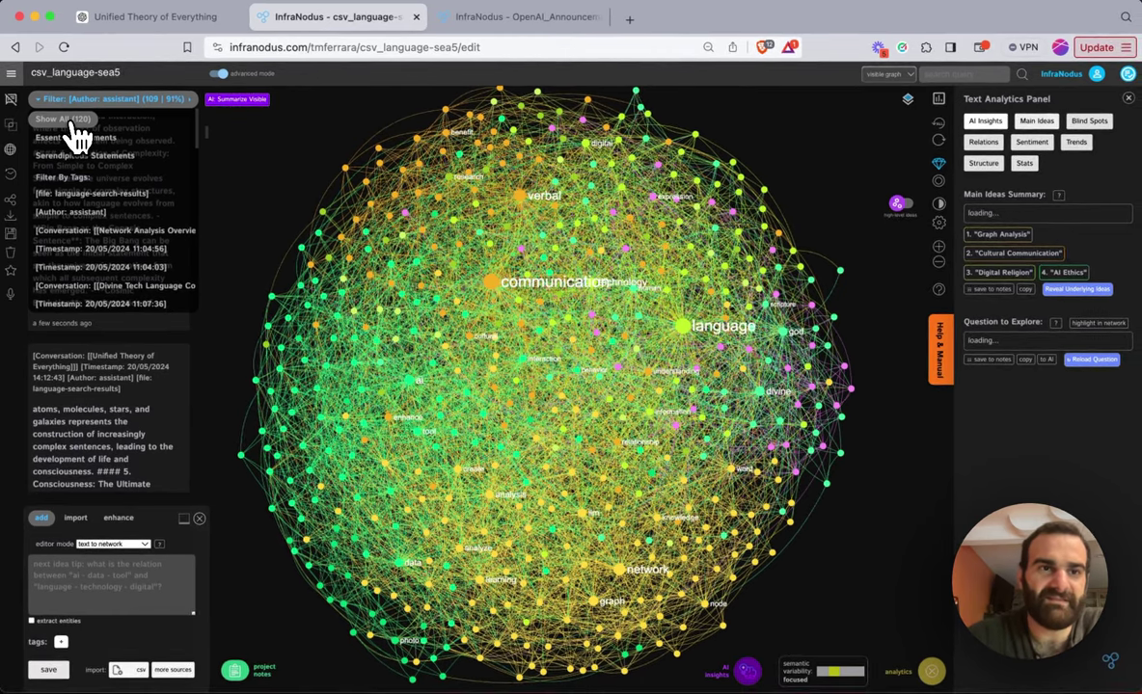
left_click(295, 157)
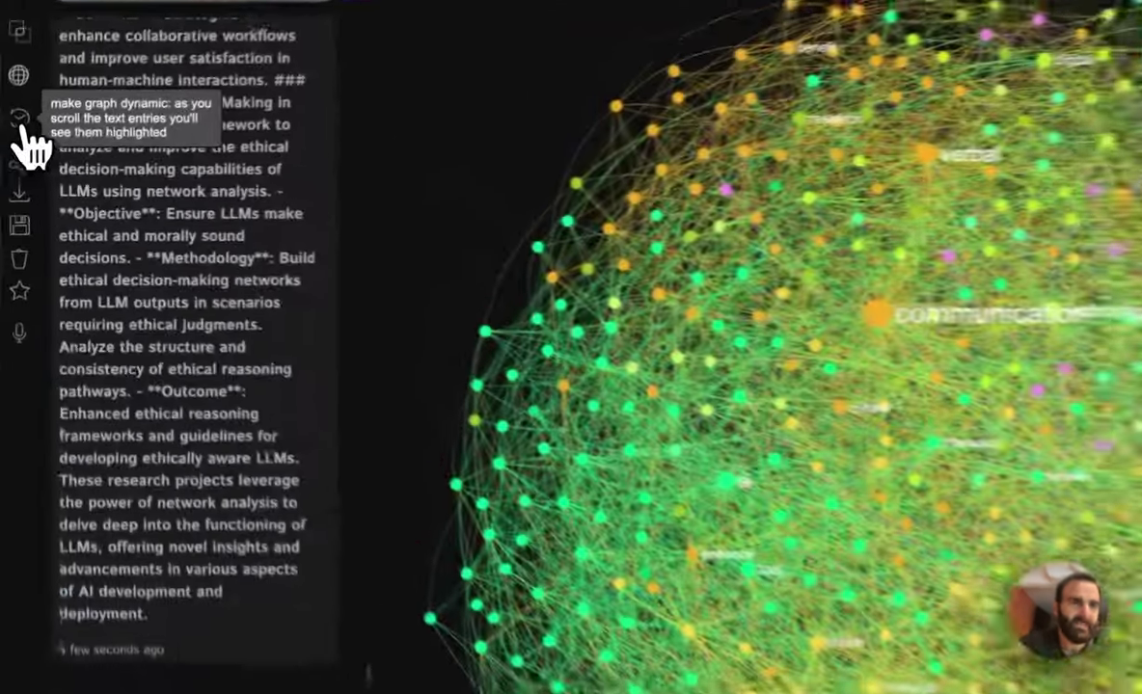
Activate the dynamic graph view with "highlight statements in the network" and play the graph.
left_click(13, 177)
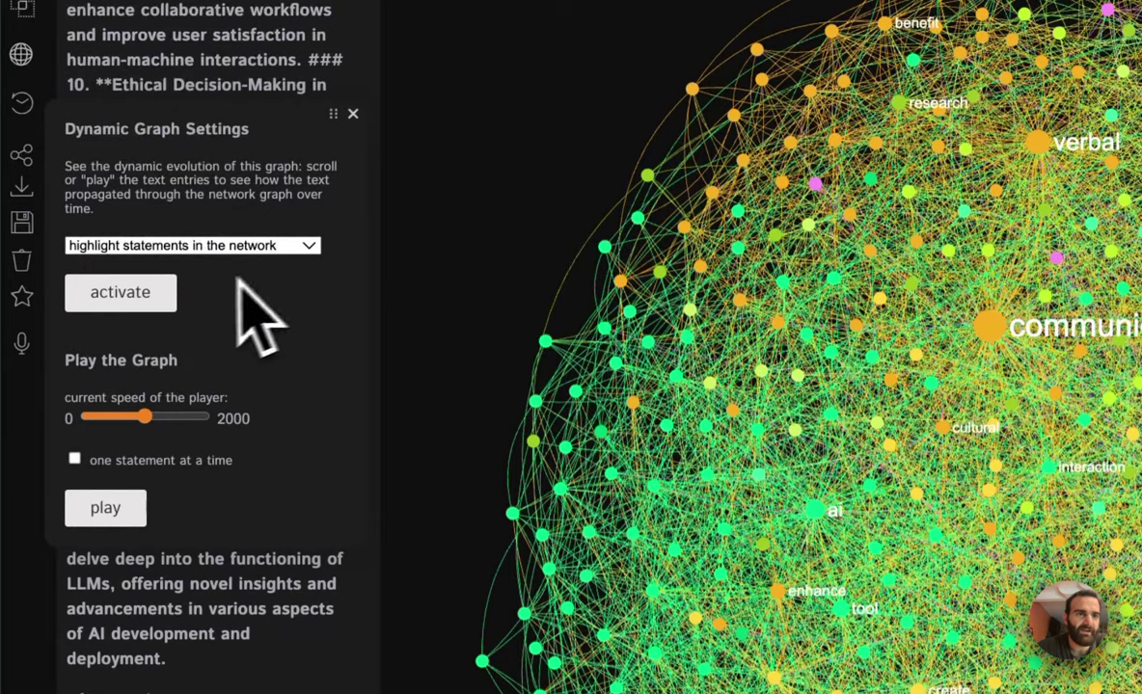
left_click(145, 301)
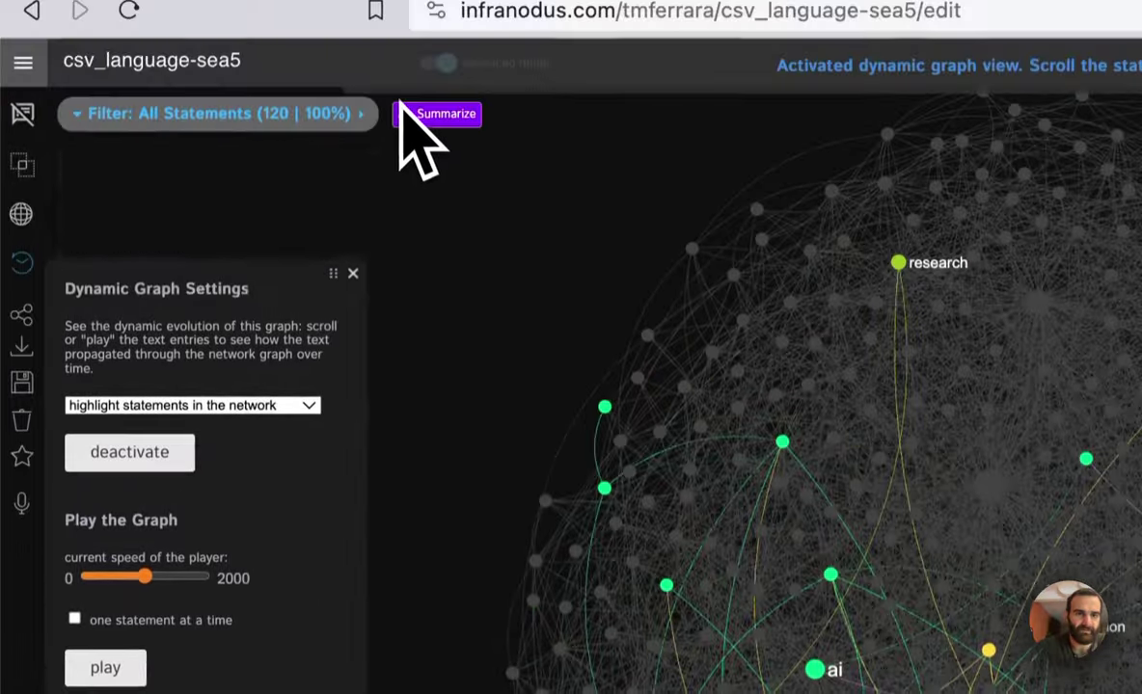
left_click(424, 114)
left_click(105, 667)
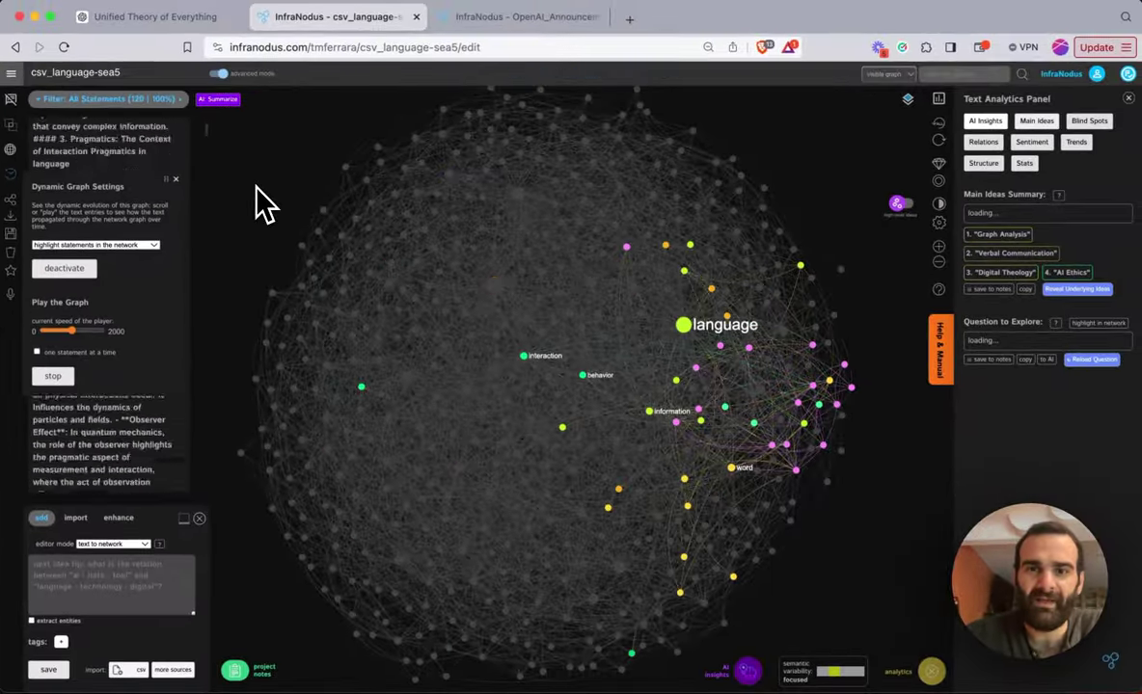
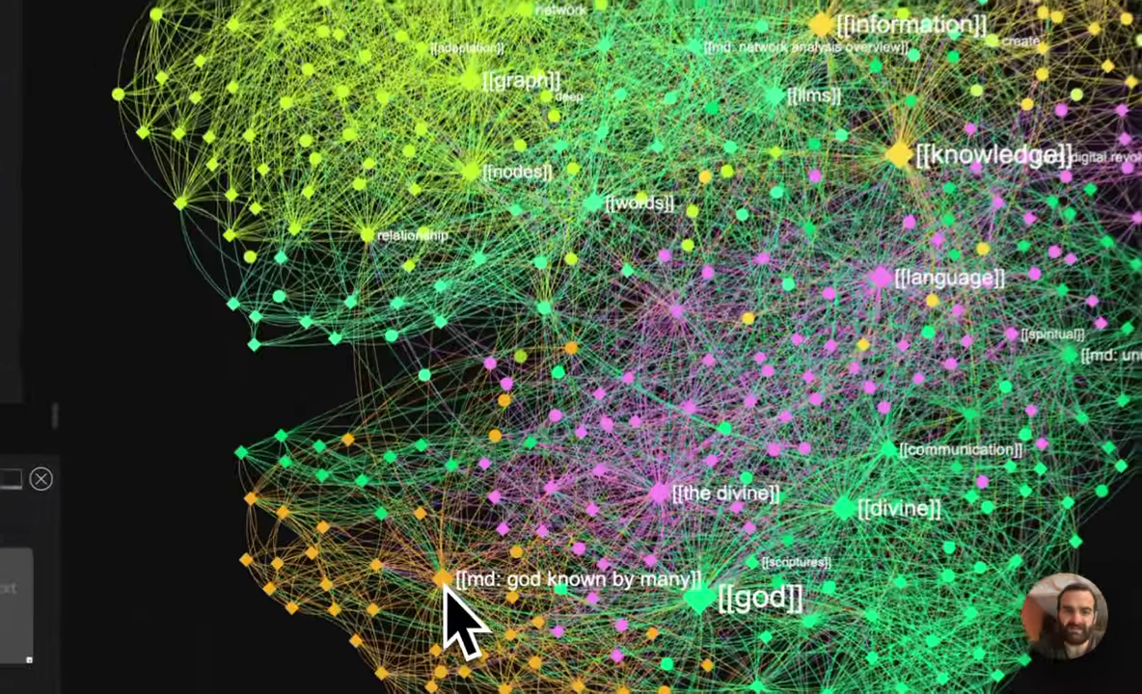
In the Markdown conversations graph, inspect the connections of "md: god known by many" and "md: graph ml capabilities: classification", clearing each selection.
left_click(411, 575)
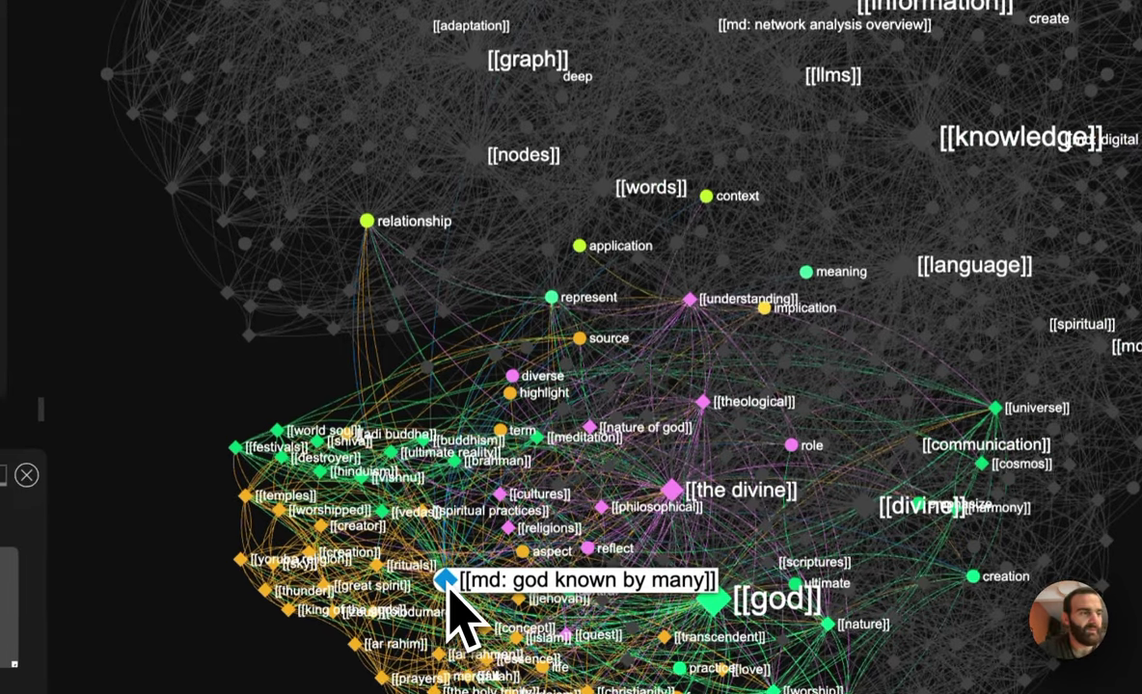
left_click(449, 590)
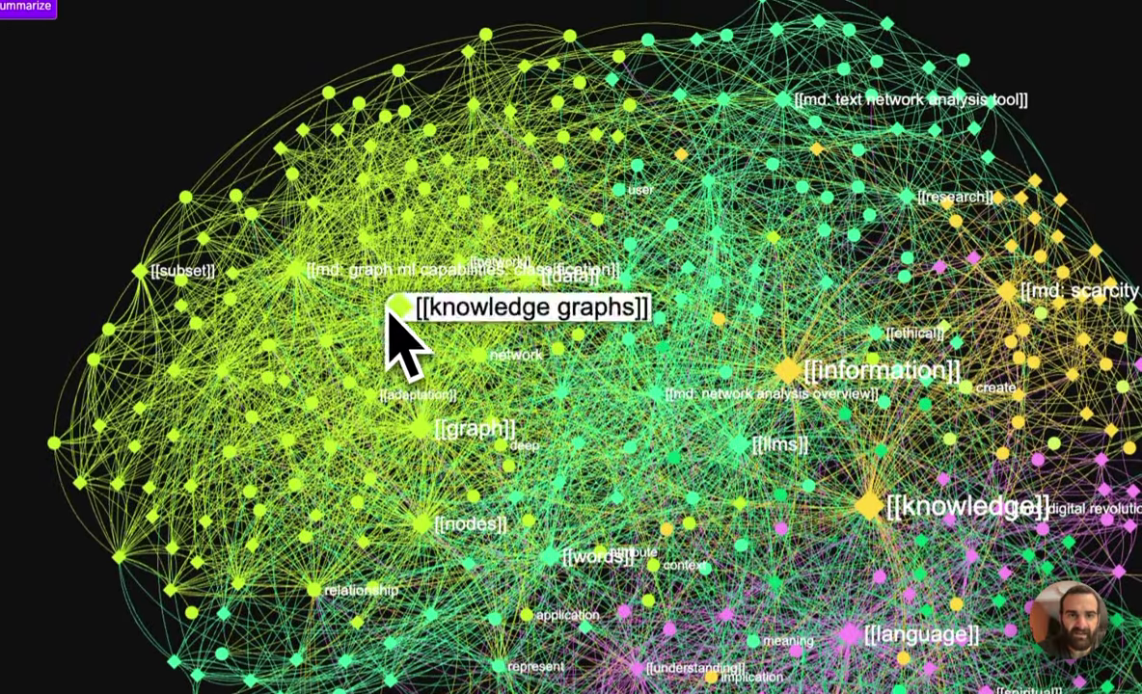
left_click(294, 272)
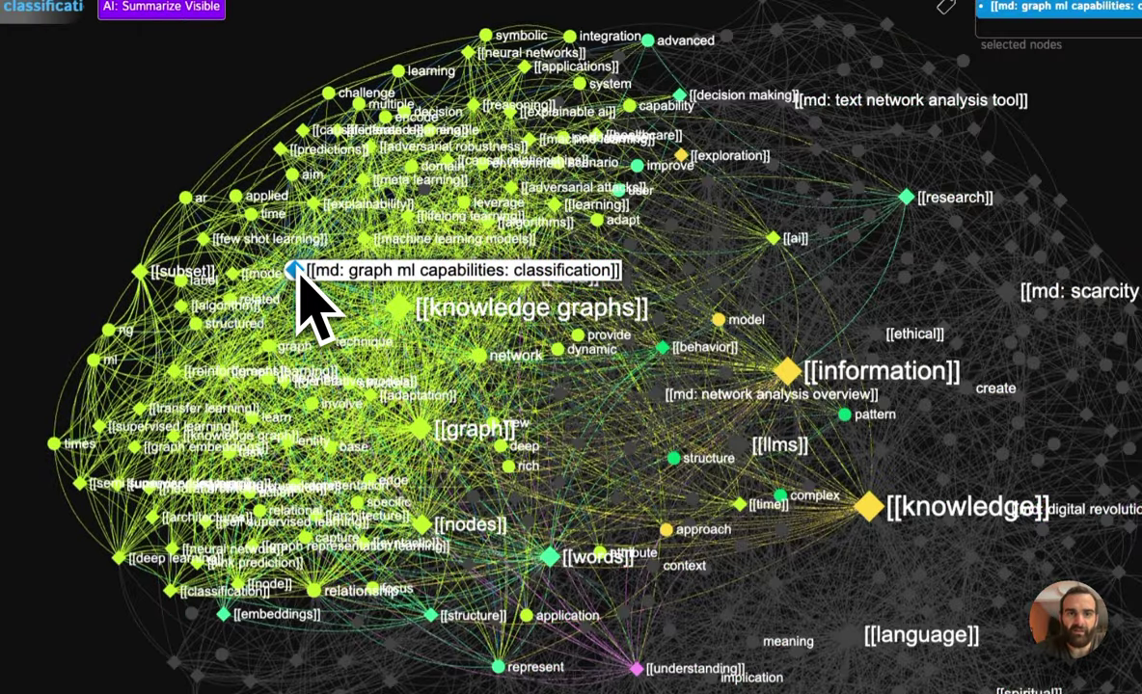
left_click(294, 273)
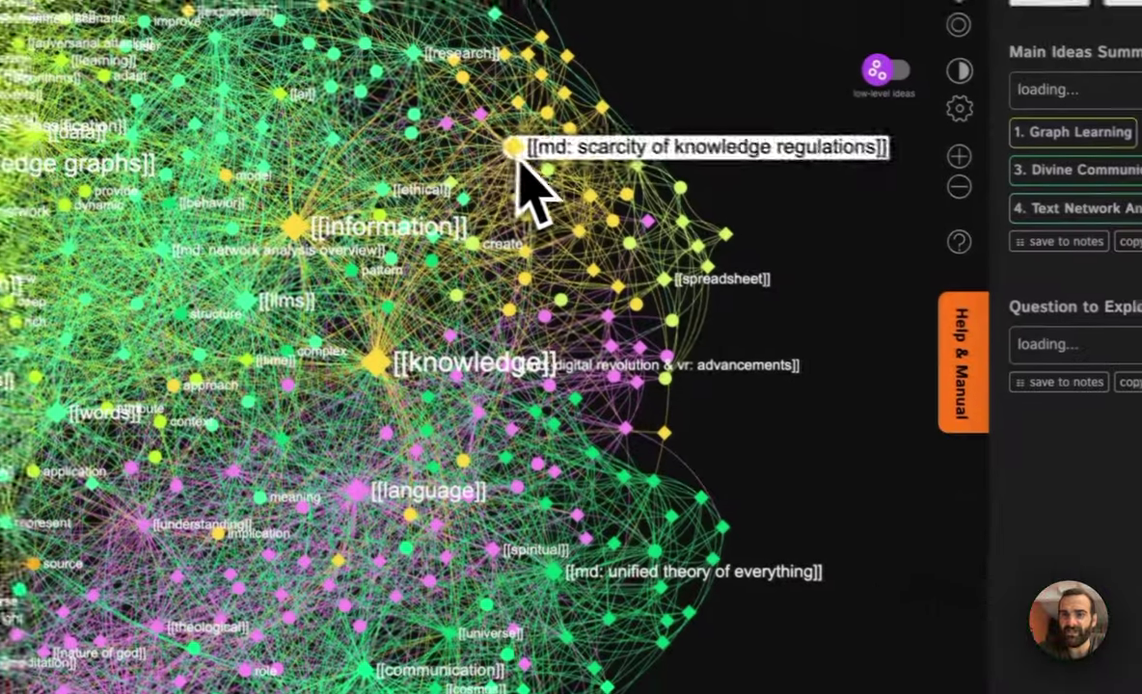
Inspect the connections of the "md: scarcity of knowledge regulations" node, and clear the selection.
left_click(1005, 292)
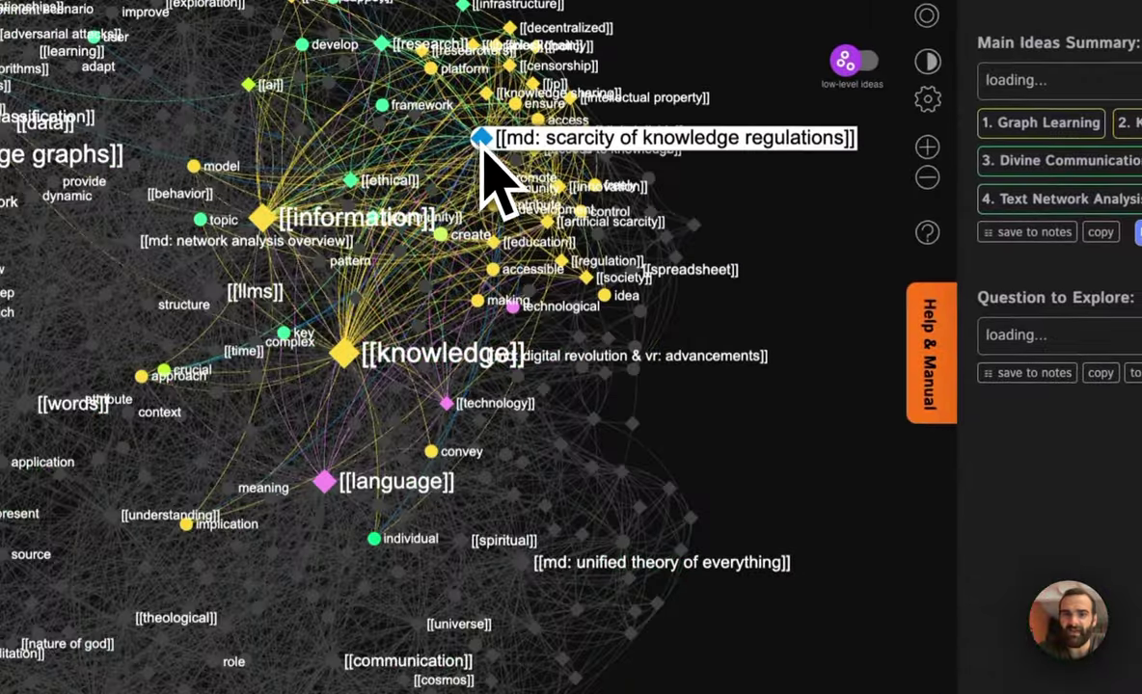
left_click(485, 166)
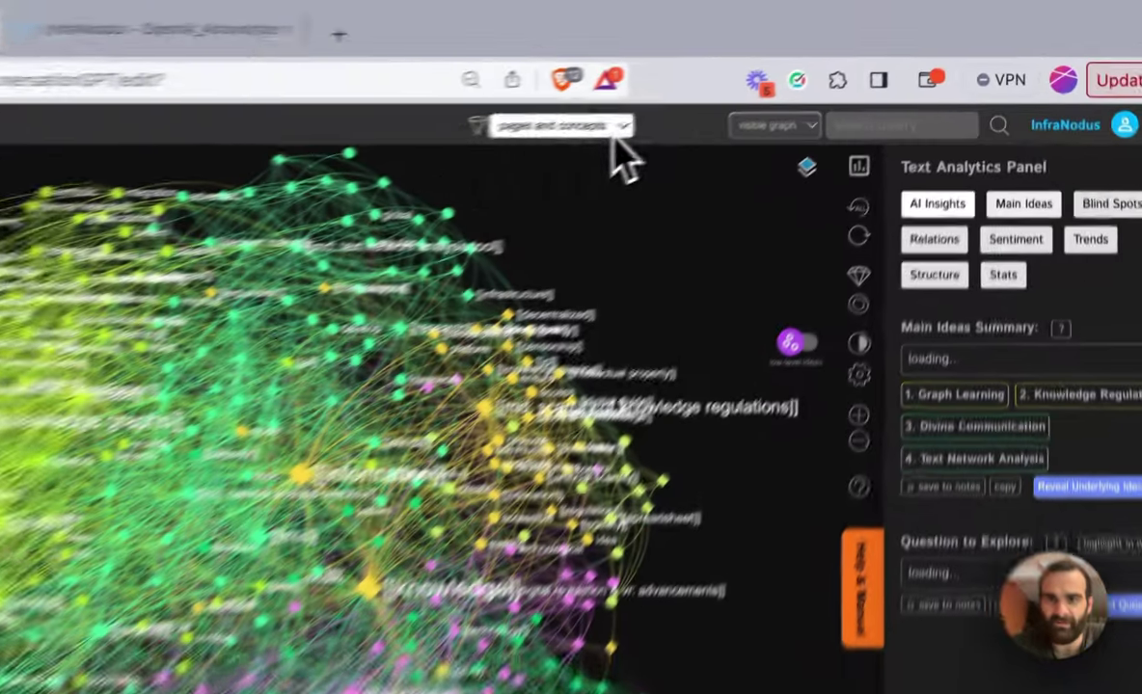
View the graph with concepts only, and switch it to pages only.
left_click(783, 75)
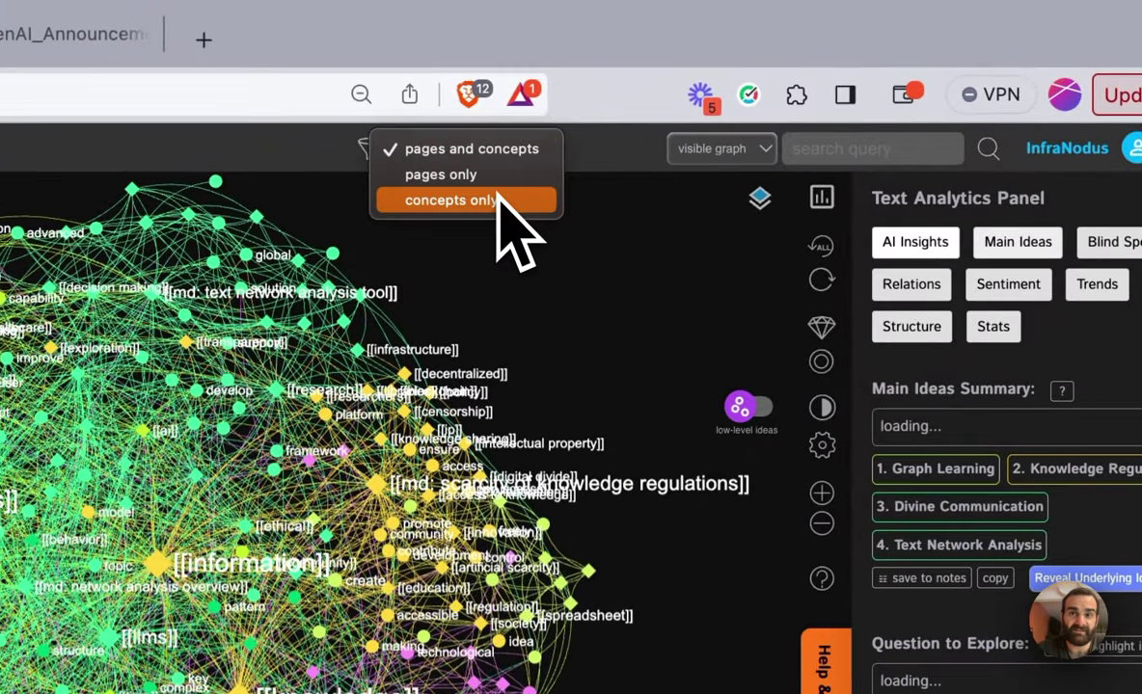
left_click(496, 198)
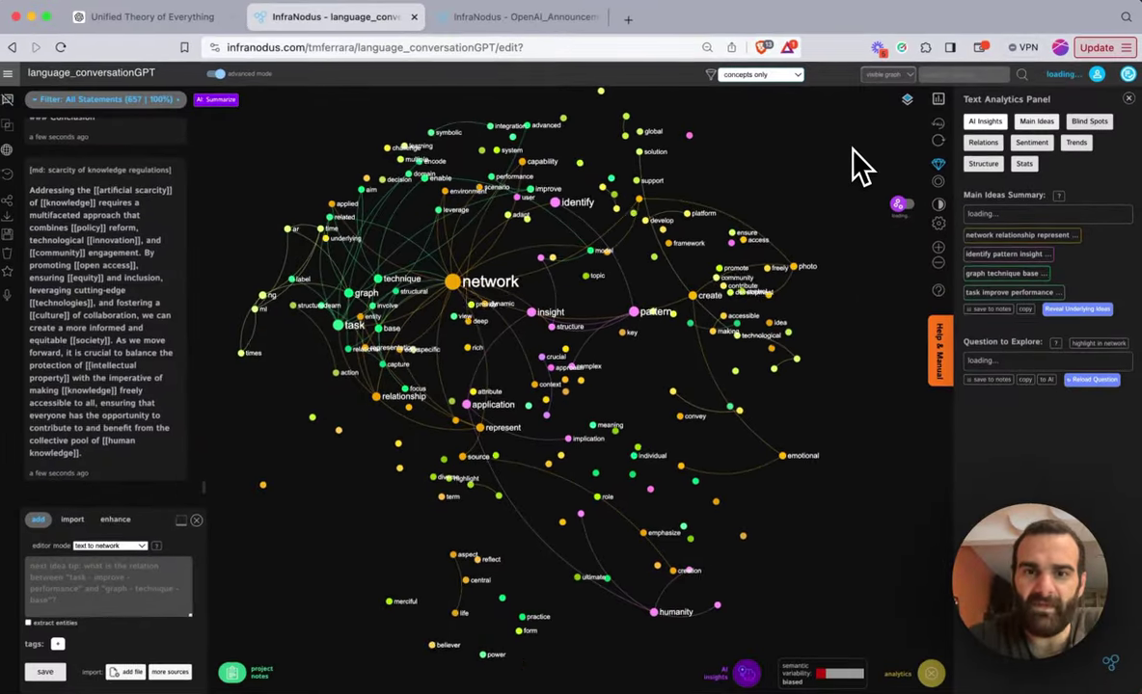
left_click(762, 74)
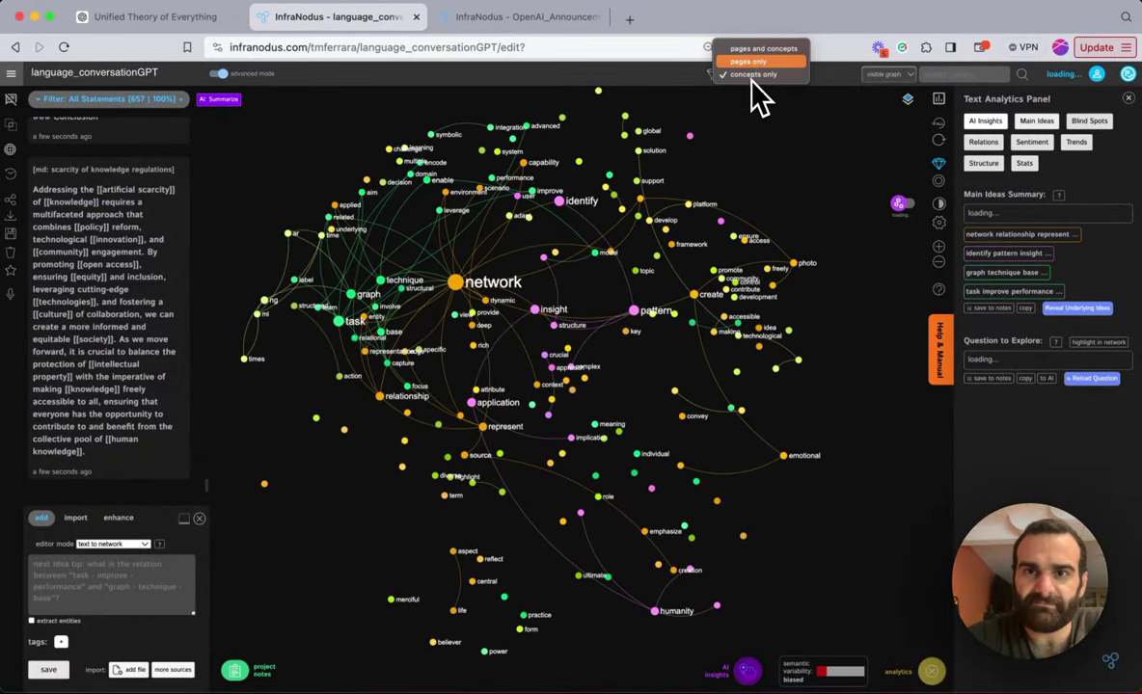
left_click(743, 74)
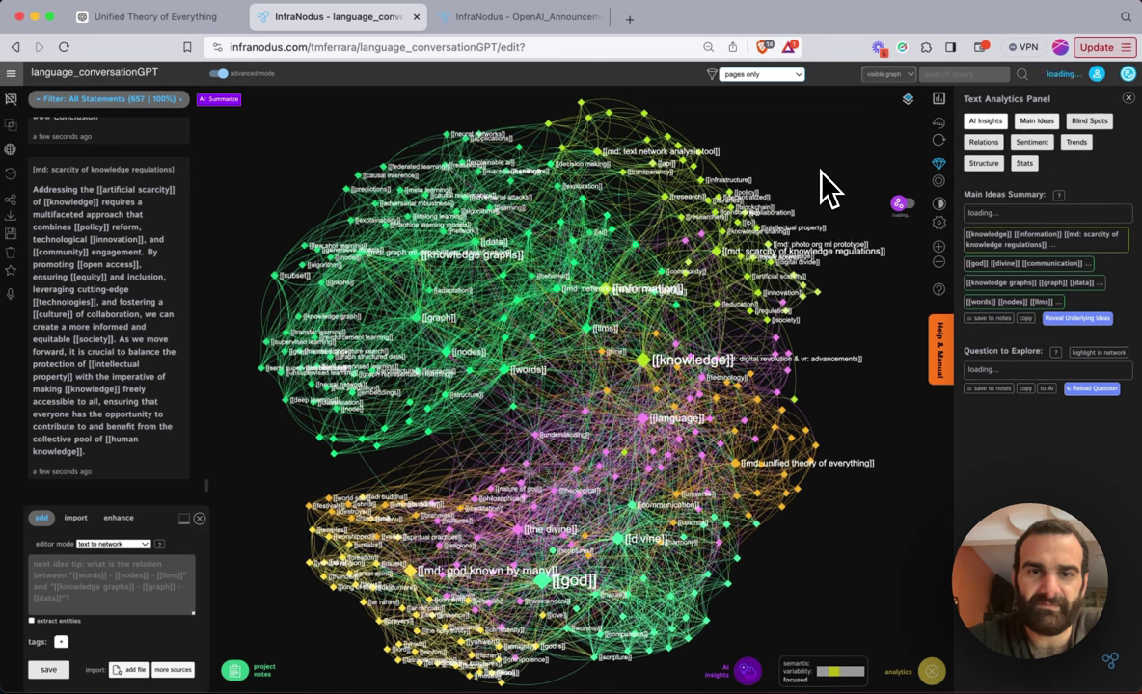
Set the graph to display both pages and concepts.
left_click(765, 77)
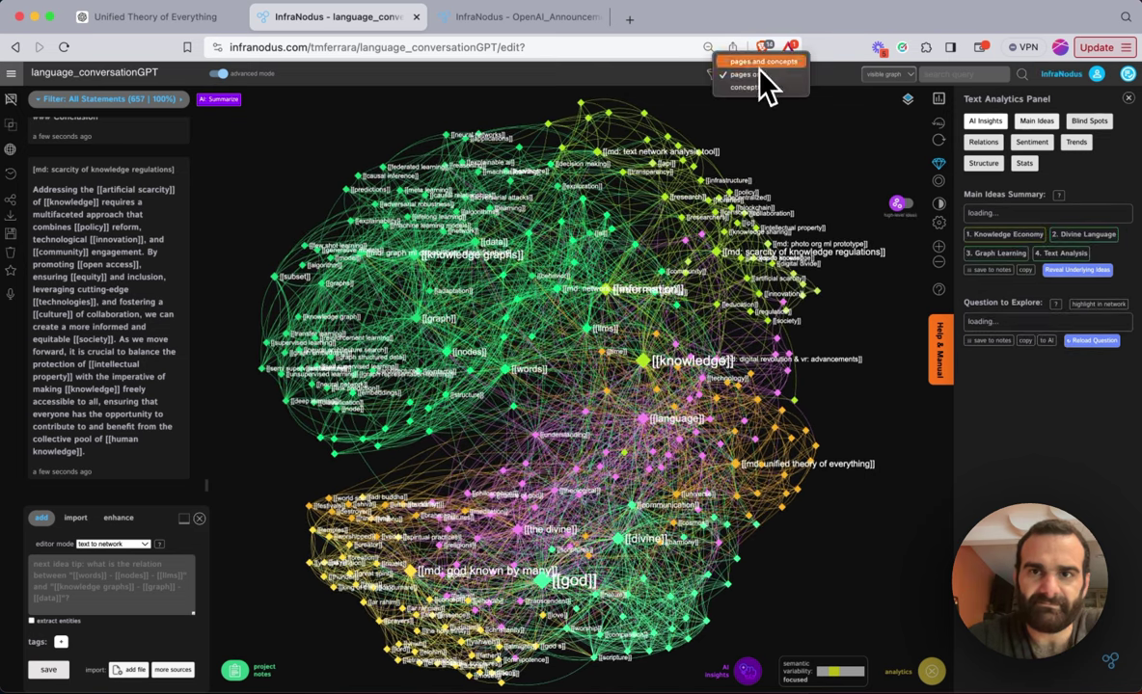
left_click(756, 63)
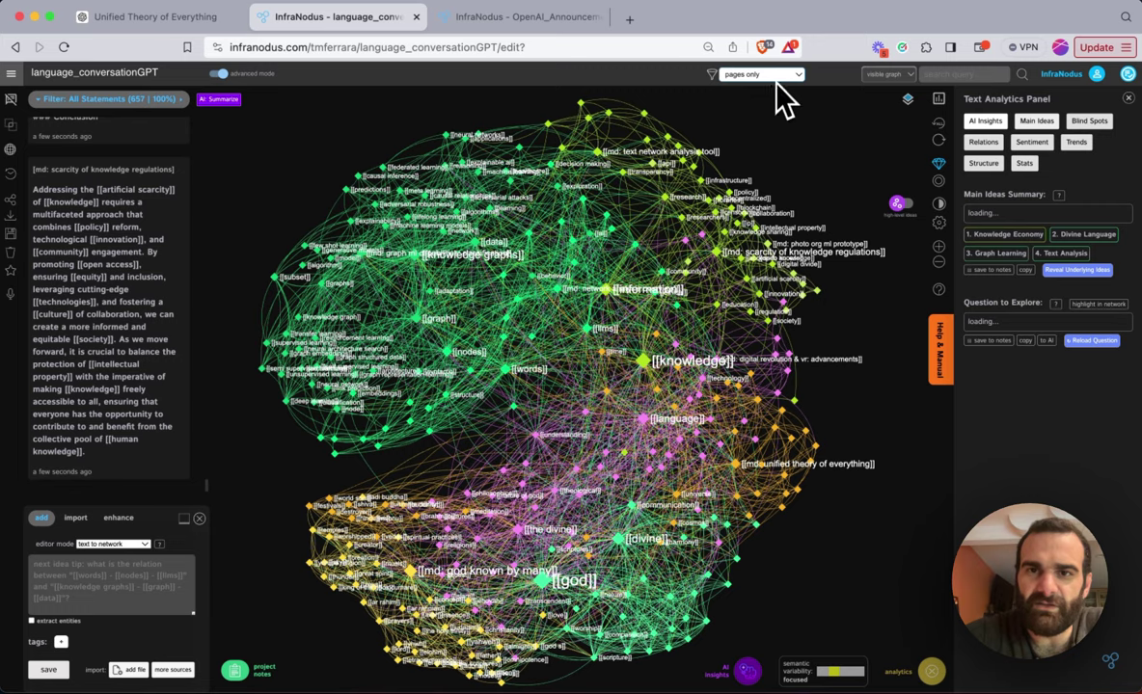
left_click(730, 152)
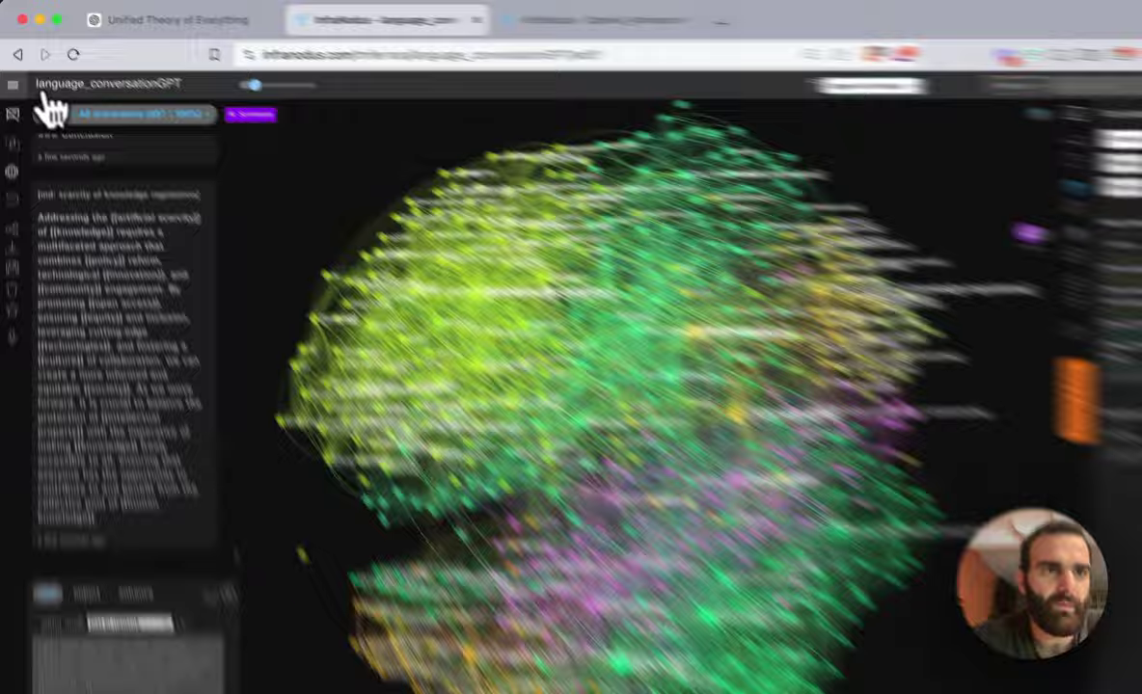
Create a new private graph named "csv_messagesGod".
left_click(11, 73)
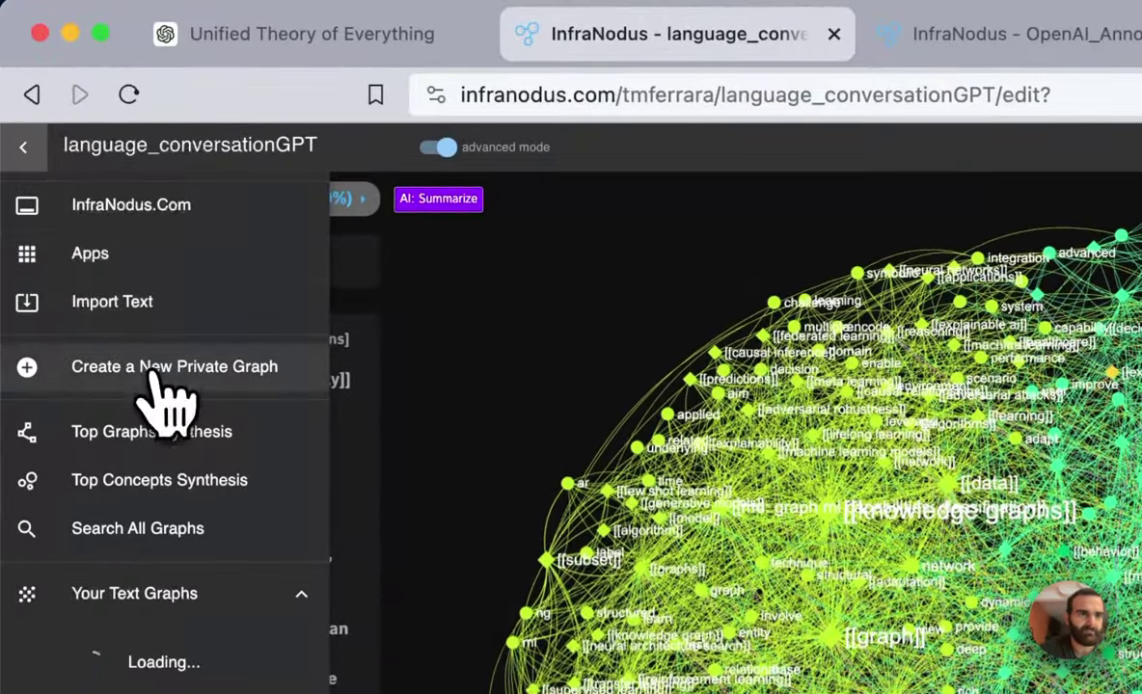
left_click(152, 369)
left_click(123, 416)
type("cs")
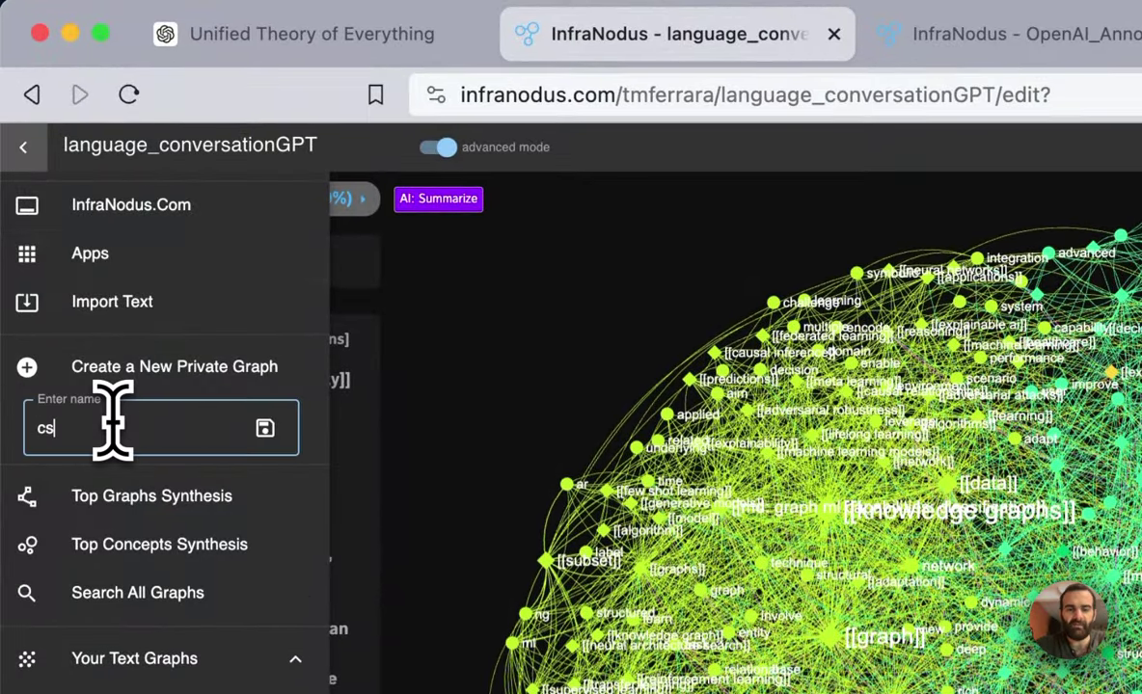
type("v_messagesGP")
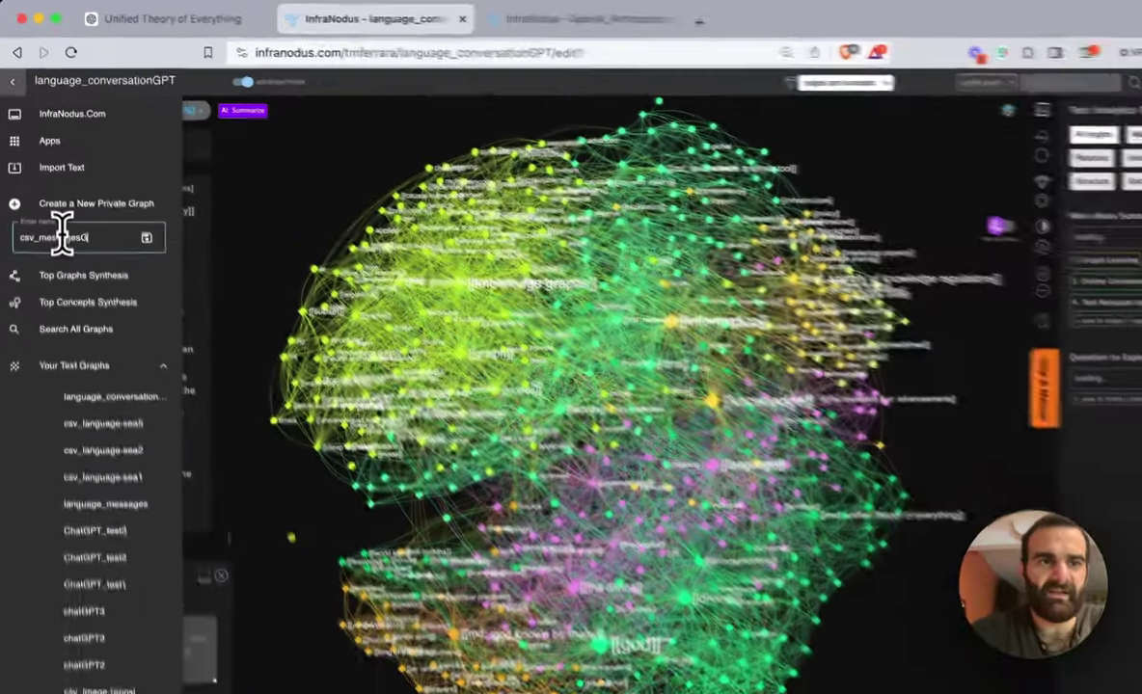
type("d")
key("Return")
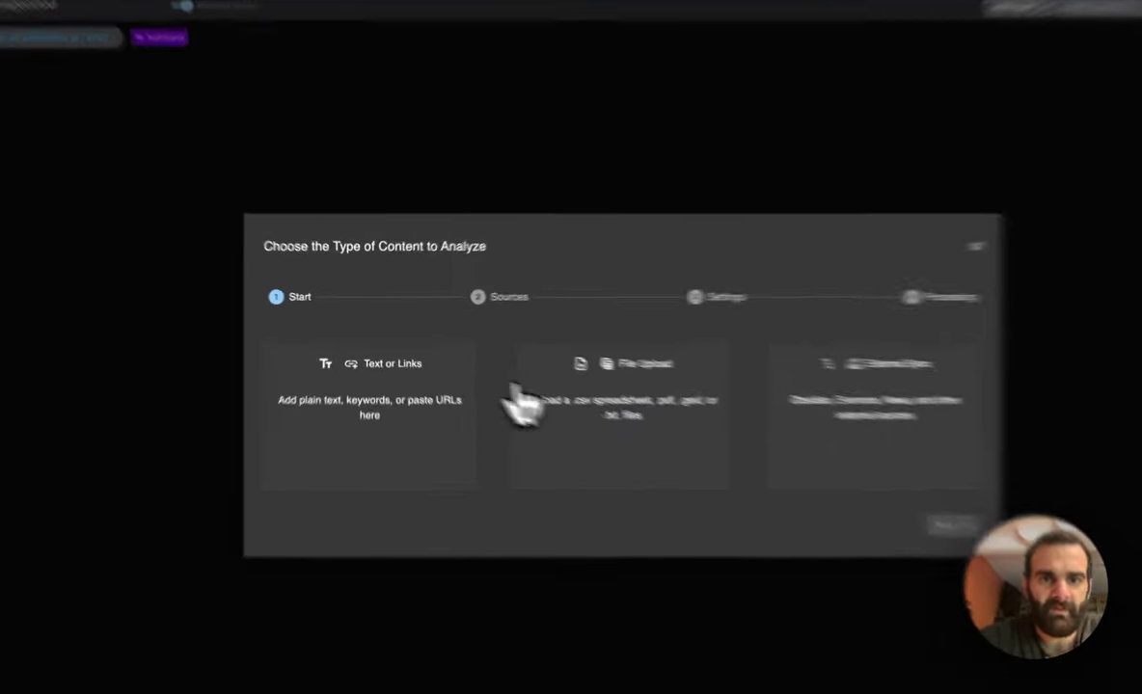
Upload god_search_results.csv from the Demo folder as the graph's source file.
left_click(494, 391)
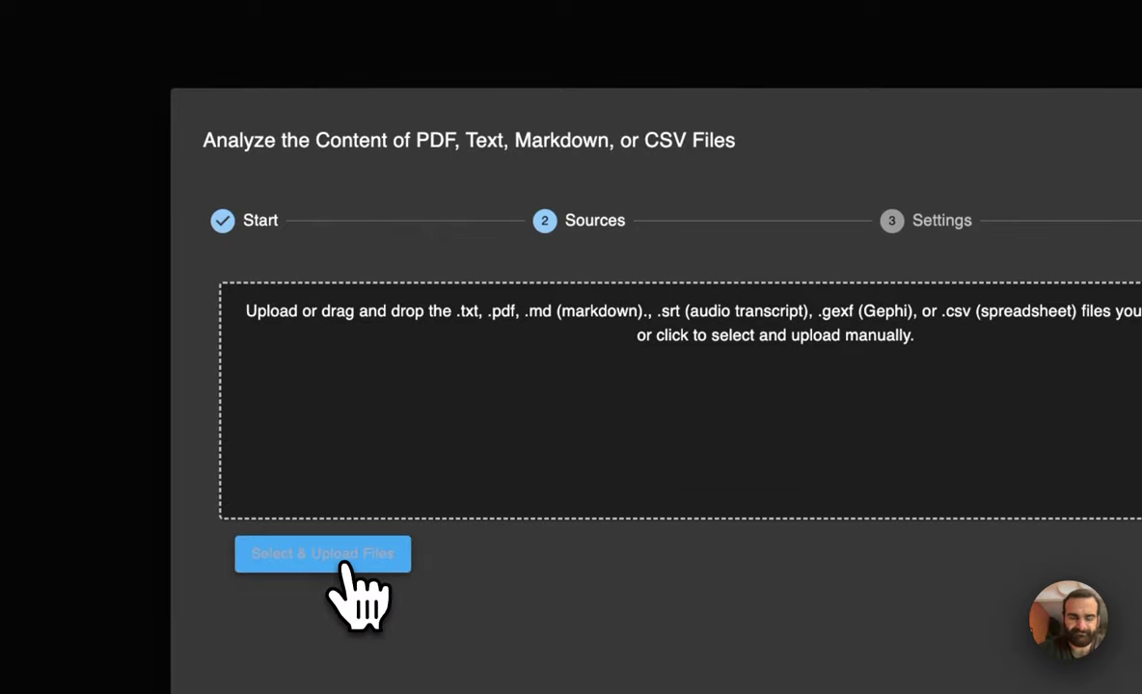
left_click(562, 333)
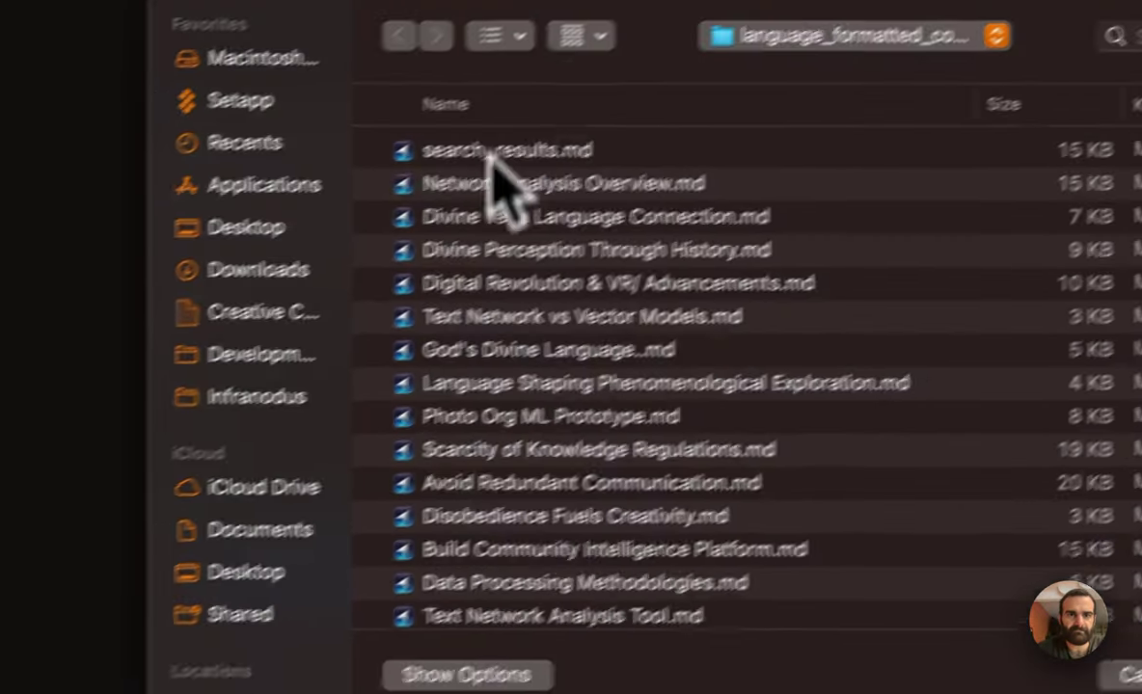
left_click(604, 132)
left_click(672, 159)
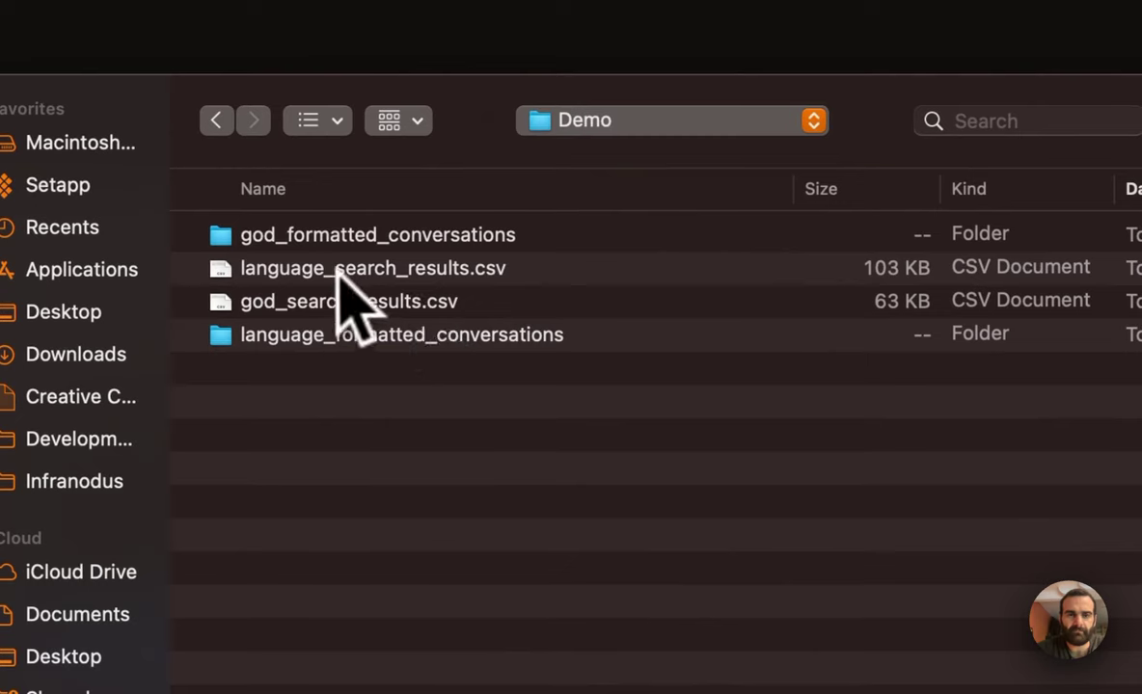
double_click(318, 303)
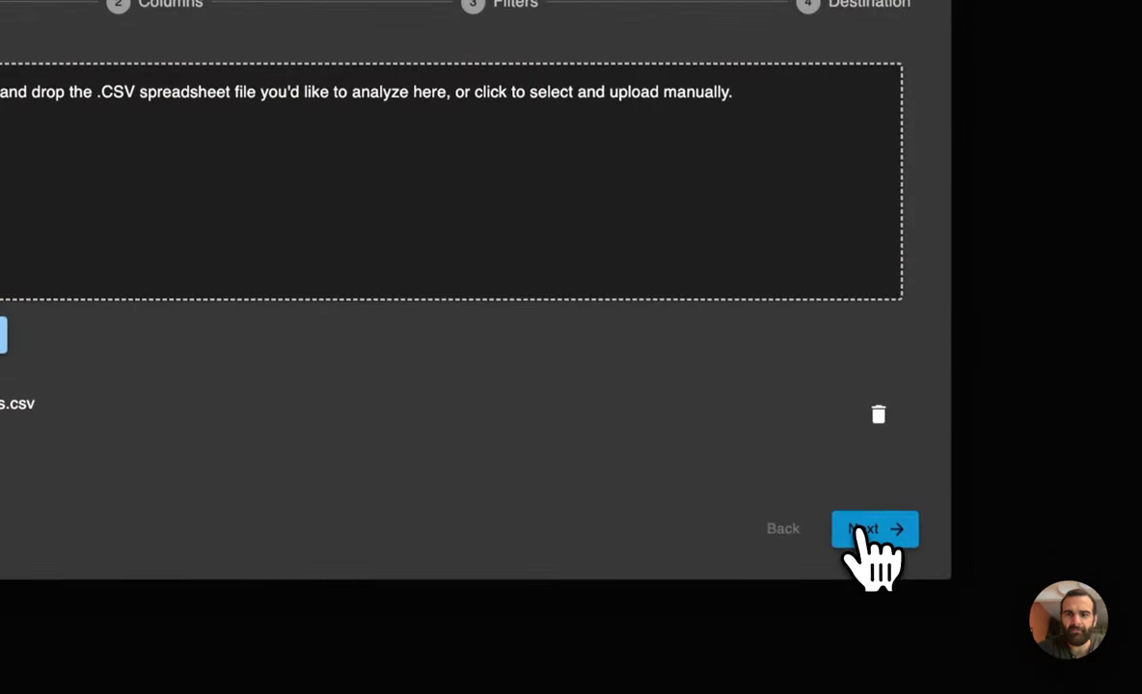
left_click(868, 547)
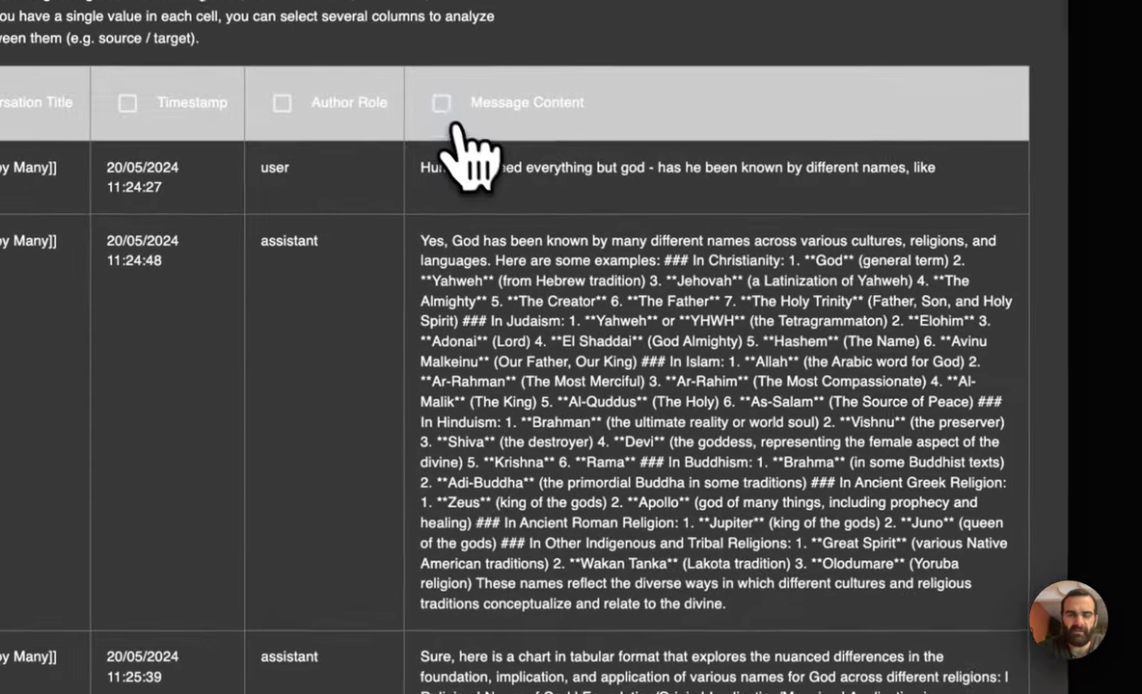
Choose Message Content as the CSV column to analyze.
left_click(447, 106)
scroll(468, 169, "down", 5)
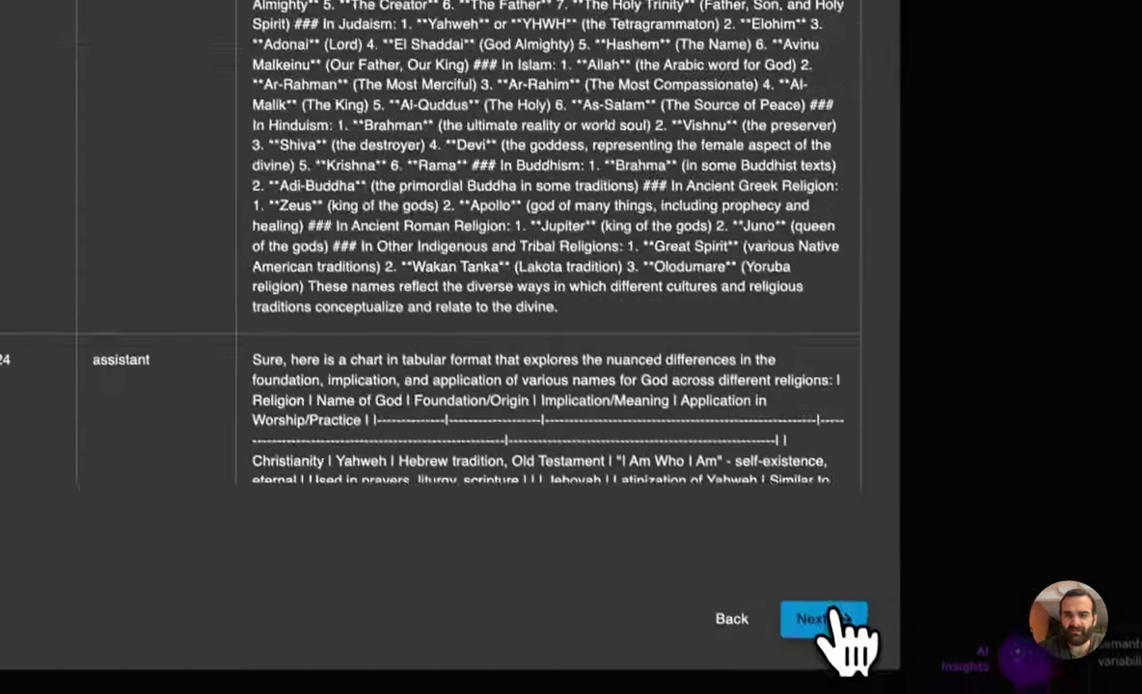
left_click(829, 620)
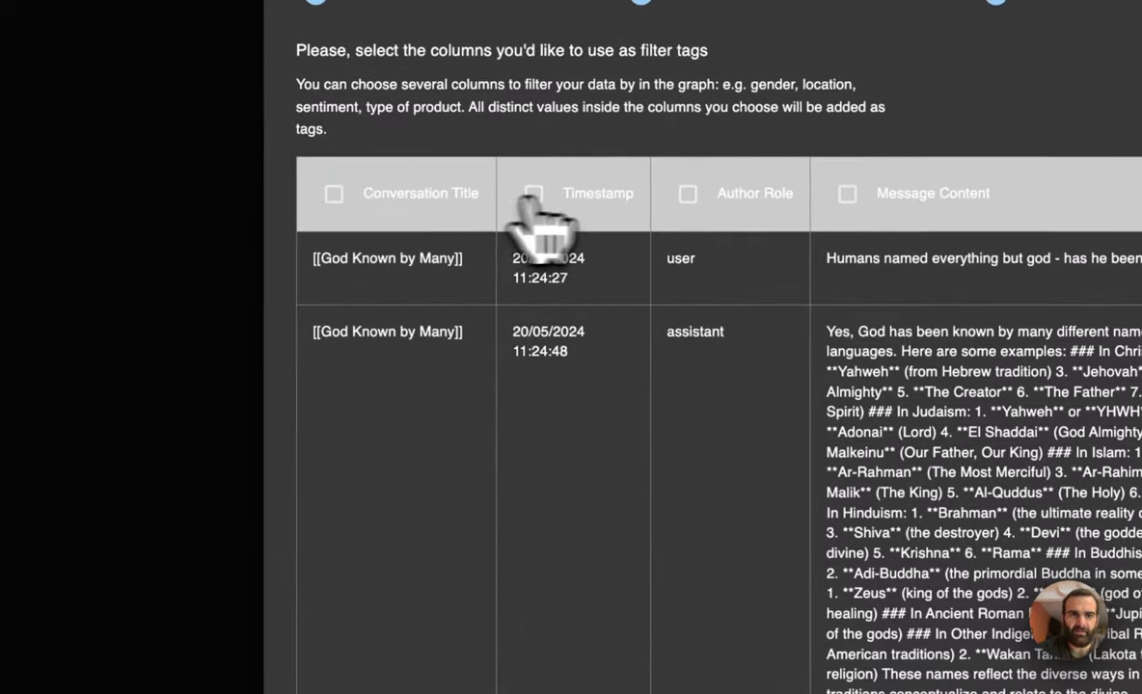
Use the Conversation Title and Timestamp columns as filter tags.
scroll(548, 242, "down", 3)
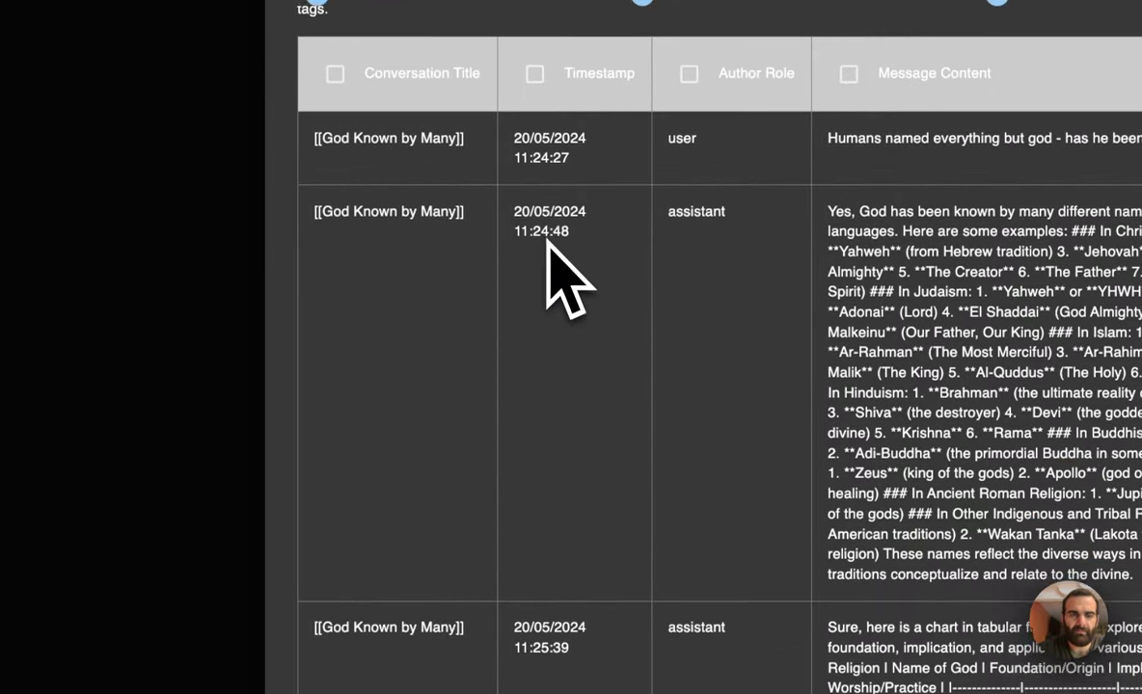
scroll(517, 145, "up", 3)
left_click(334, 194)
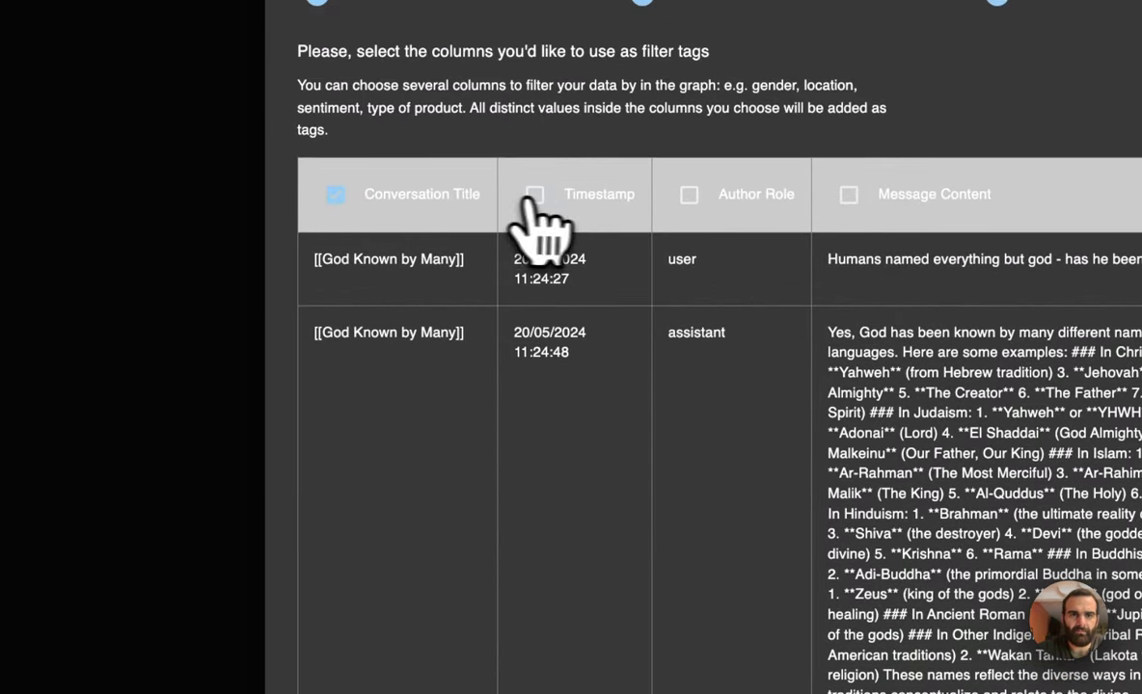
left_click(534, 194)
Show the advanced filter settings and use the Timestamp column for the timestamp.
scroll(408, 613, "down", 5)
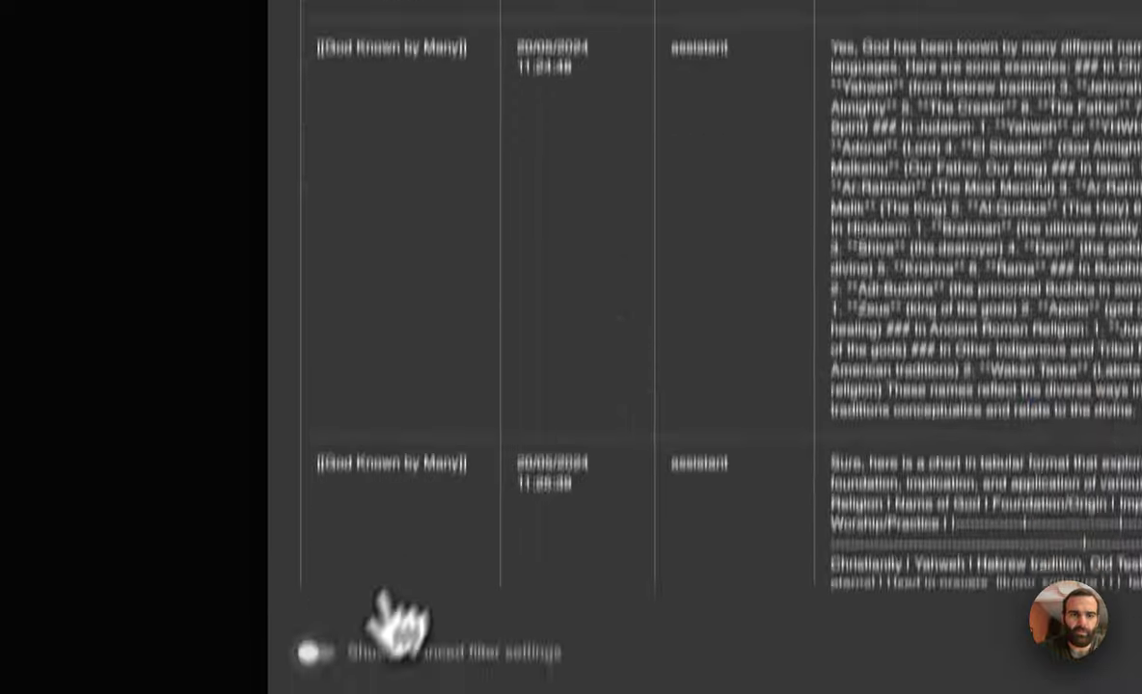
left_click(456, 496)
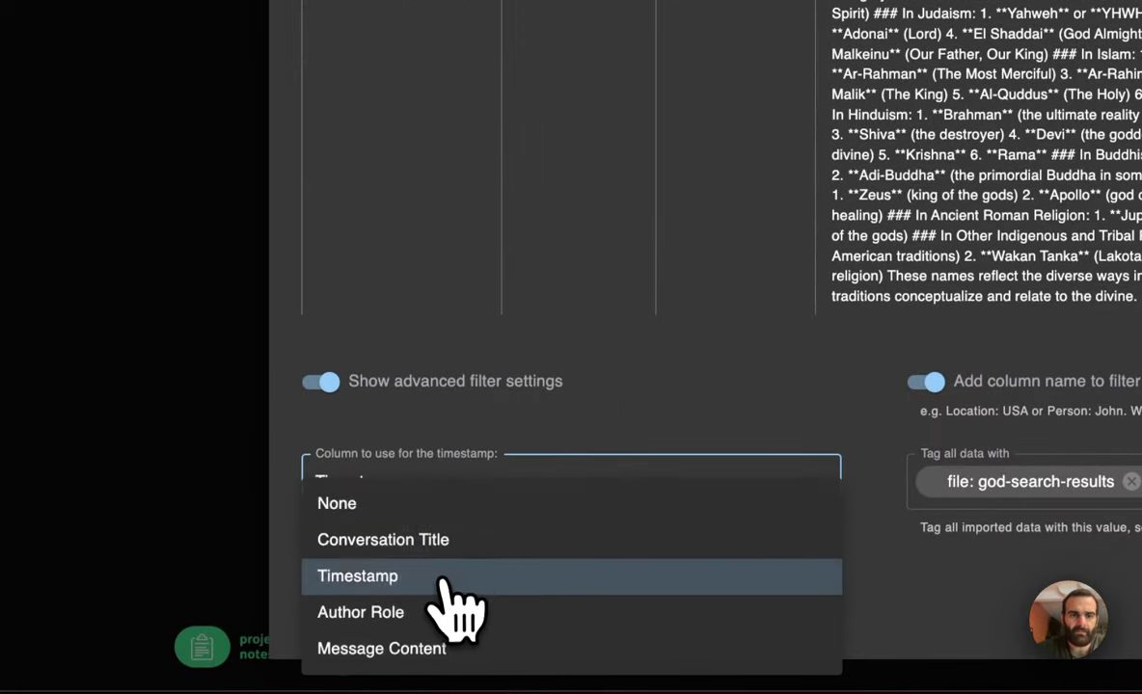
left_click(455, 578)
left_click(864, 610)
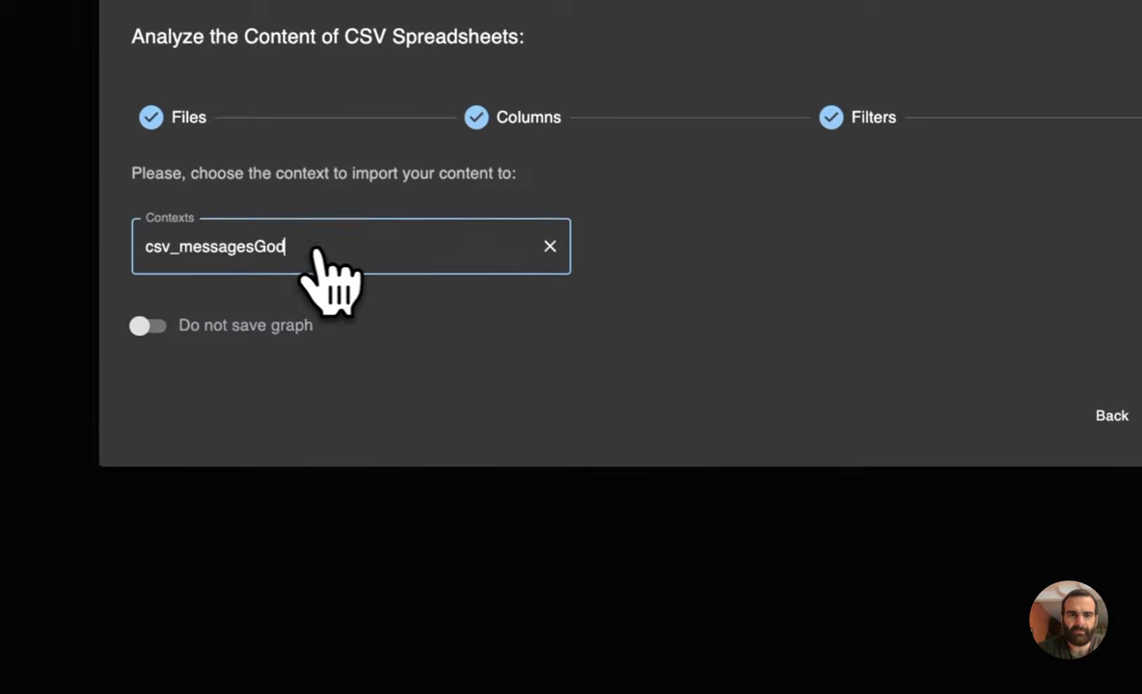
Import the CSV messages into the context "csv_messagesGod1".
type("1")
key("Return")
left_click(1141, 416)
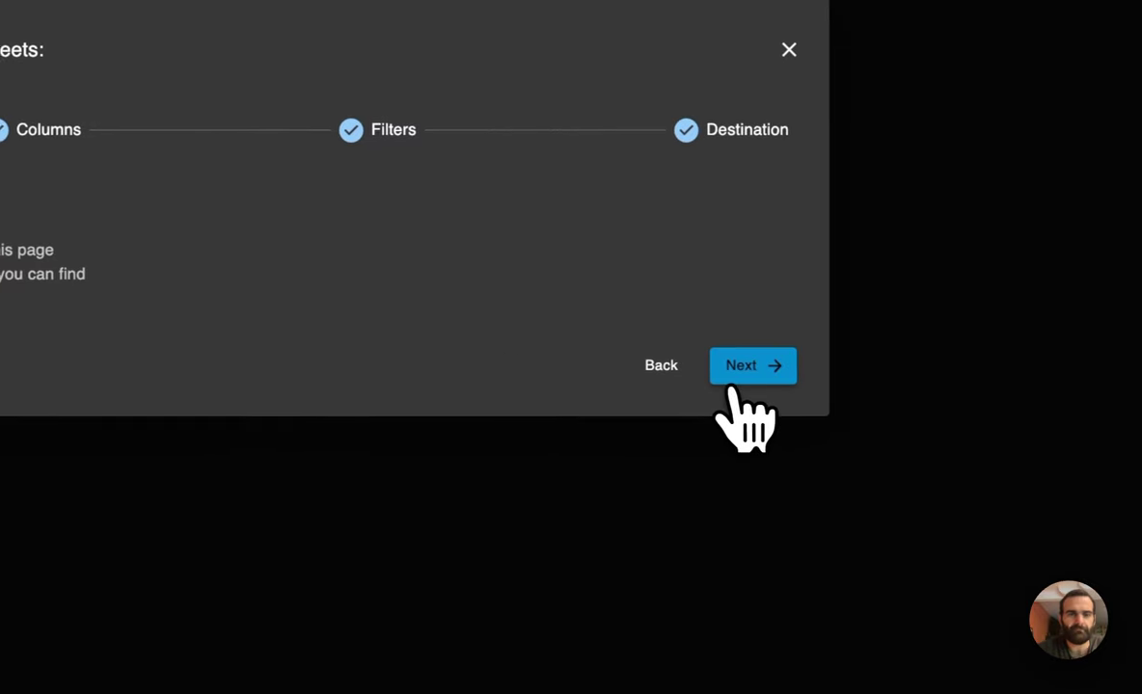
left_click(735, 380)
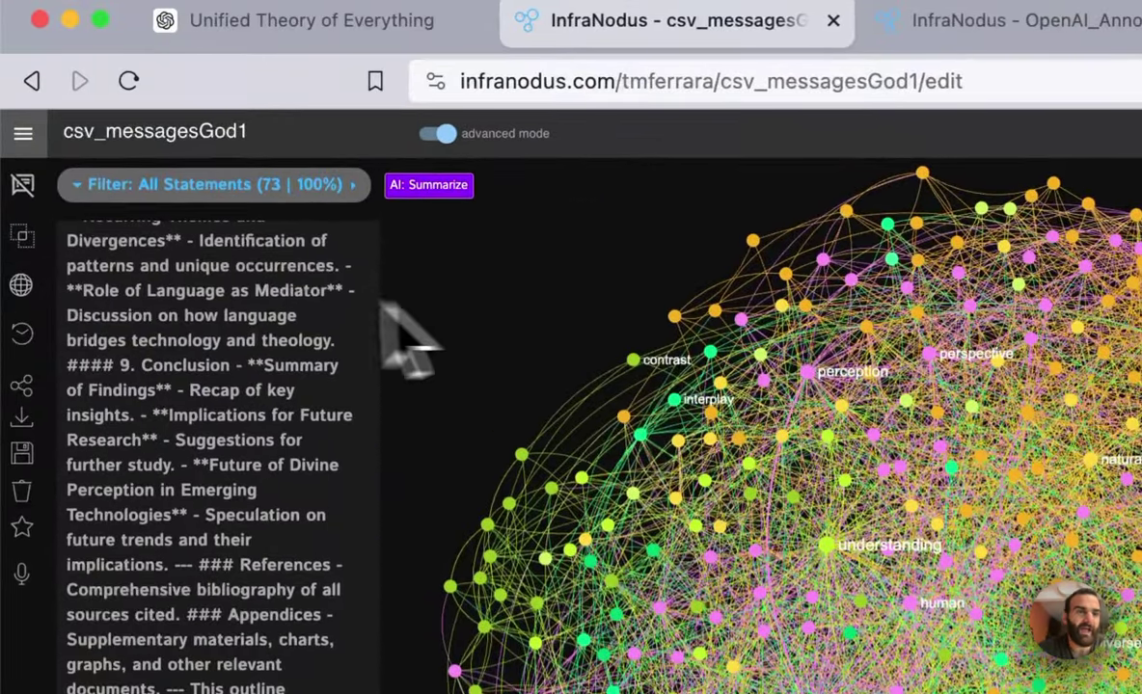
Compare the csv_messagesGod1 graph with csv_language-sea5, visualising how the two contexts intersect.
left_click(23, 240)
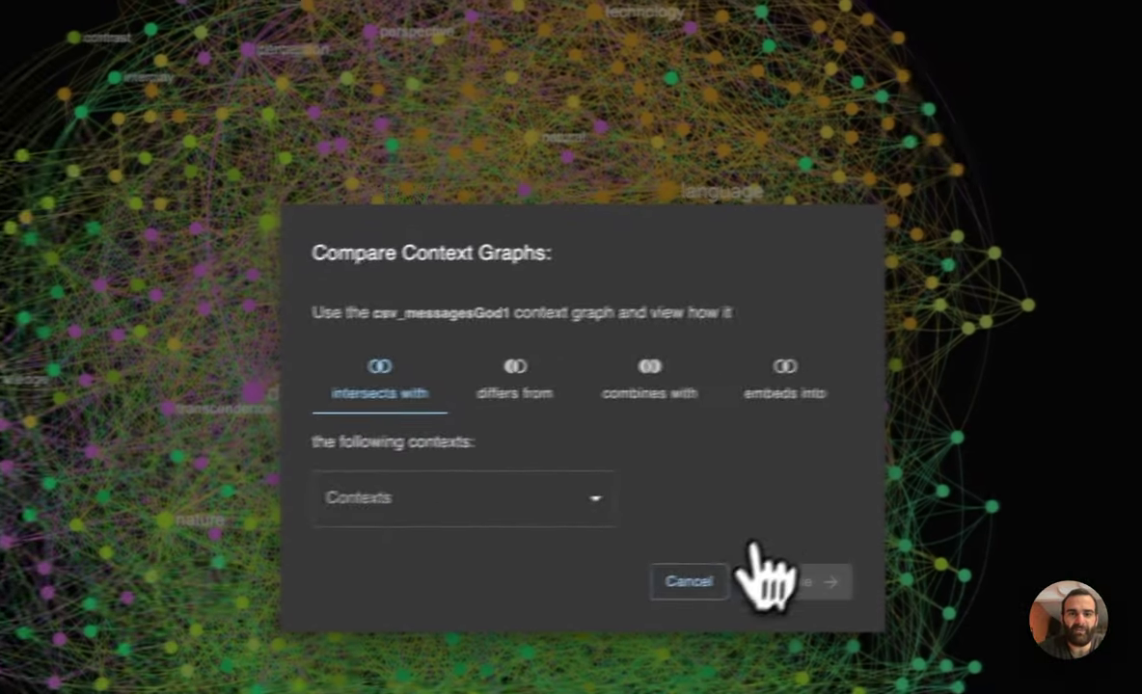
left_click(487, 516)
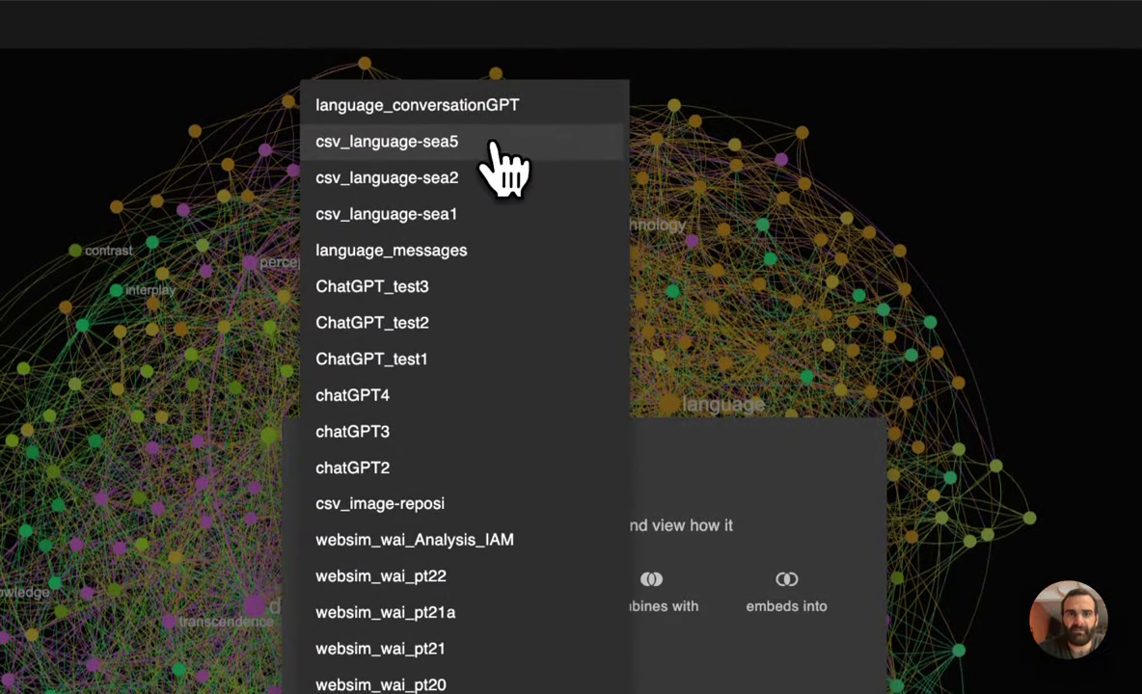
left_click(494, 144)
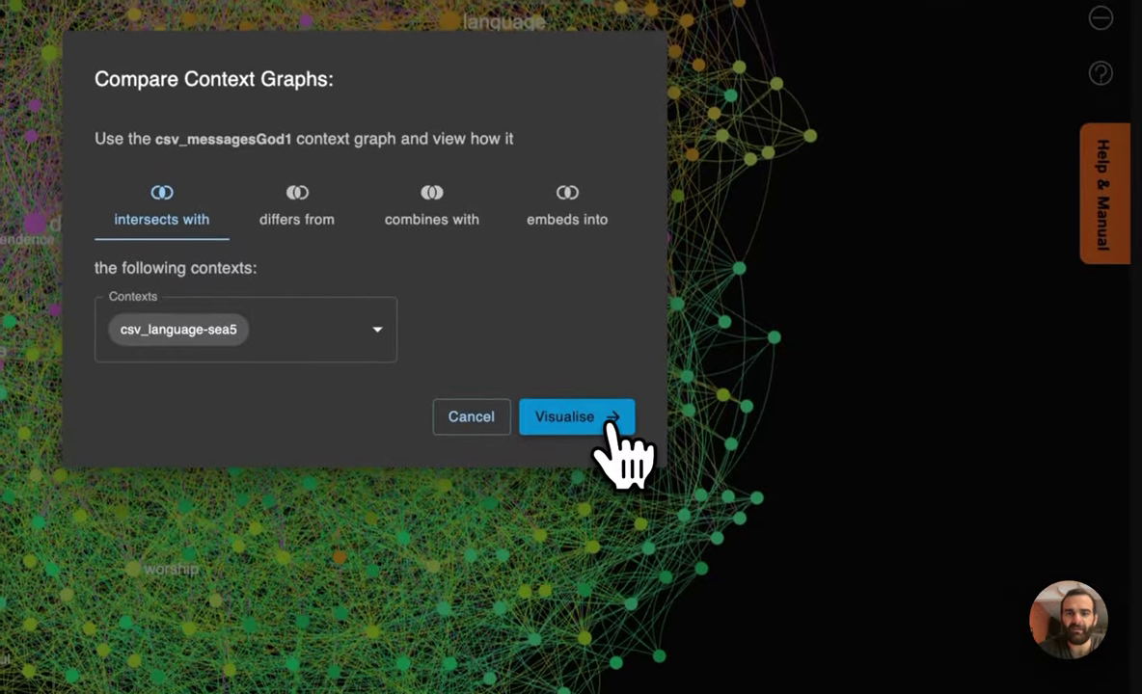
left_click(610, 423)
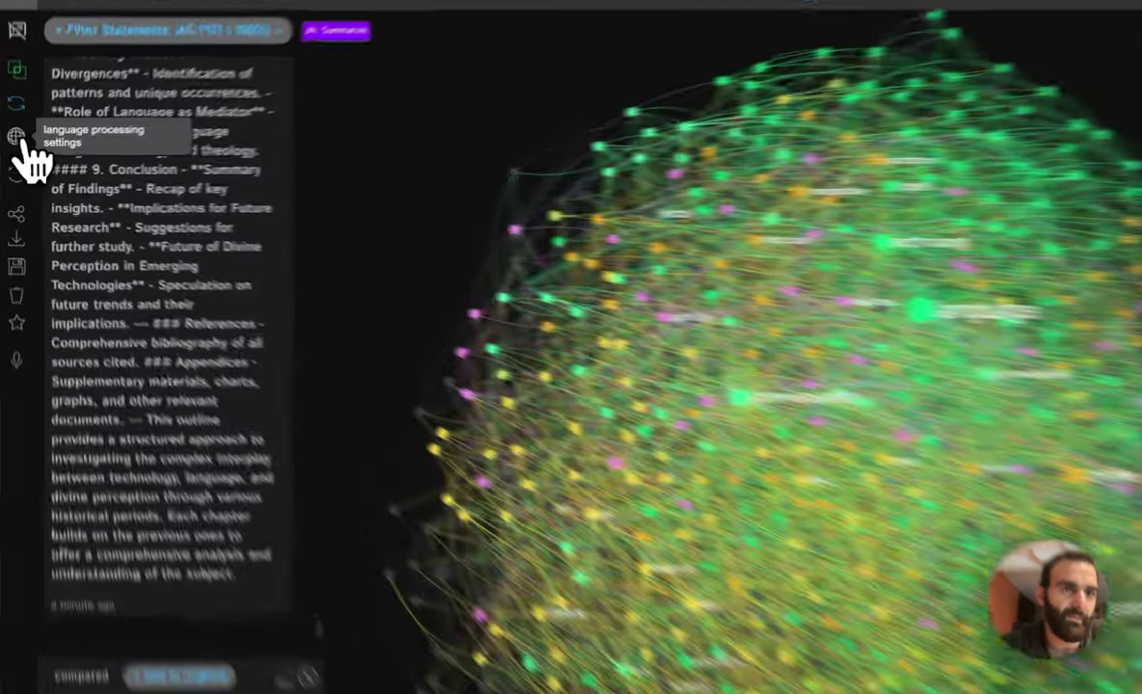
Activate the dynamic graph with the option to filter visible statements from the graph.
left_click(11, 167)
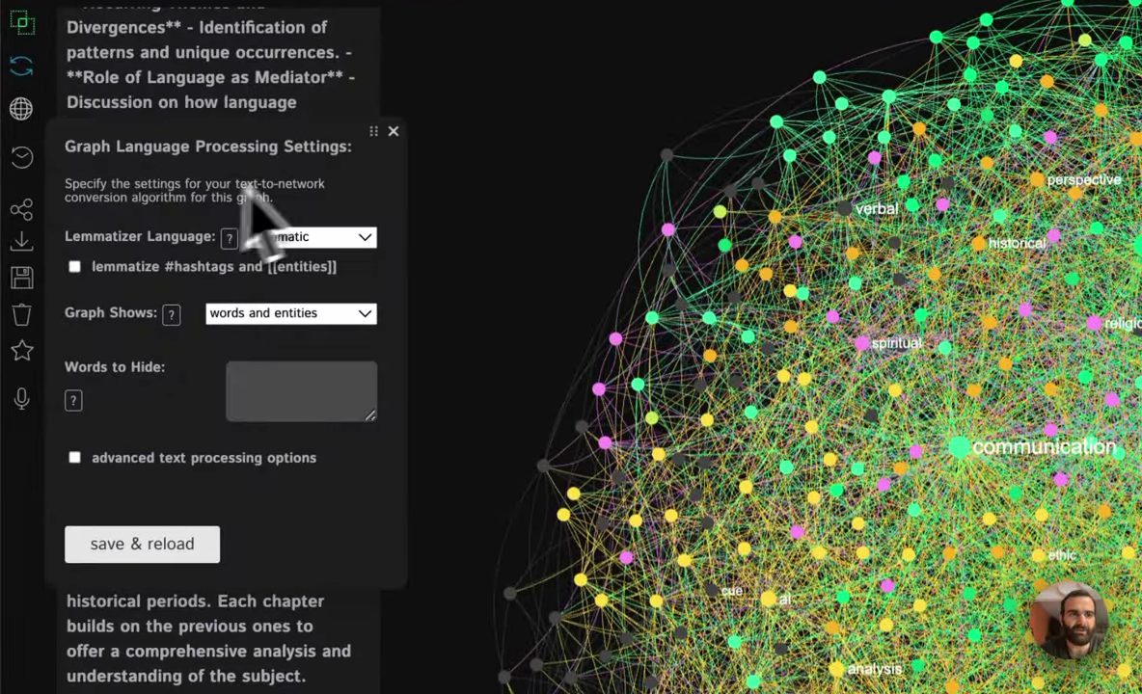
left_click(393, 131)
left_click(21, 157)
left_click(285, 270)
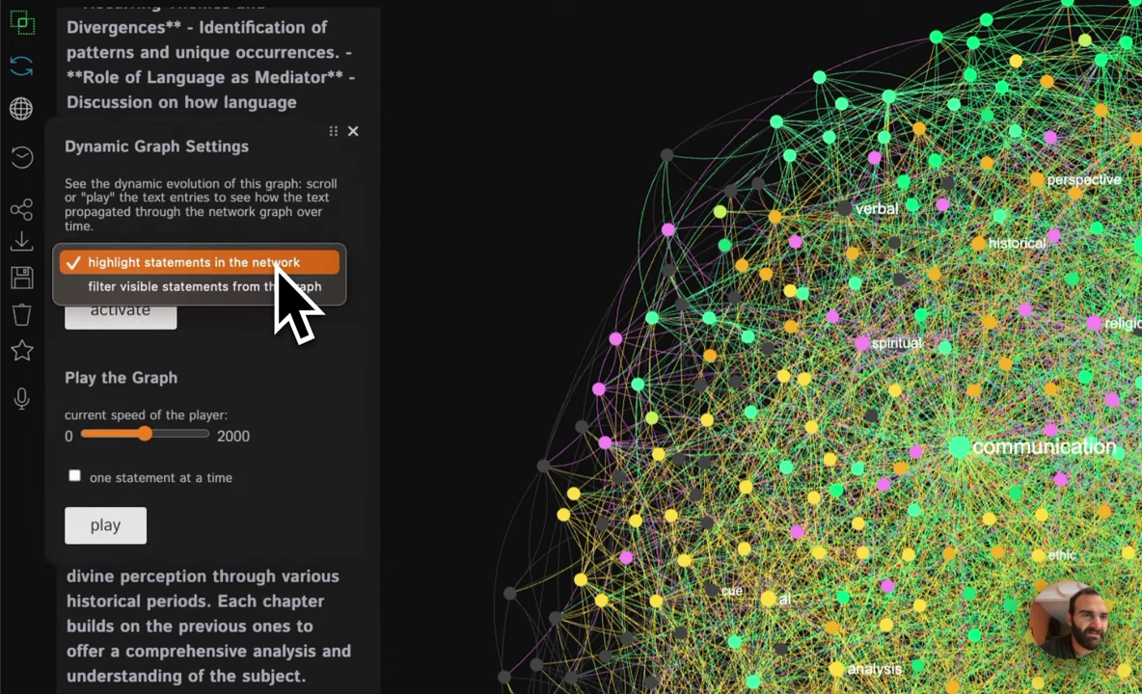
left_click(263, 288)
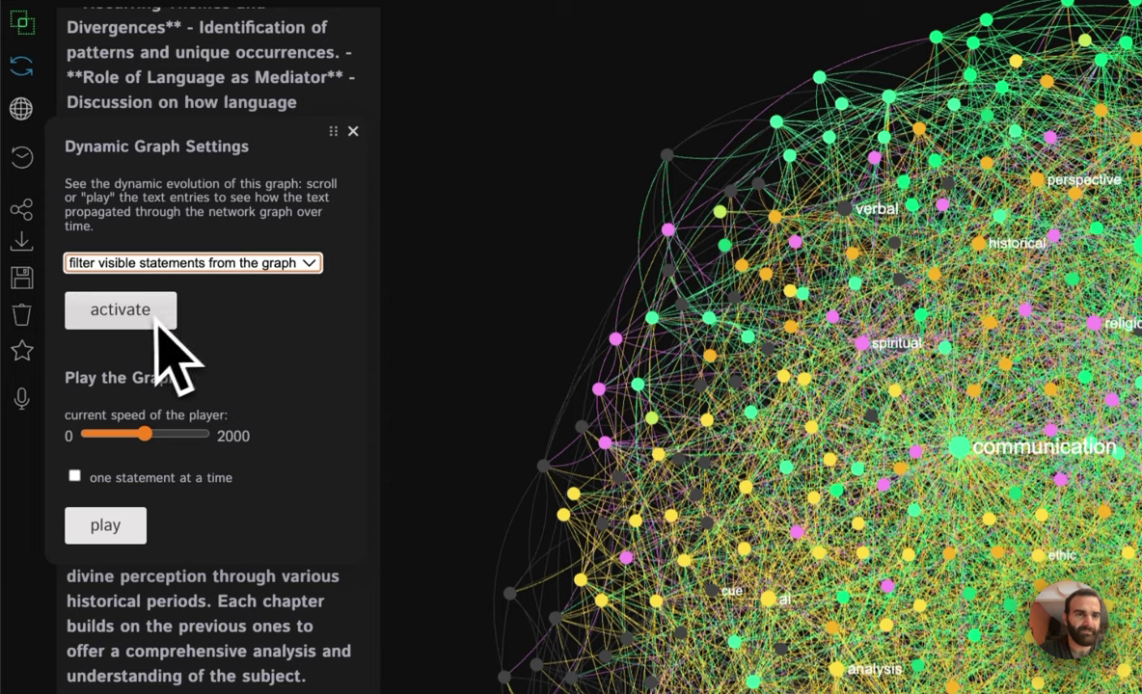
scroll(379, 502, "down", 5)
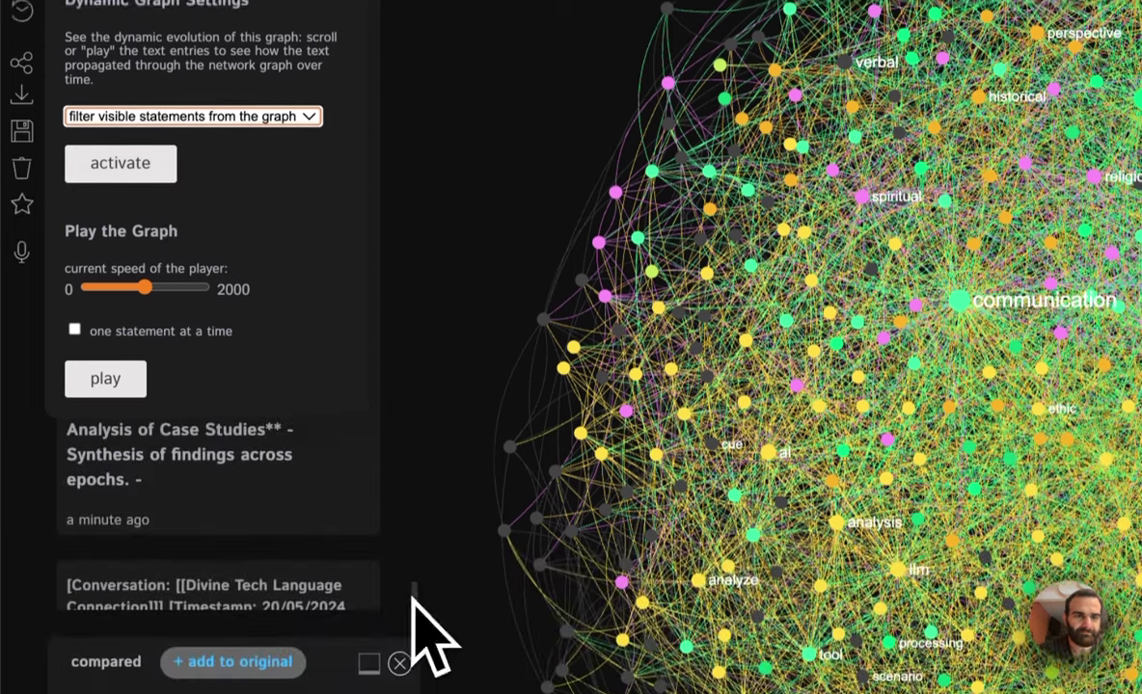
scroll(419, 499, "down", 5)
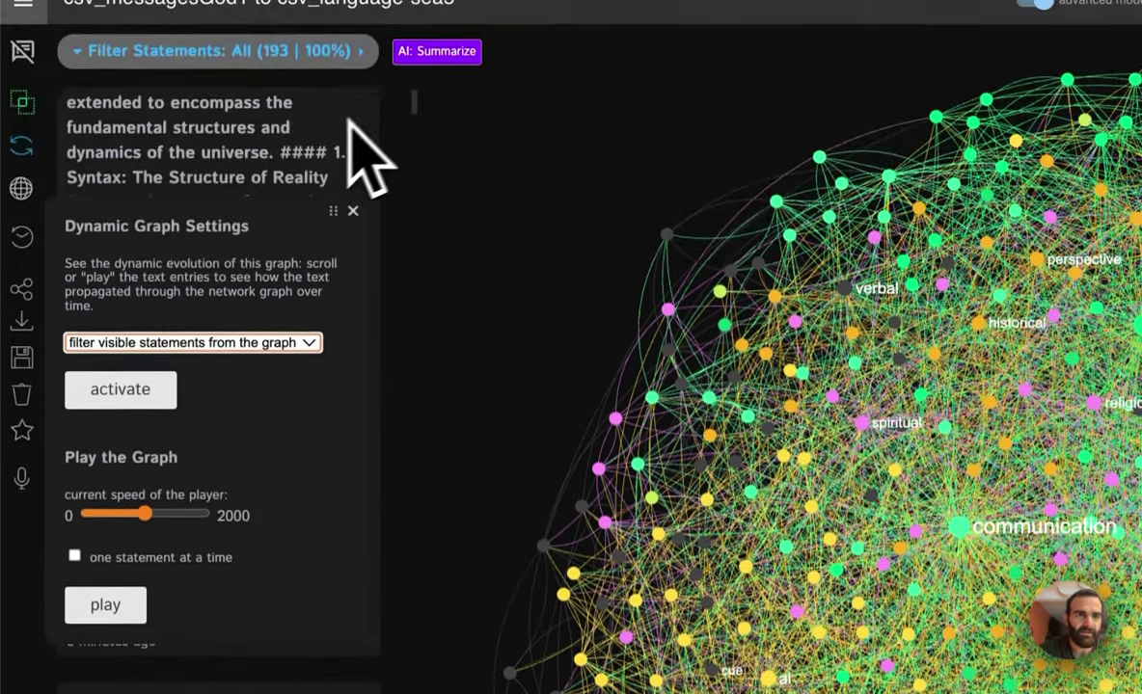
left_click(153, 404)
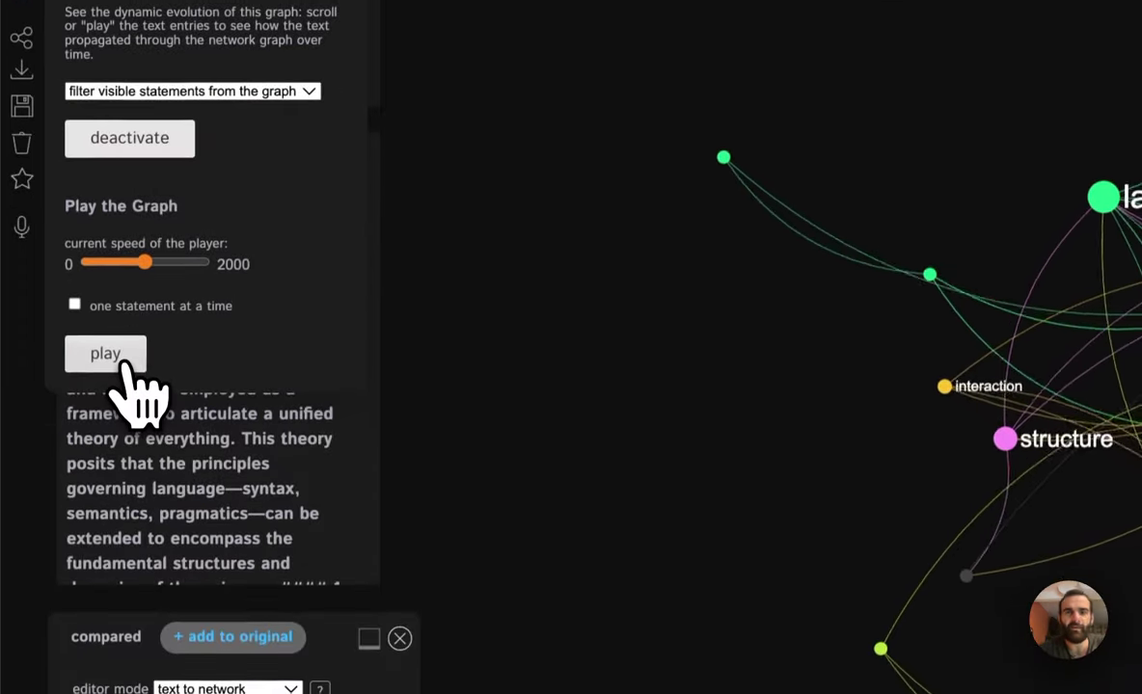
Play the dynamic graph to watch how the network evolves through the text entries, and close the dynamic graph settings.
left_click(126, 366)
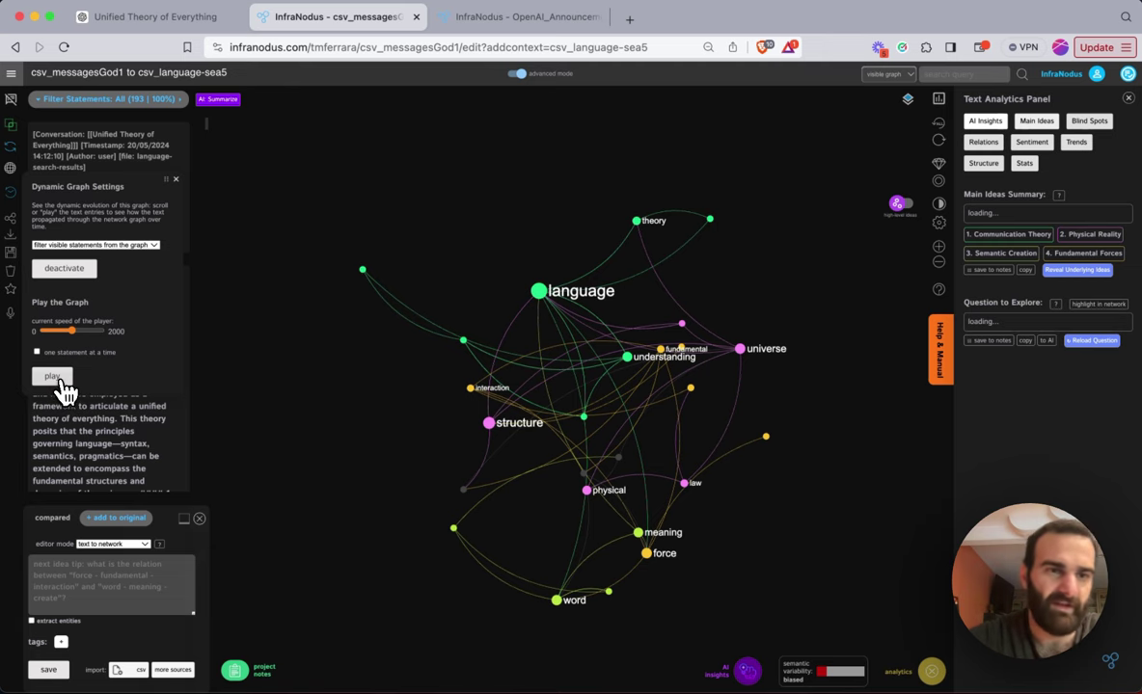
left_click(54, 377)
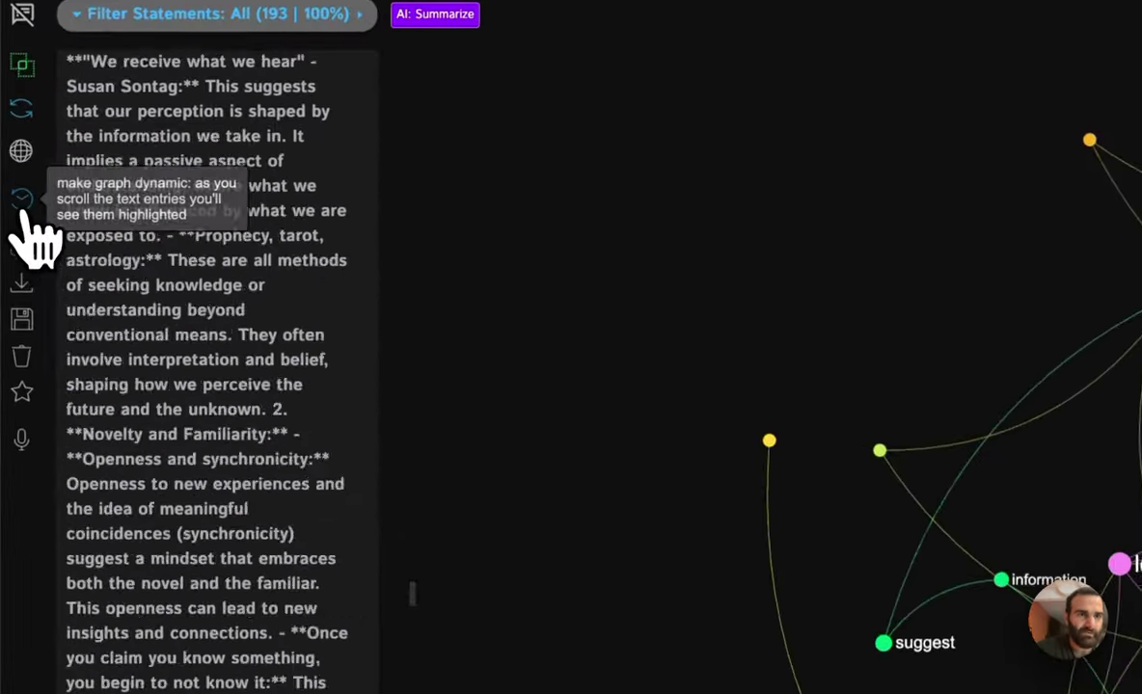
left_click(21, 203)
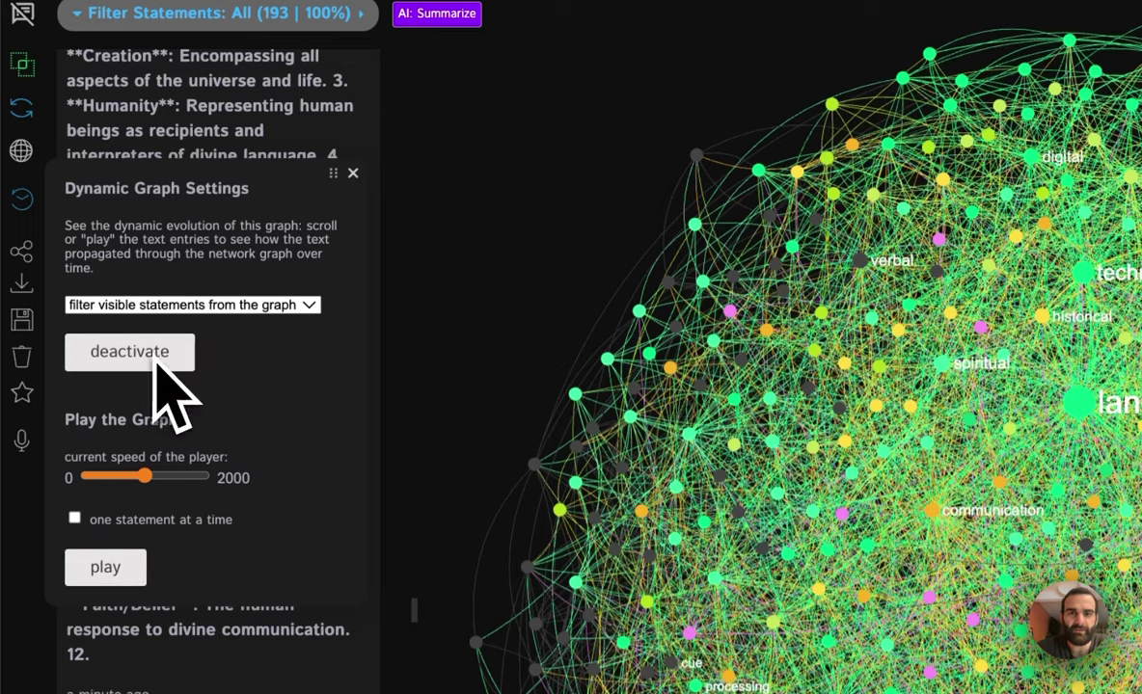
left_click(353, 175)
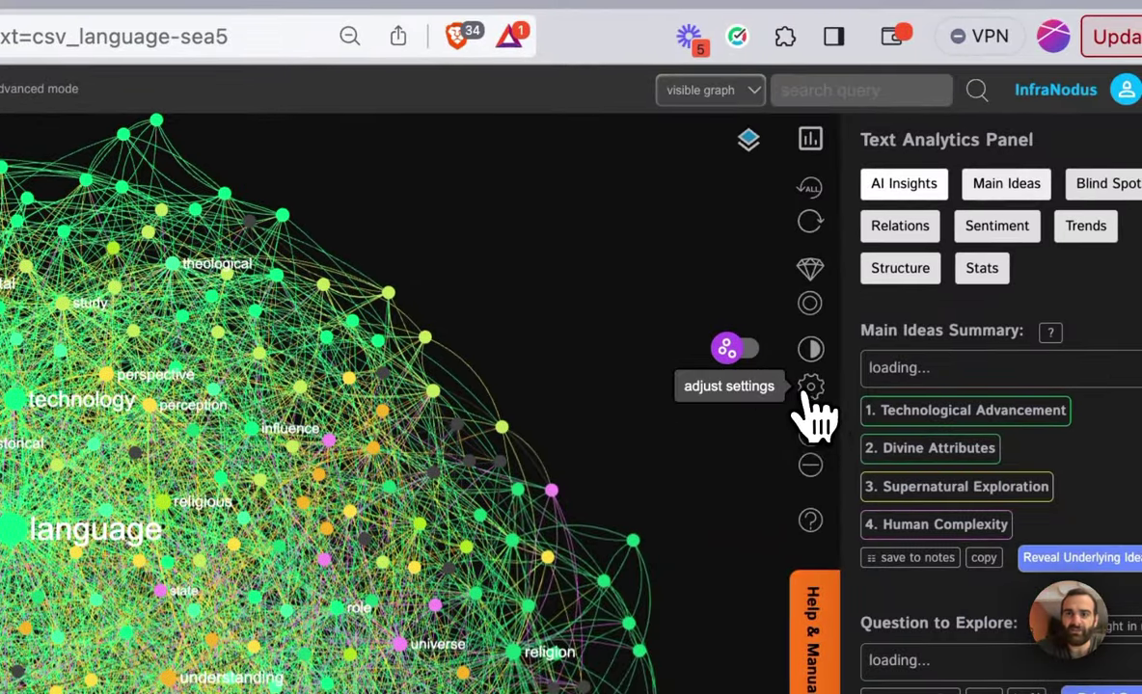
Filter the graph to nodes with a degree above 95 to examine its core concepts, and return the threshold to 0.
left_click(811, 387)
left_click(638, 408)
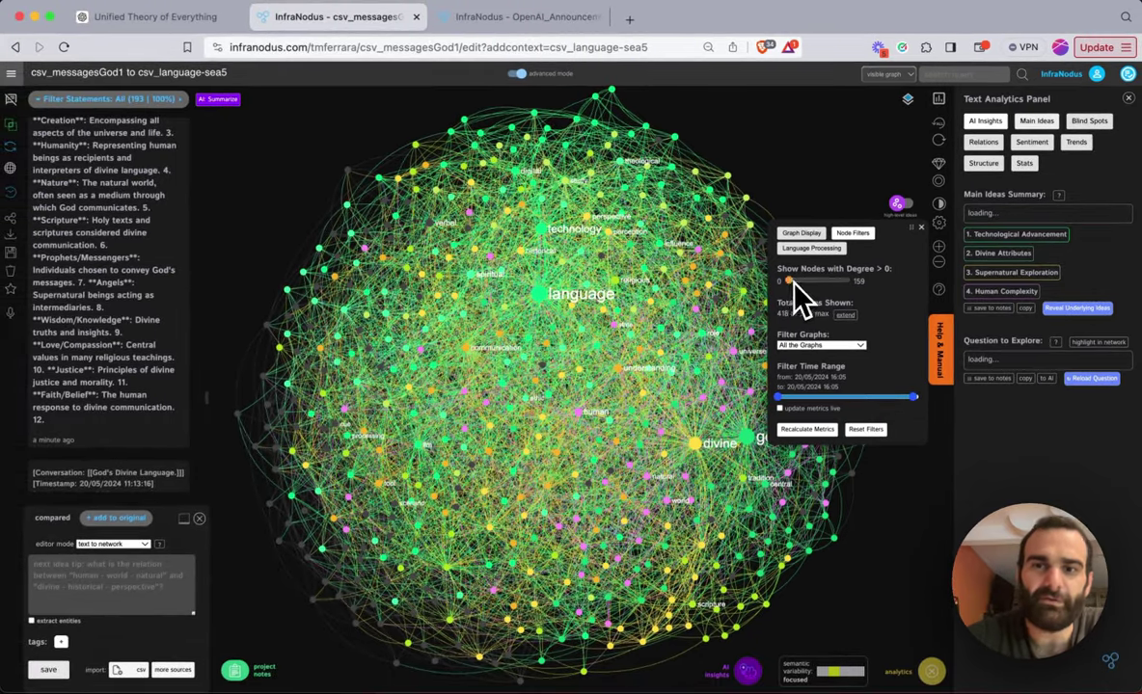
left_click_drag(793, 280, 811, 283)
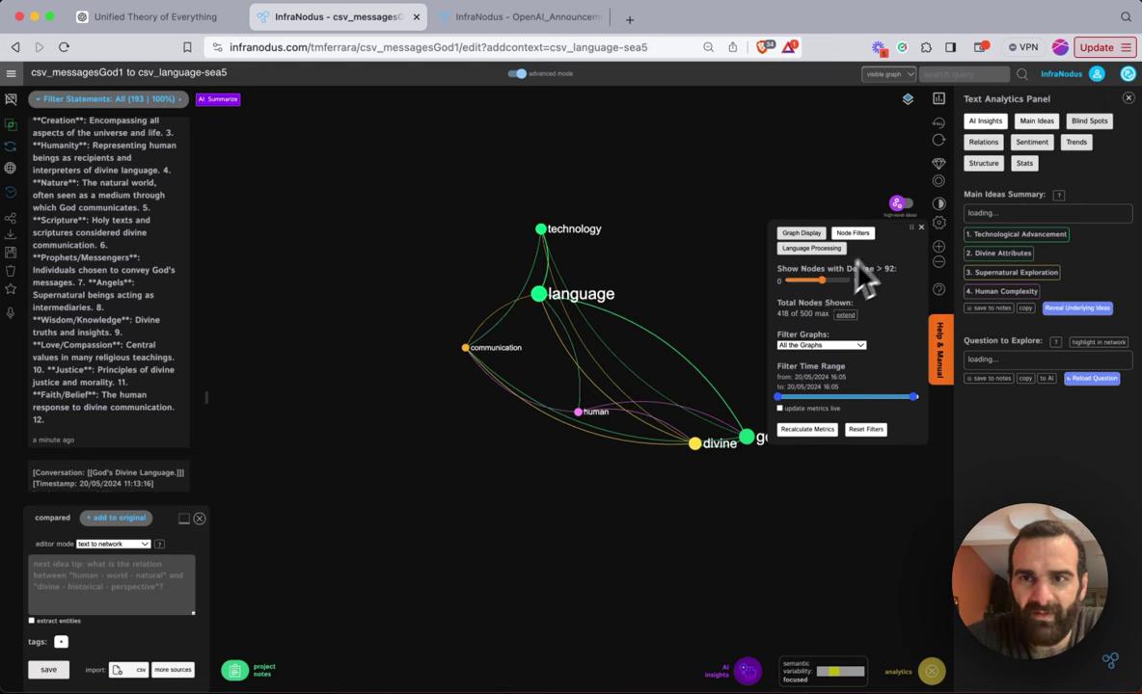
left_click_drag(917, 234, 871, 116)
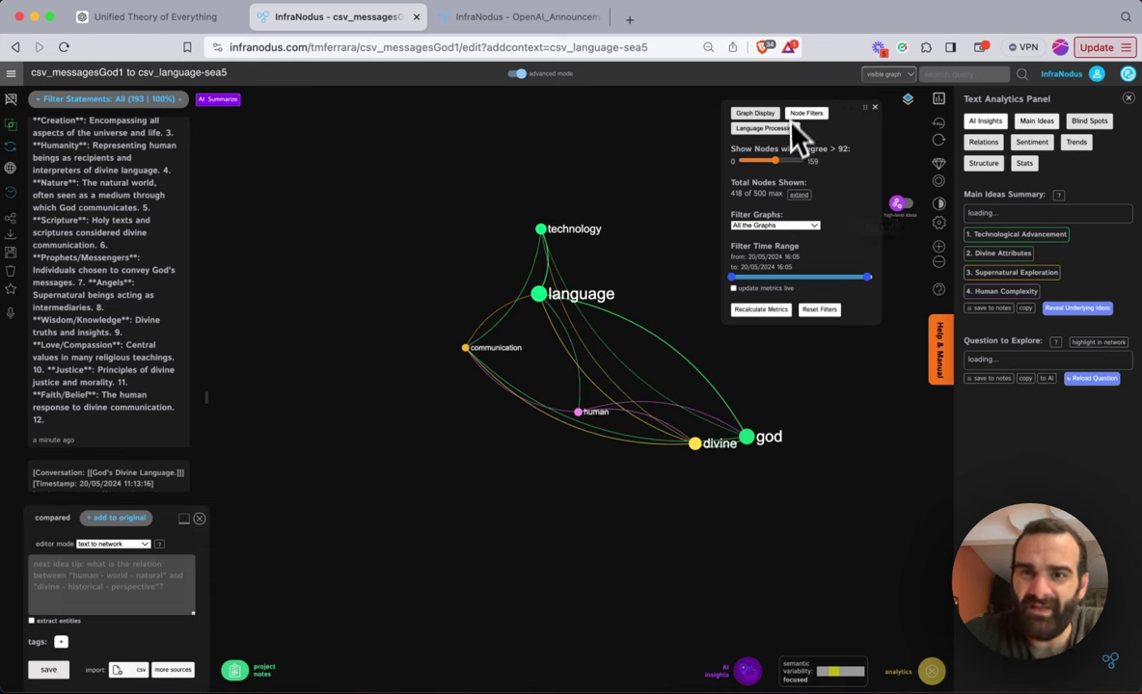
left_click(780, 157)
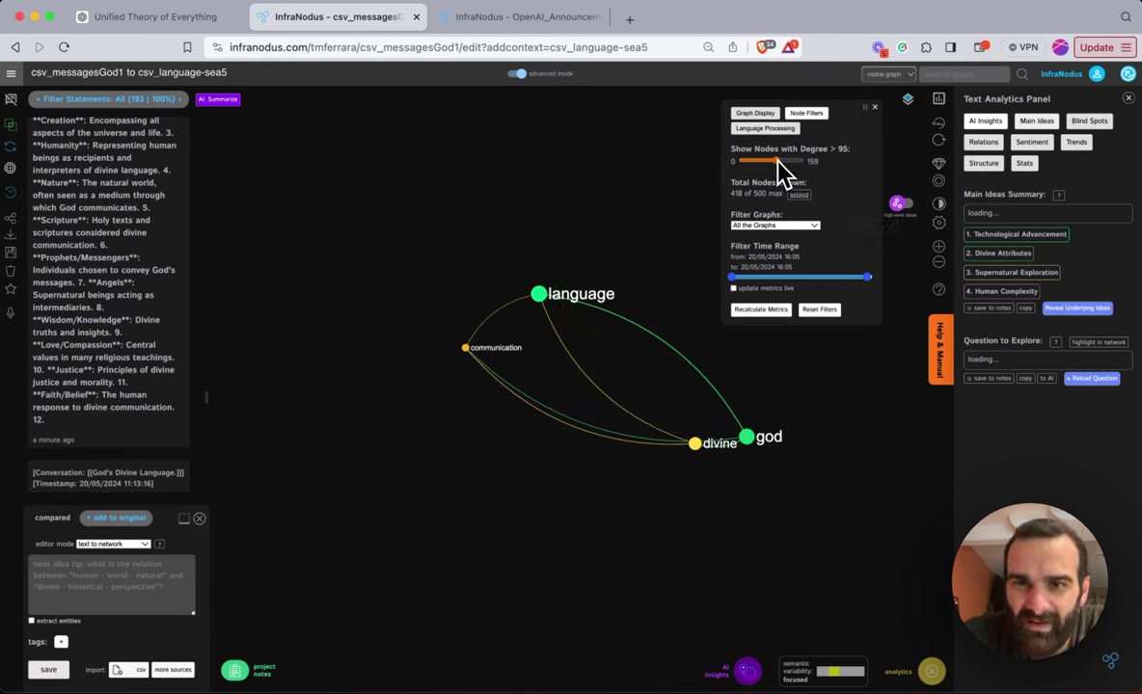
left_click_drag(778, 164, 745, 177)
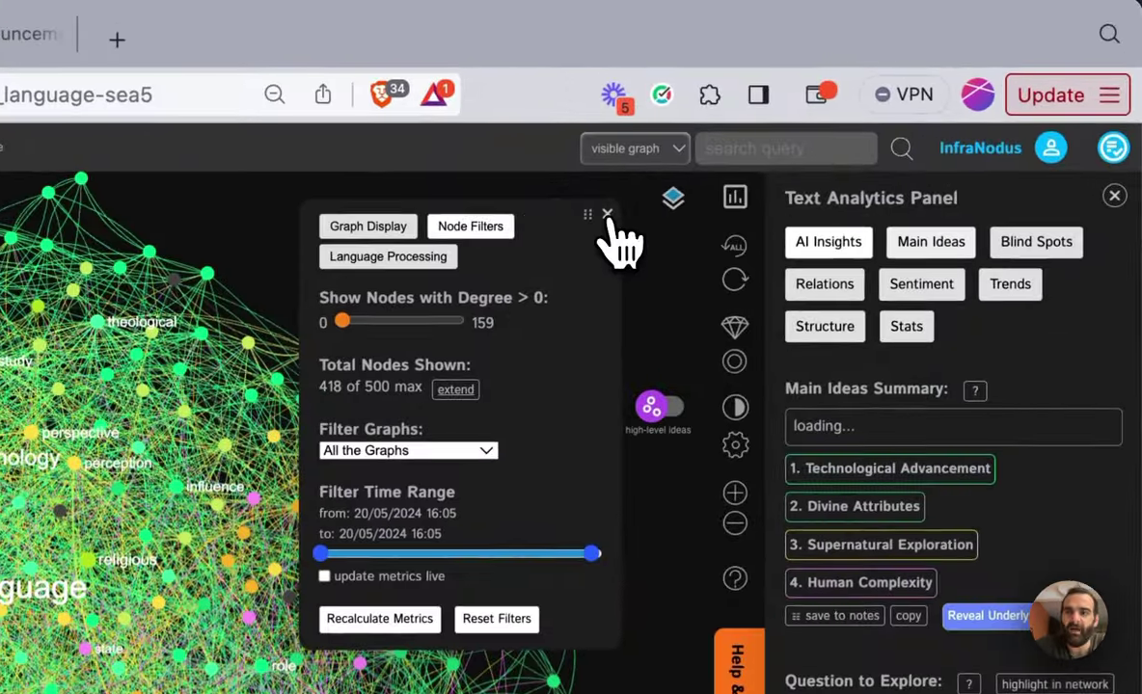
left_click(777, 143)
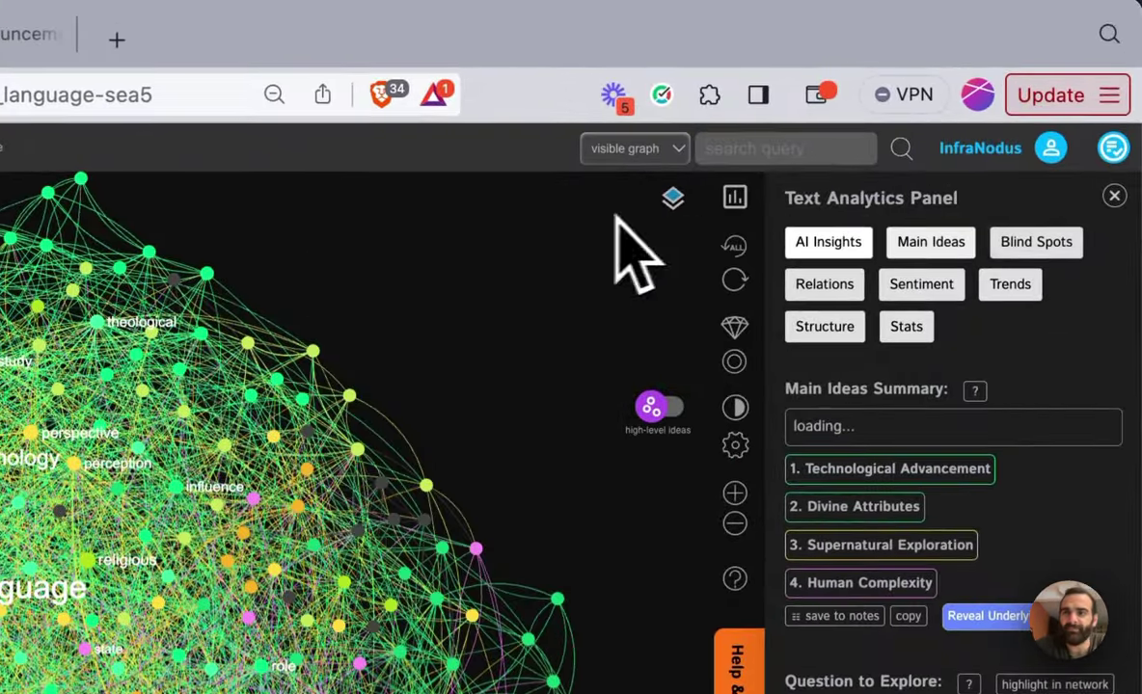
Show the compared graph's blind spots, highlight a topic gap in the network and switch to another gap.
left_click(1015, 253)
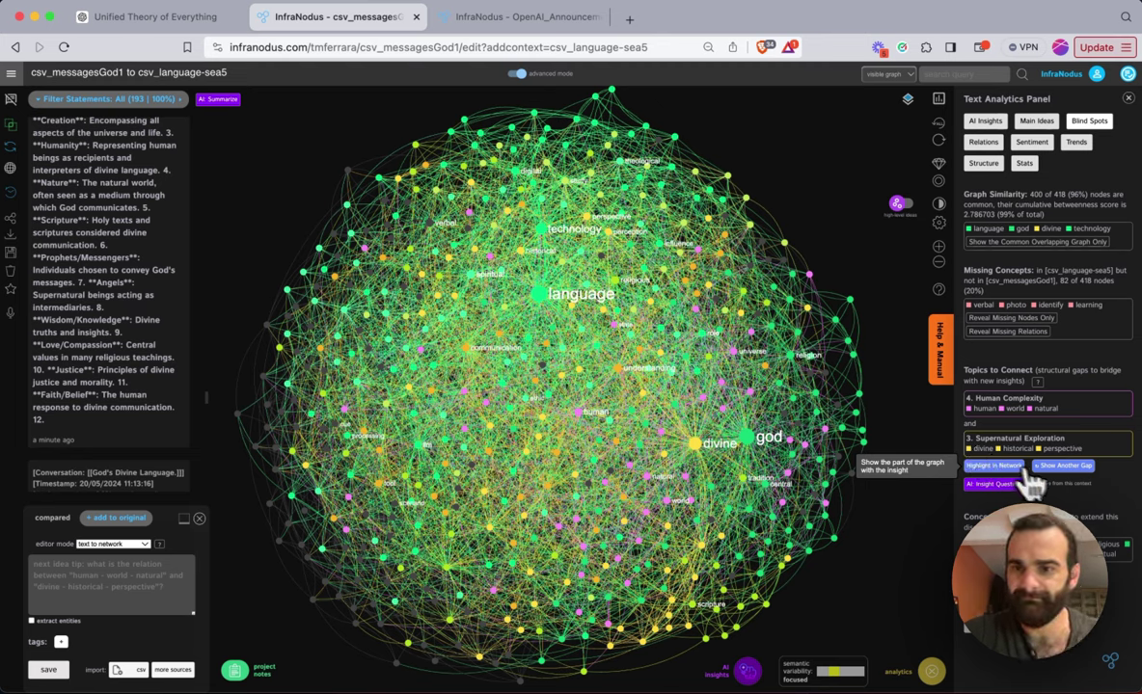
left_click(1023, 469)
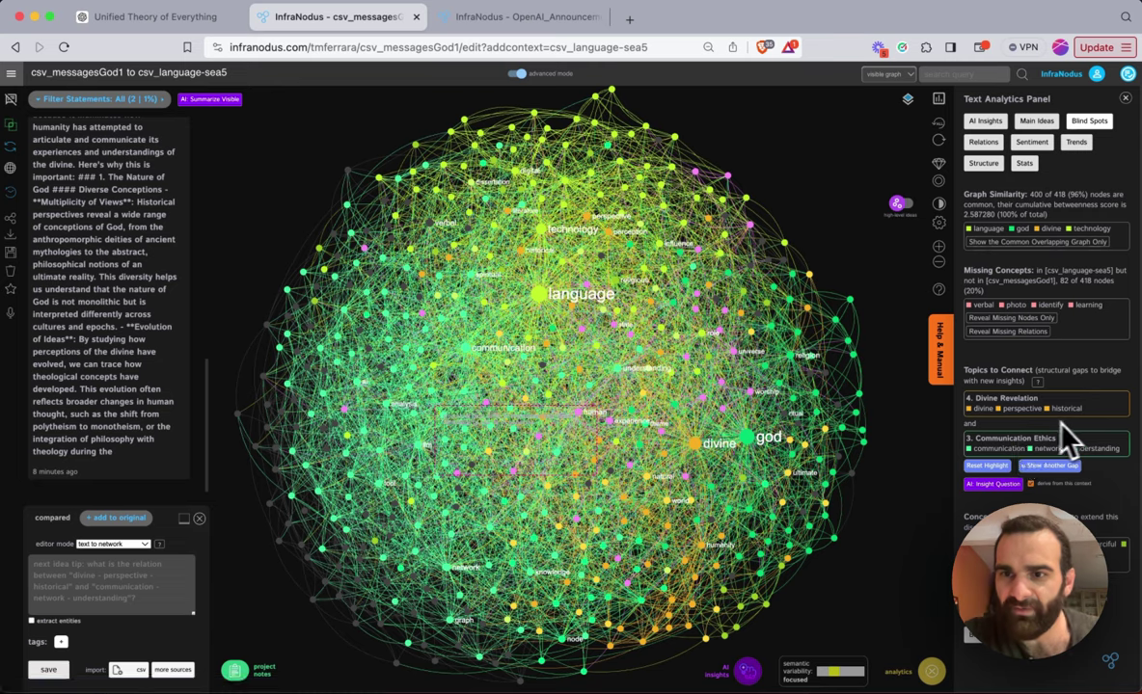
left_click(1050, 466)
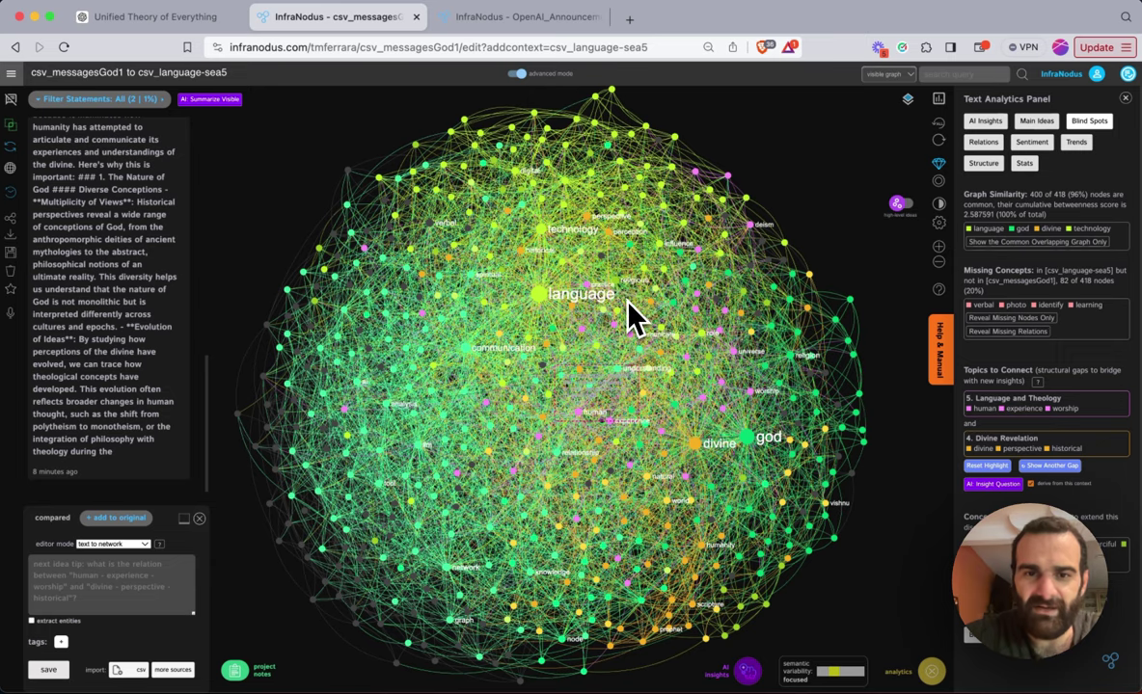
Inspect the highlighted gap in the network and generate an AI insight question to bridge it, derived from this context.
scroll(600, 429, "up", 5)
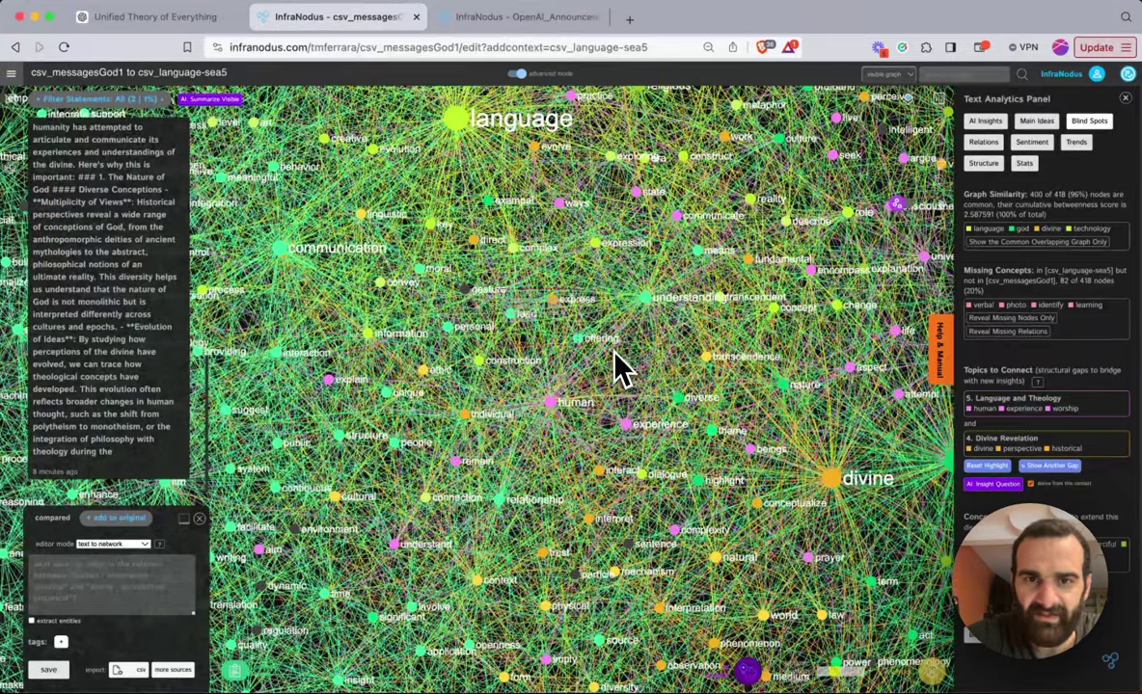
scroll(619, 365, "down", 10)
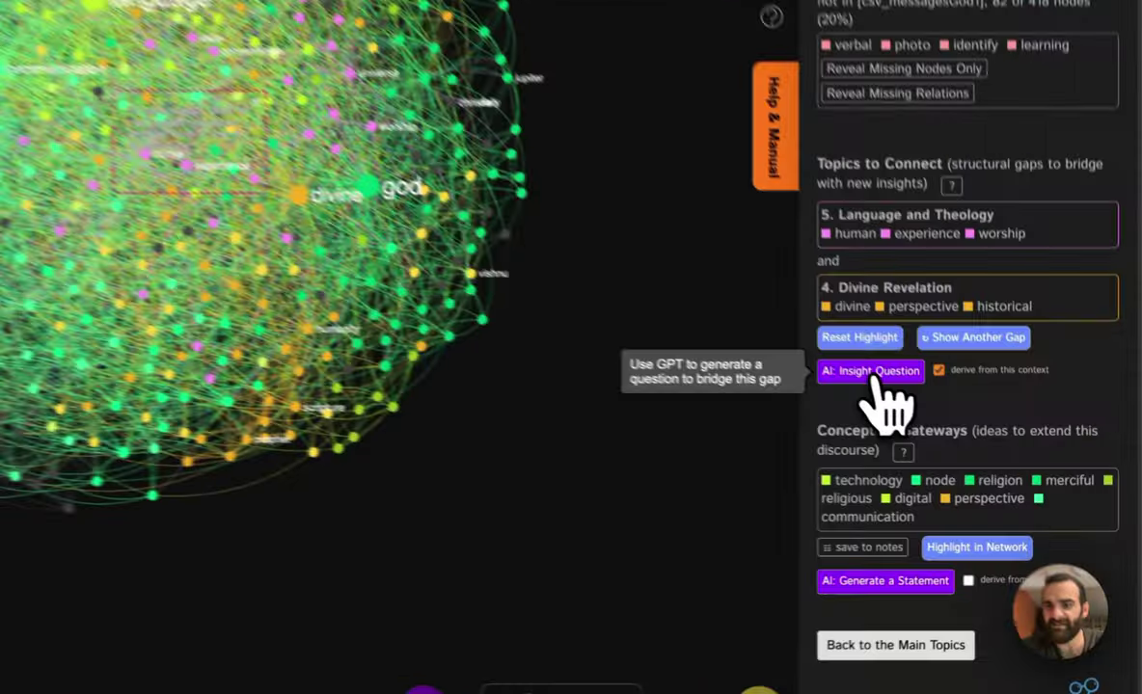
left_click(997, 487)
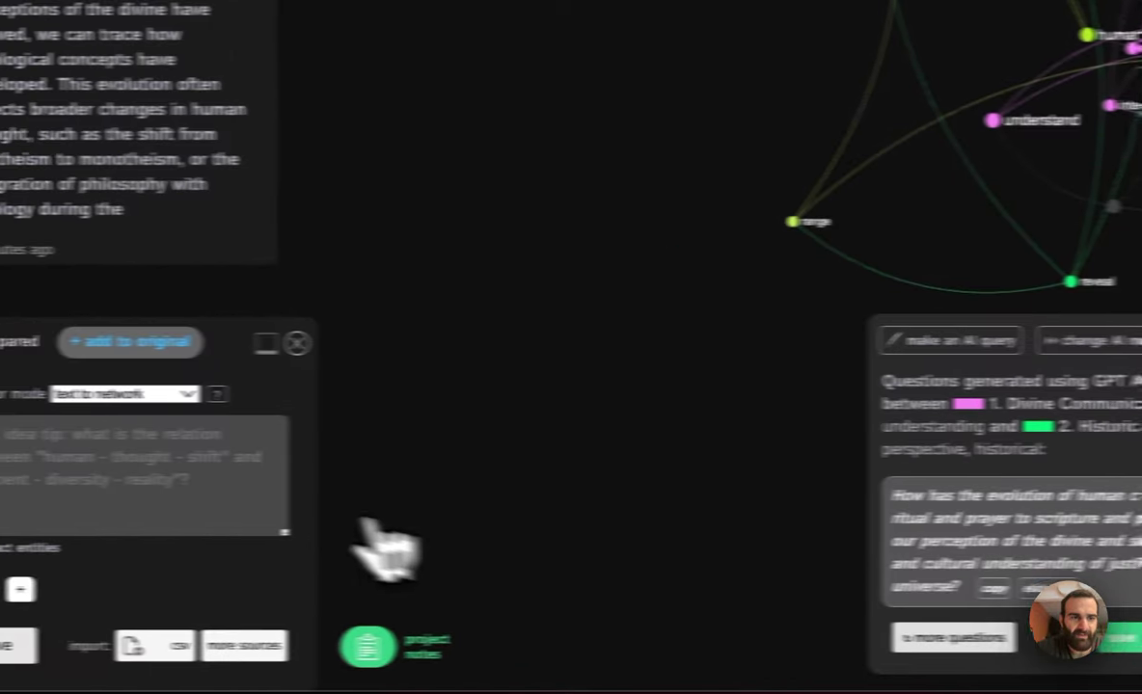
Set the editor mode to AI chat (GPT 4) and submit the generated question about what influenced our perception of the divine.
left_click(20, 395)
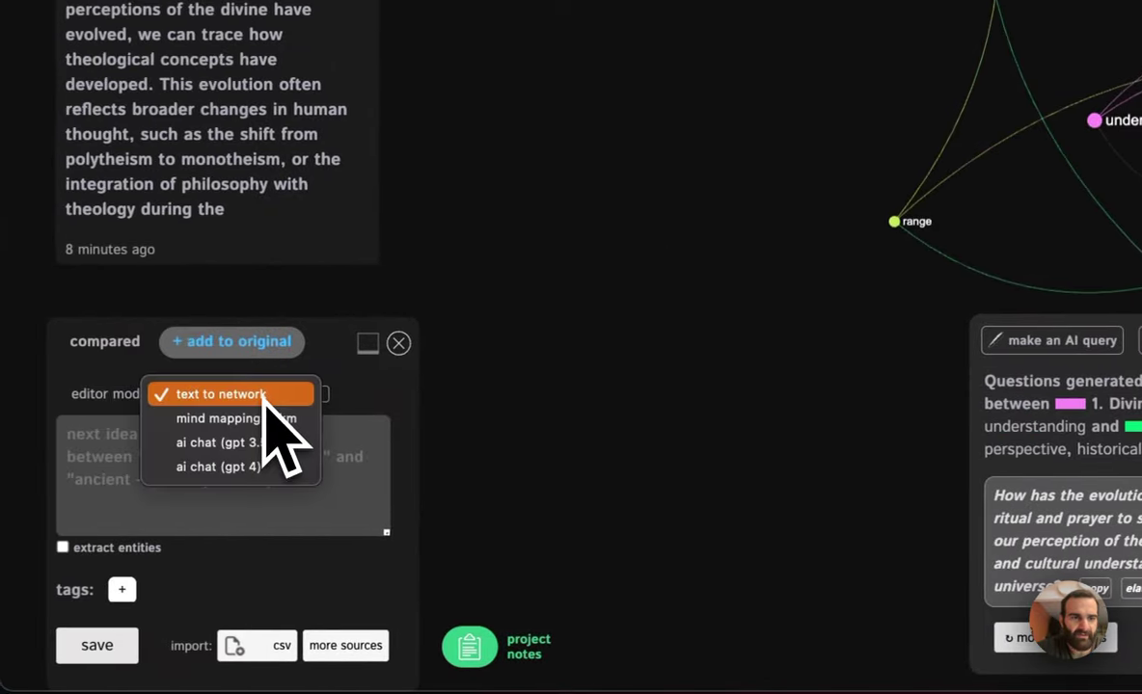
left_click(217, 467)
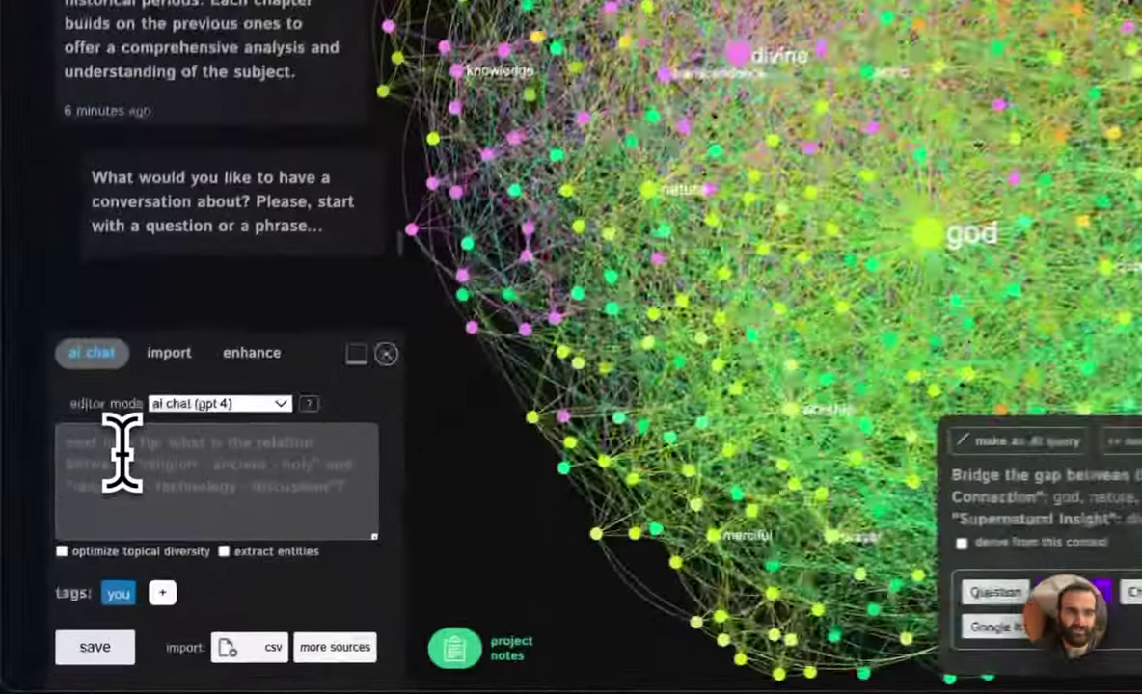
key("ctrl+v")
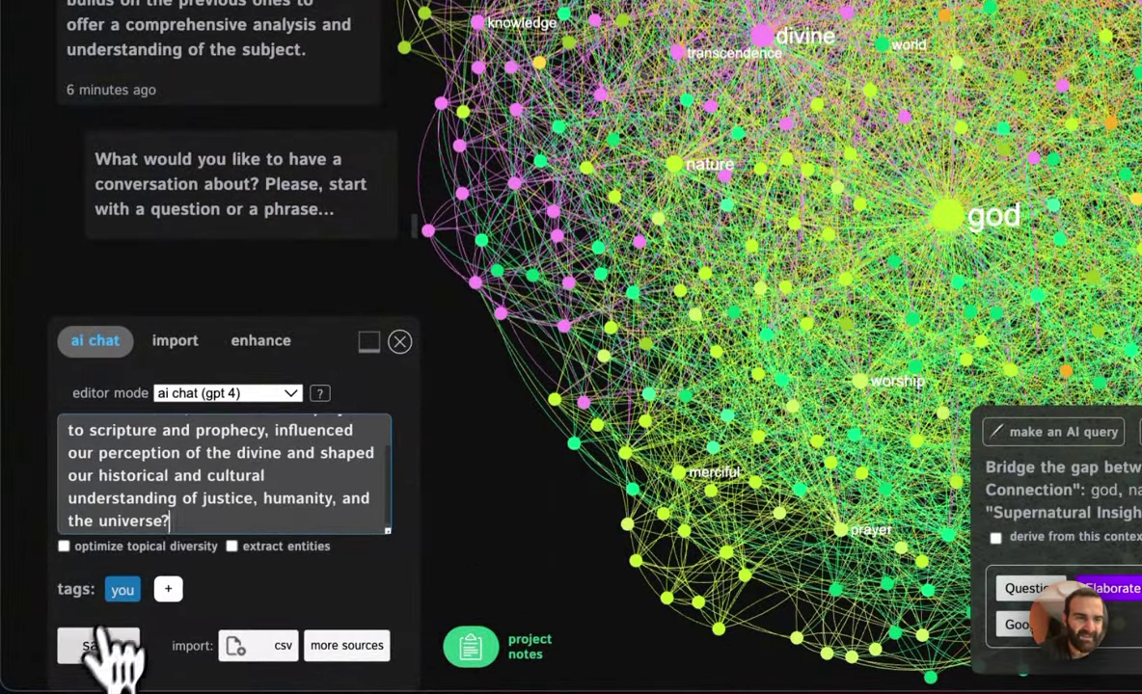
left_click(98, 646)
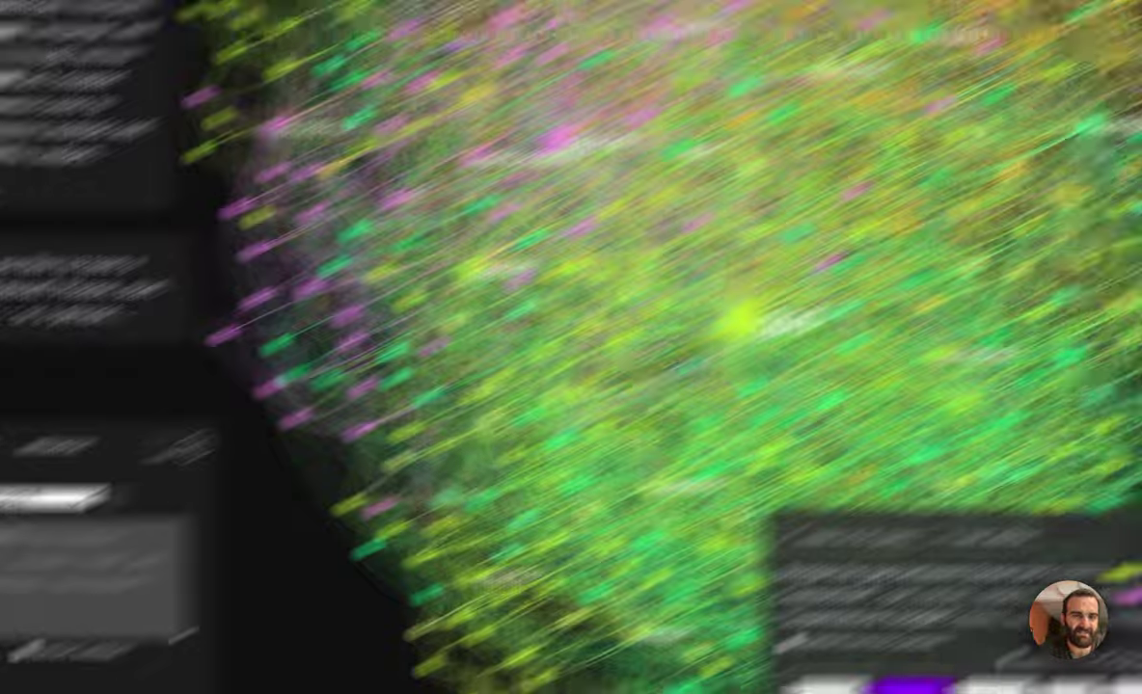